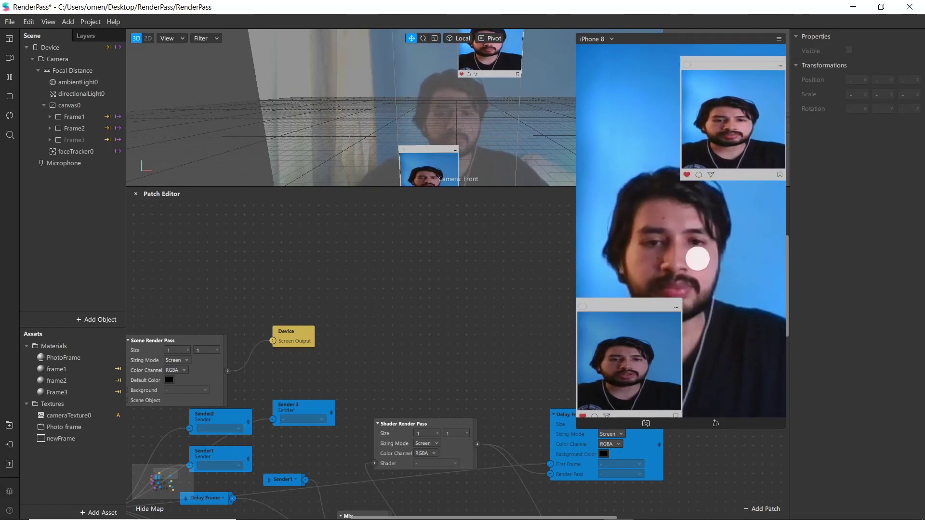
Create a new blank project from the File menu and maximize its Untitled window.
click(10, 22)
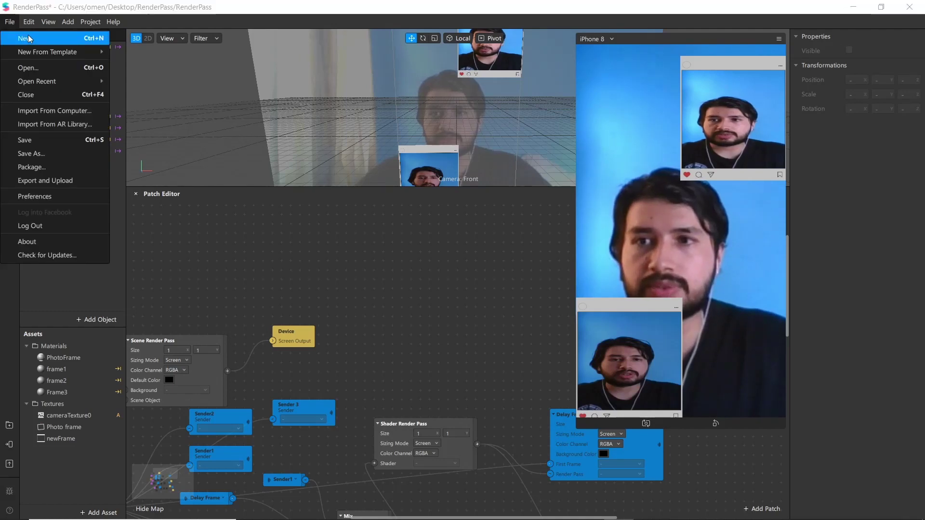
click(24, 38)
click(728, 59)
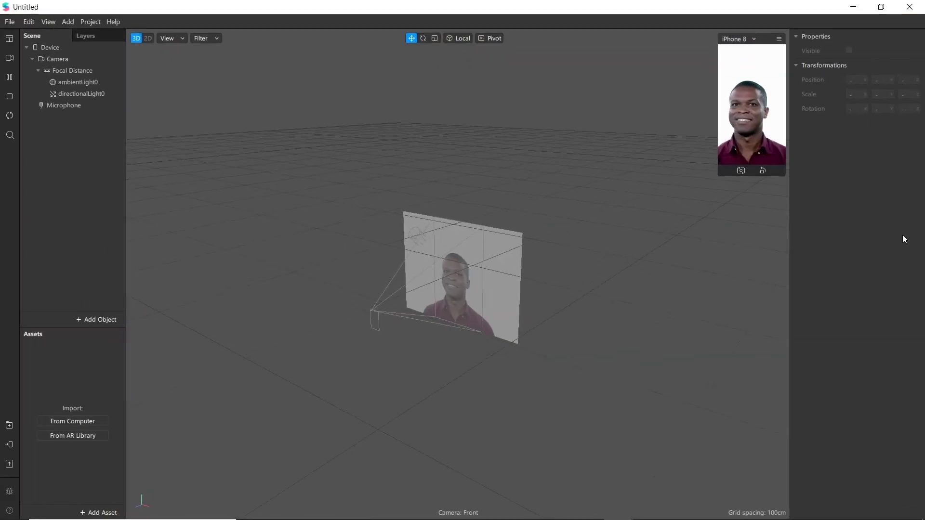
Add a rectangle on a new canvas and resize it to 169×183 over the face.
right_click(80, 141)
mouse_move(127, 145)
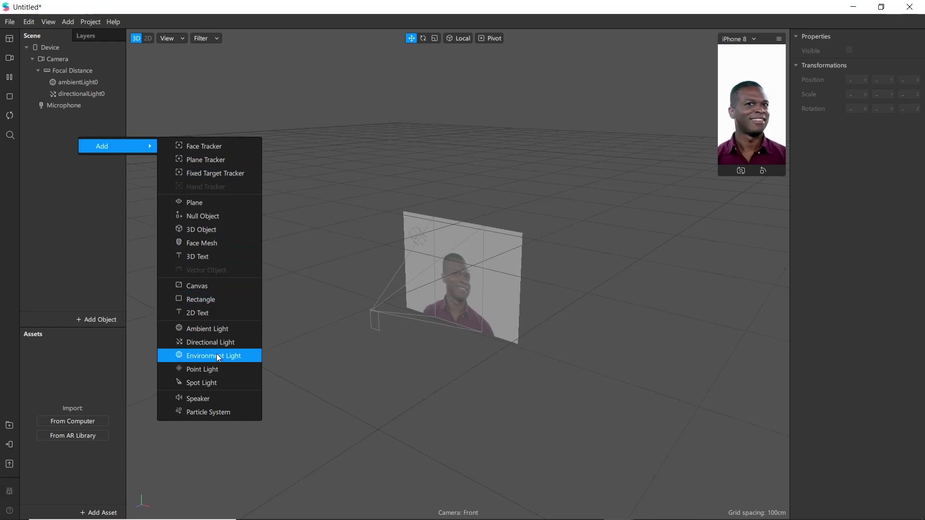
click(203, 300)
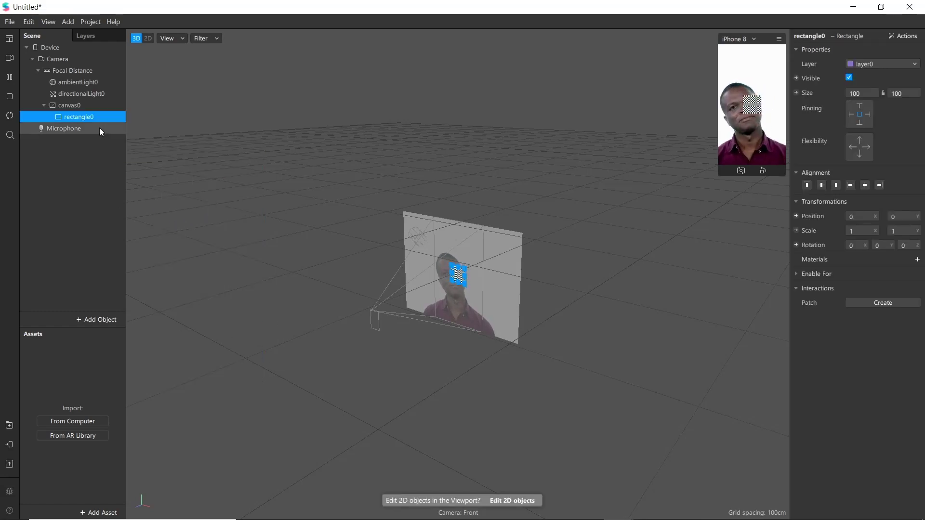
scroll(481, 305, up, 5)
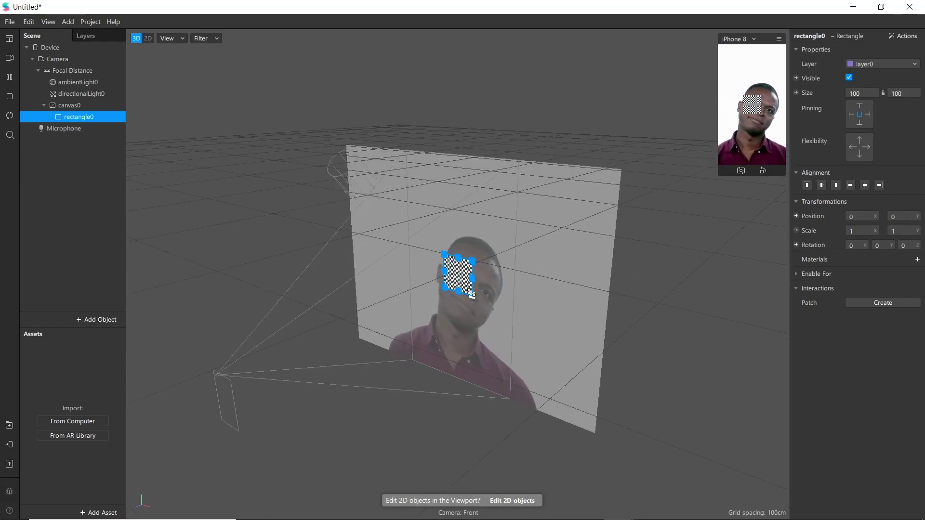
drag(472, 295, 487, 311)
drag(444, 254, 438, 236)
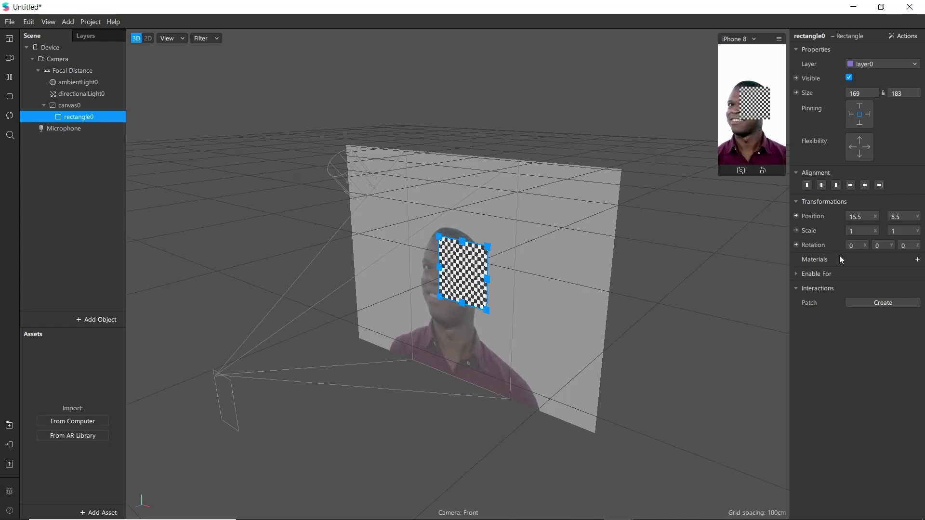
Rename the rectangle to Frame1.
right_click(70, 120)
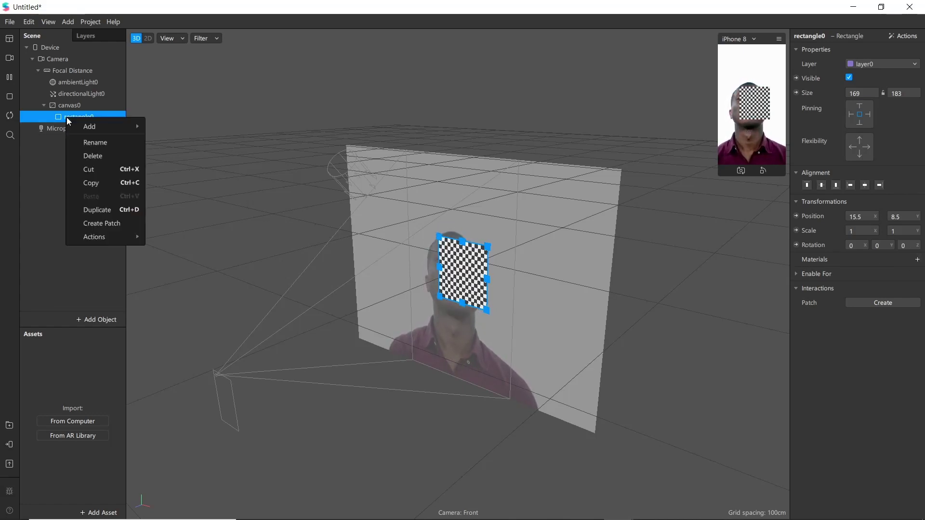
click(106, 142)
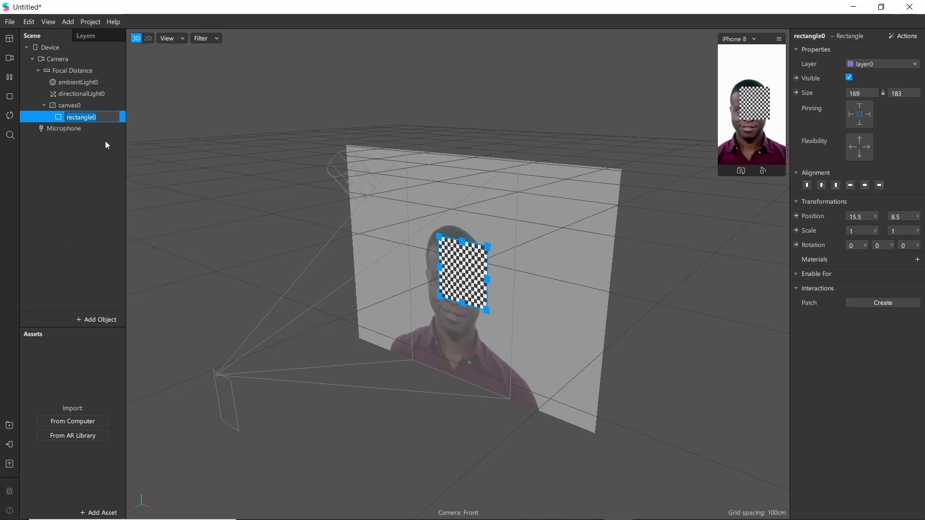
text(Frame)
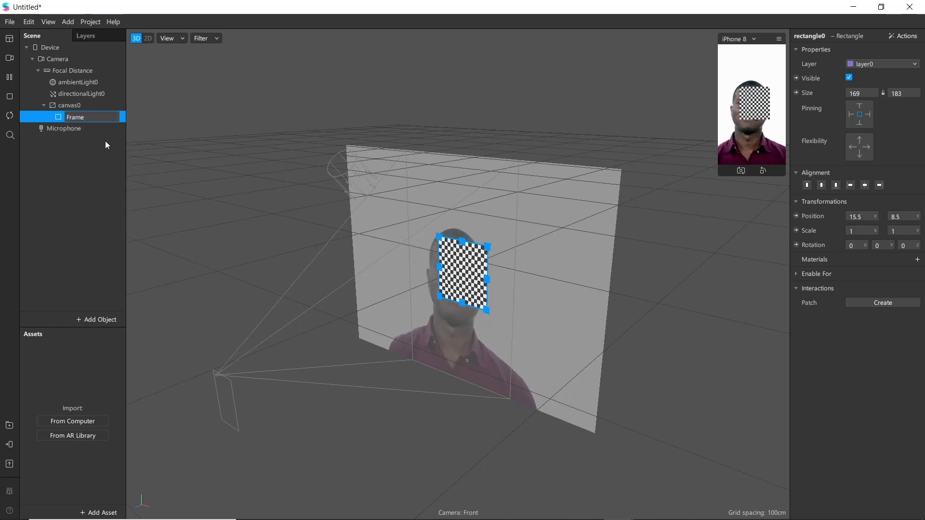
text(1)
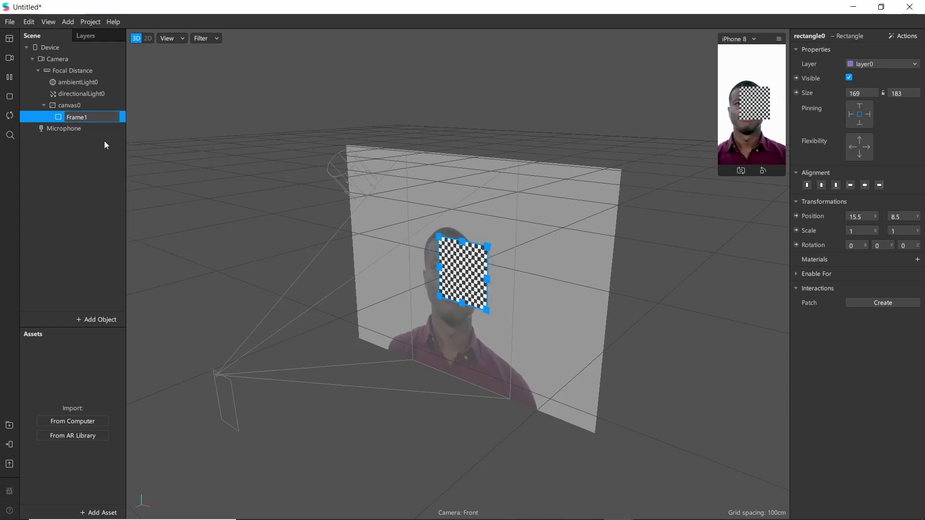
key(Return)
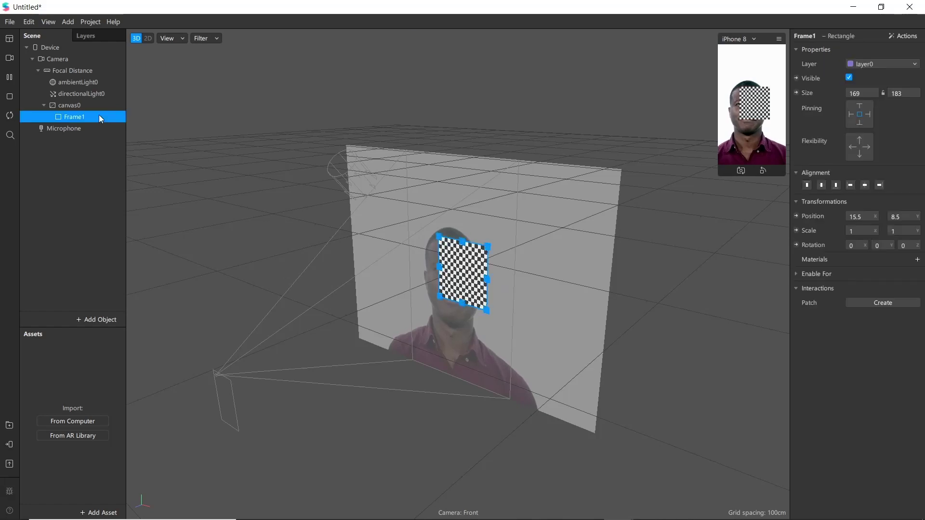
Add a new material to Frame1 and rename it from material0 to frame1.
click(917, 260)
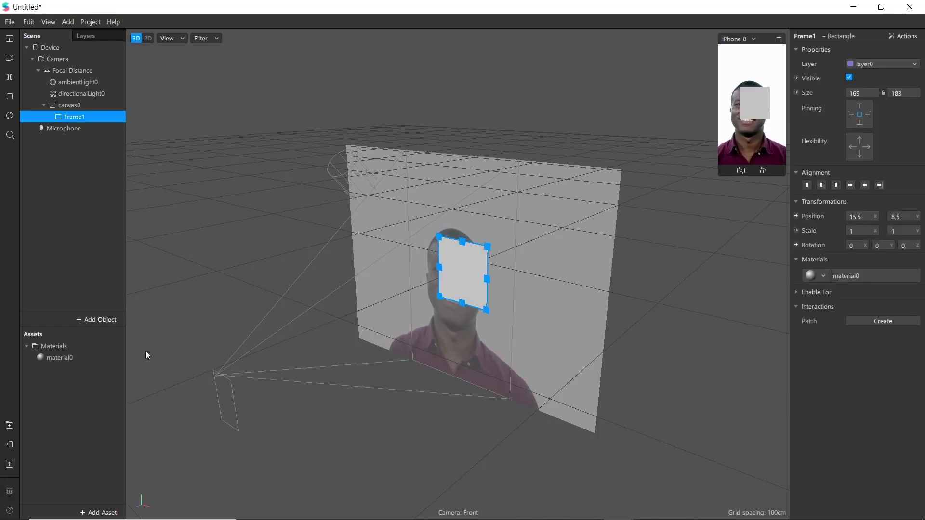
click(77, 362)
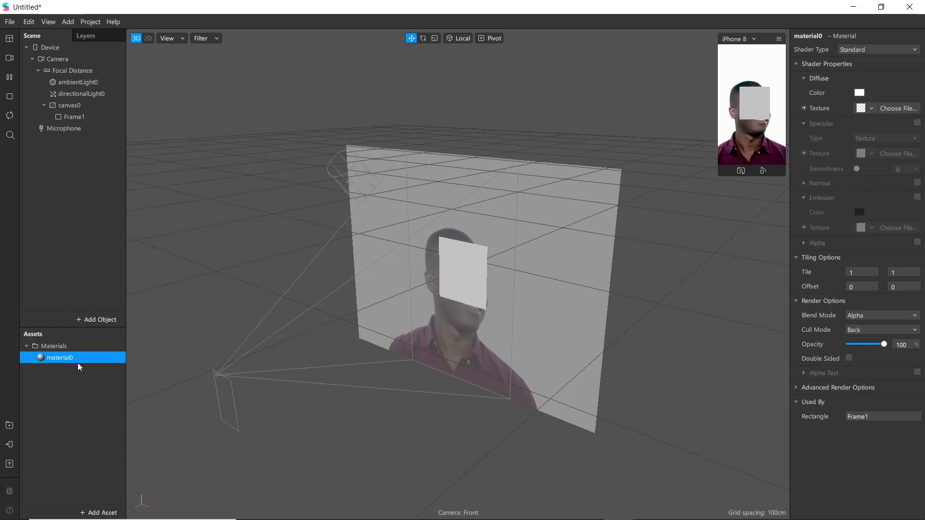
right_click(77, 363)
click(100, 369)
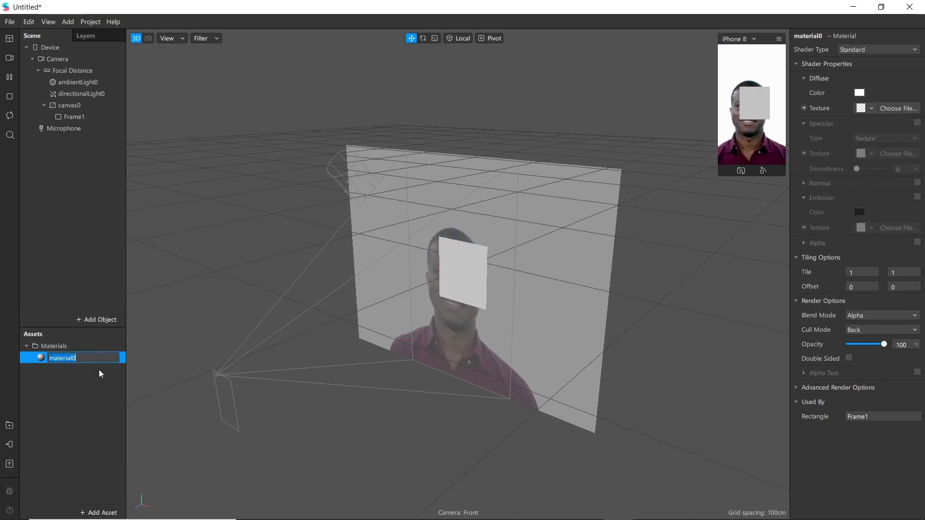
text(frame)
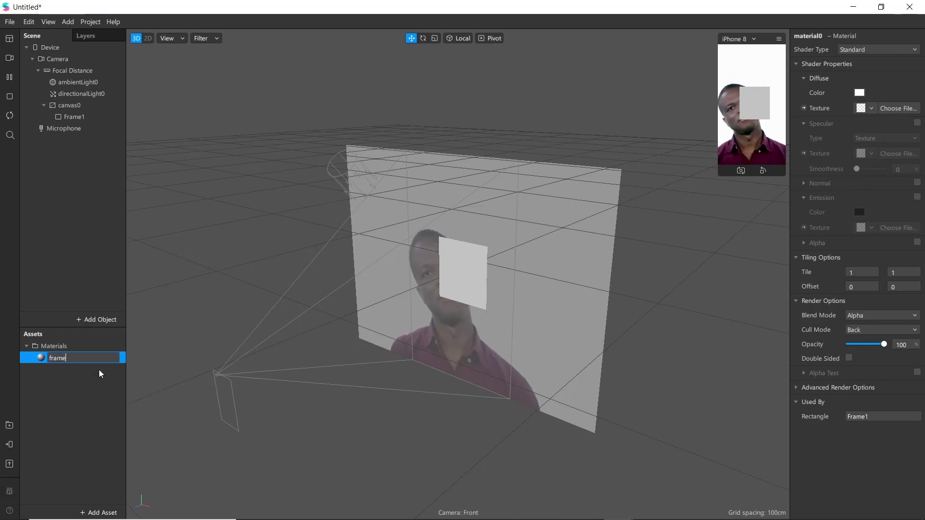
text(1)
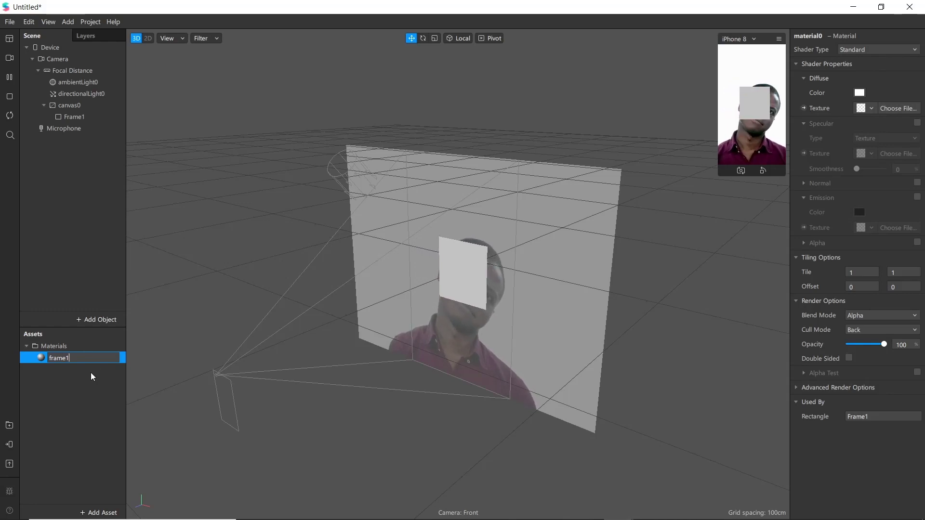
click(83, 377)
click(85, 358)
drag(279, 226, 243, 211)
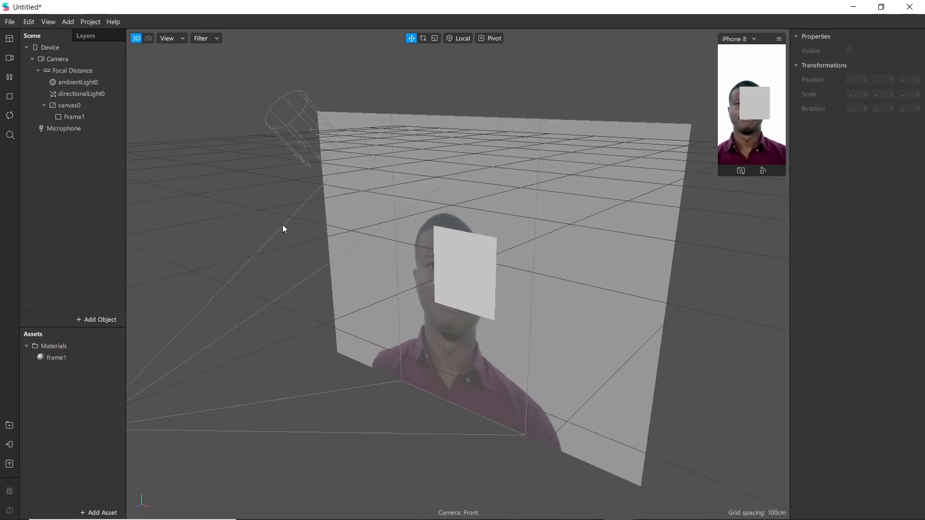
Extract cameraTexture0 from the camera and make it frame1's diffuse texture.
click(56, 60)
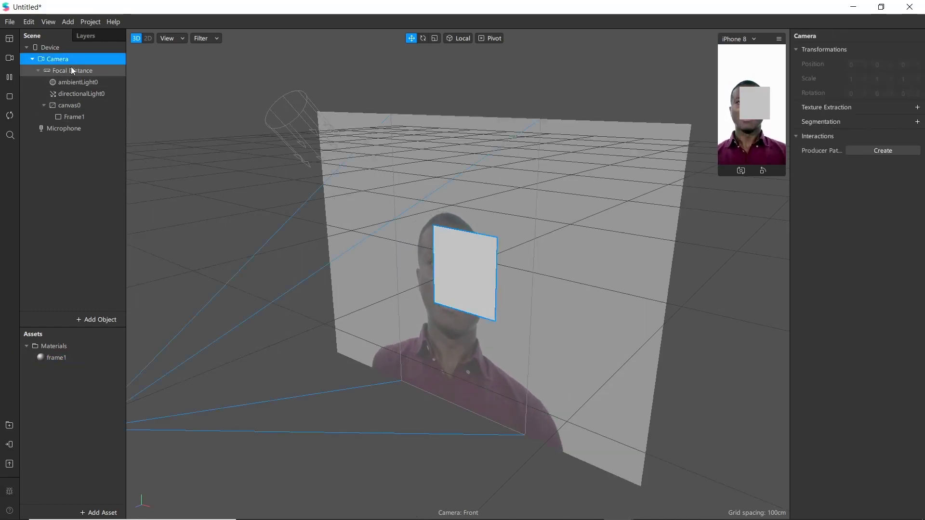
click(917, 108)
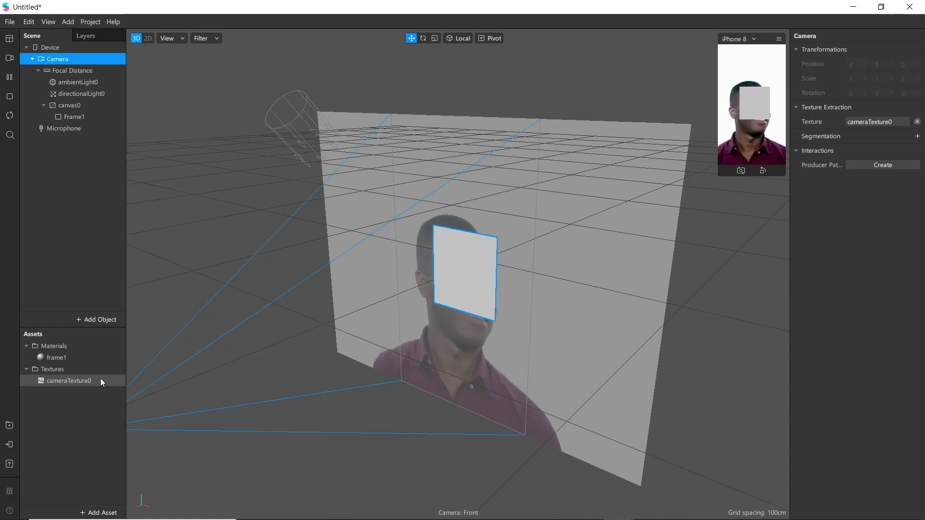
click(86, 358)
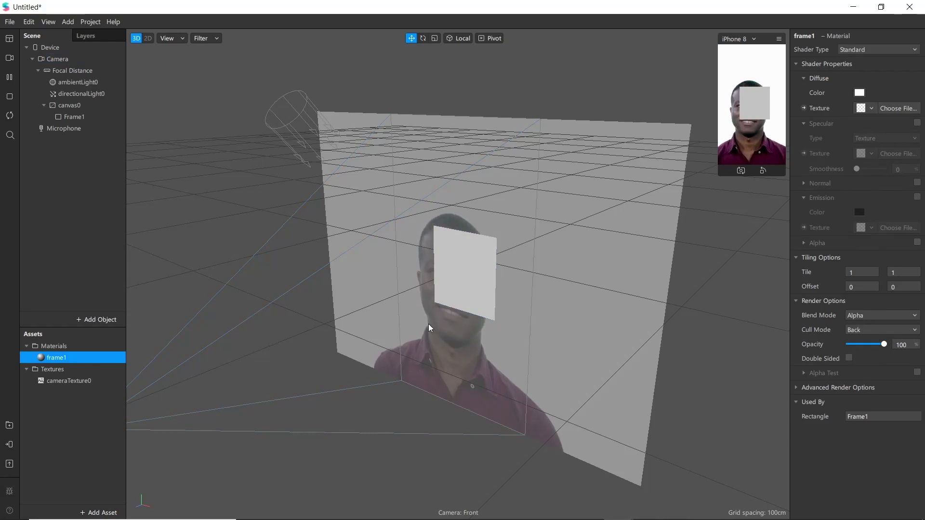
click(871, 108)
click(848, 127)
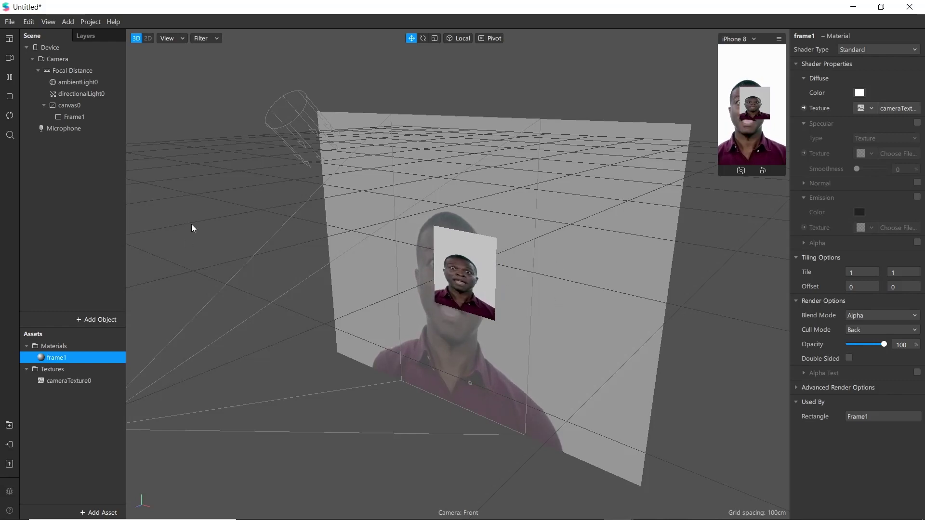
Add rectangle0 inside Frame1 and resize it to 170×184 over the face.
right_click(71, 117)
mouse_move(111, 128)
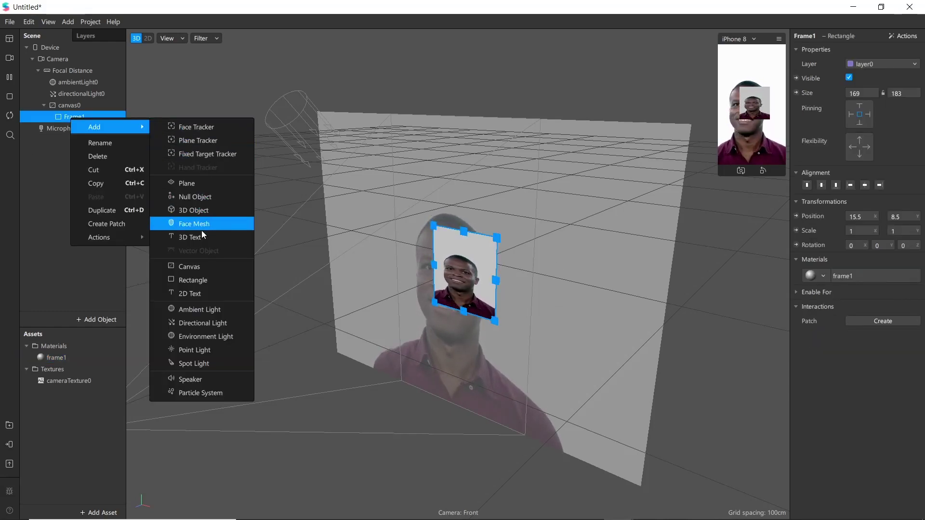
click(200, 279)
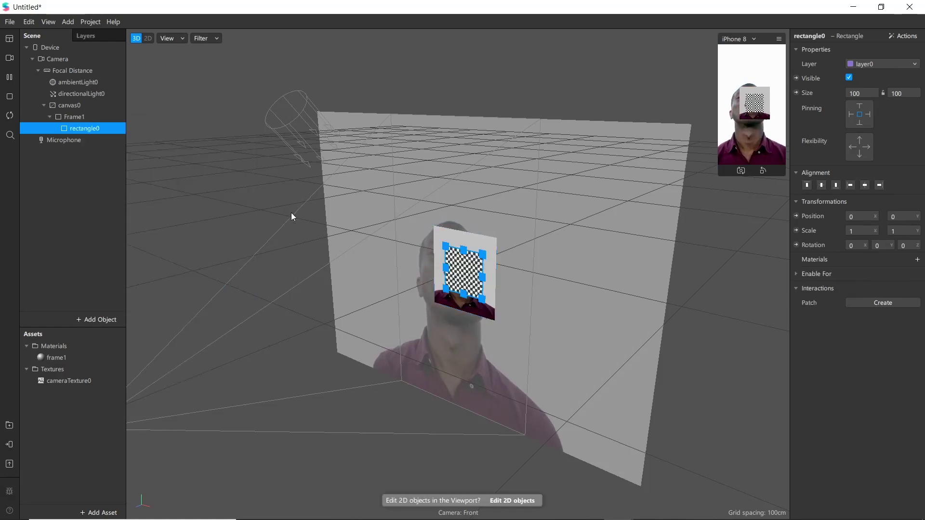
drag(482, 299, 496, 317)
drag(445, 246, 430, 226)
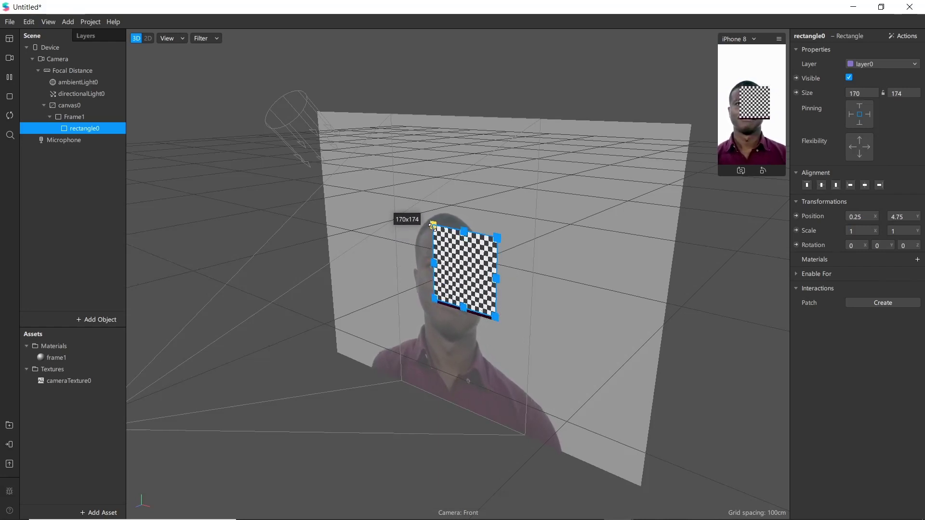
drag(463, 308, 463, 311)
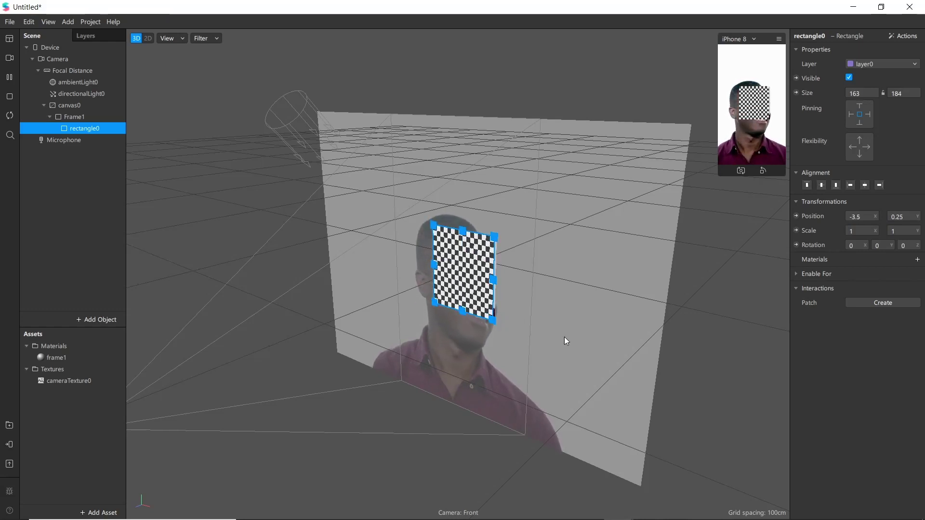
drag(496, 319, 493, 319)
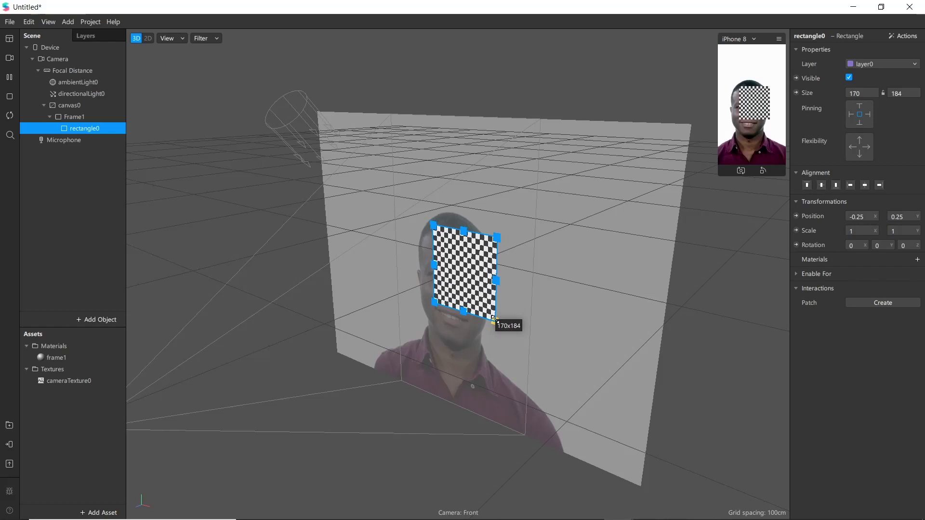
click(917, 260)
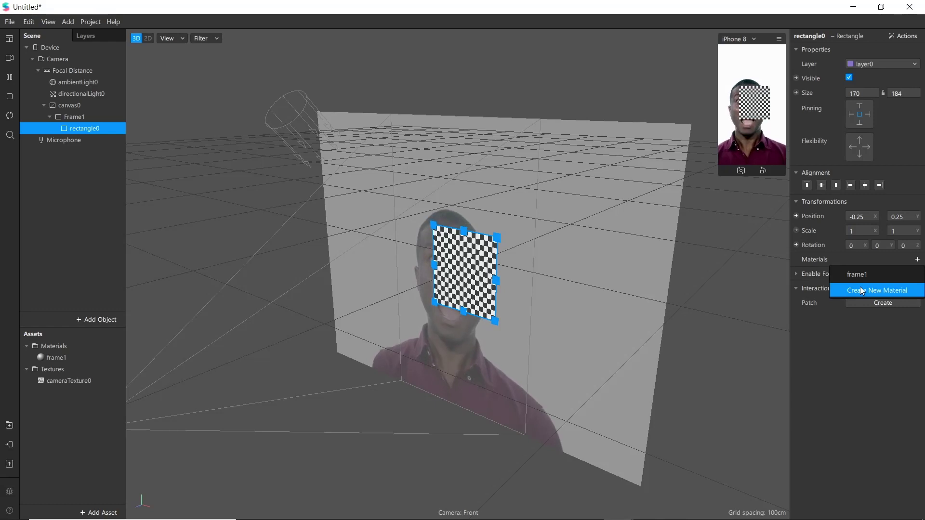
Create a new material for rectangle0 and rename it Outline.
click(862, 290)
click(59, 369)
right_click(59, 371)
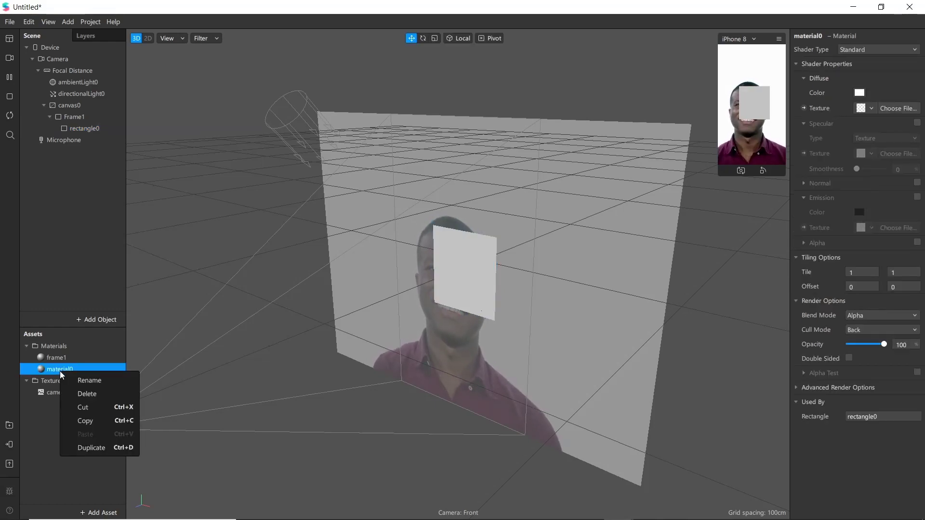
click(87, 380)
text(Outline)
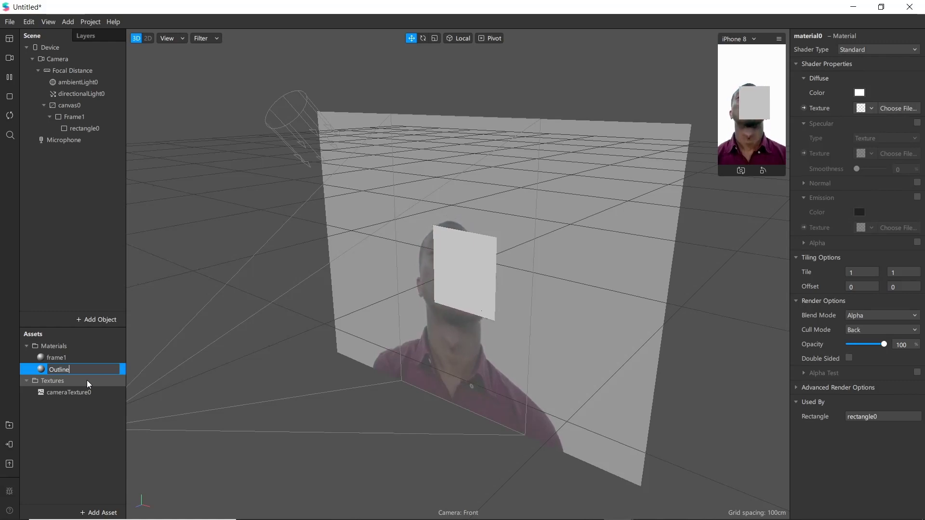
click(86, 429)
click(77, 367)
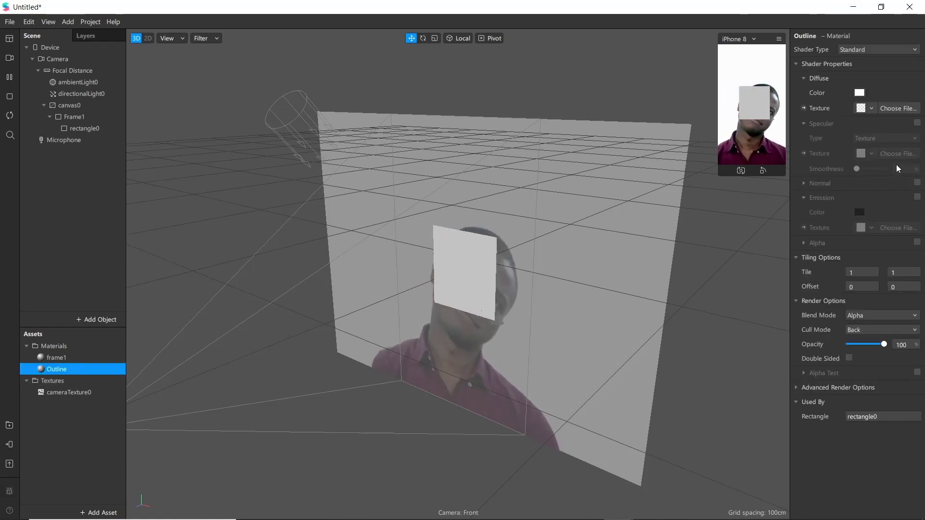
Import newFrame.png as Outline's diffuse texture and widen the simulator preview.
click(892, 107)
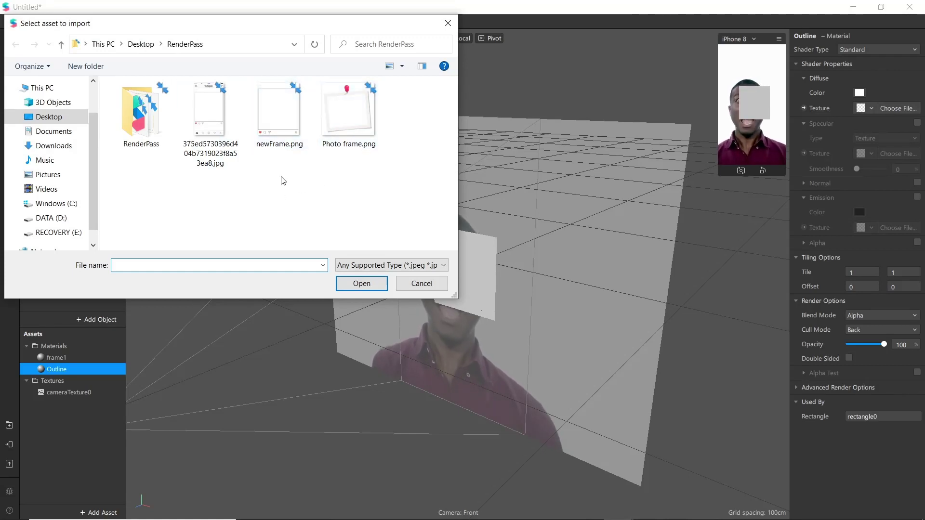
click(290, 130)
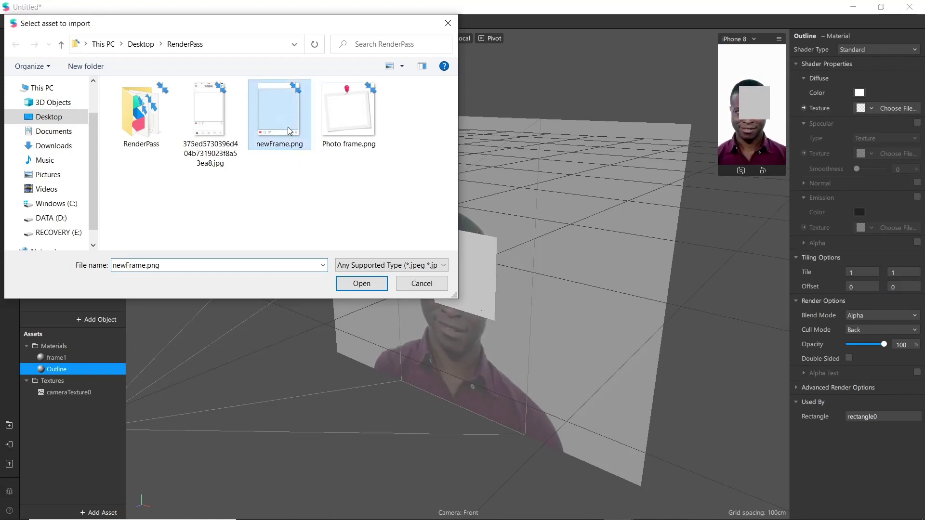
click(356, 284)
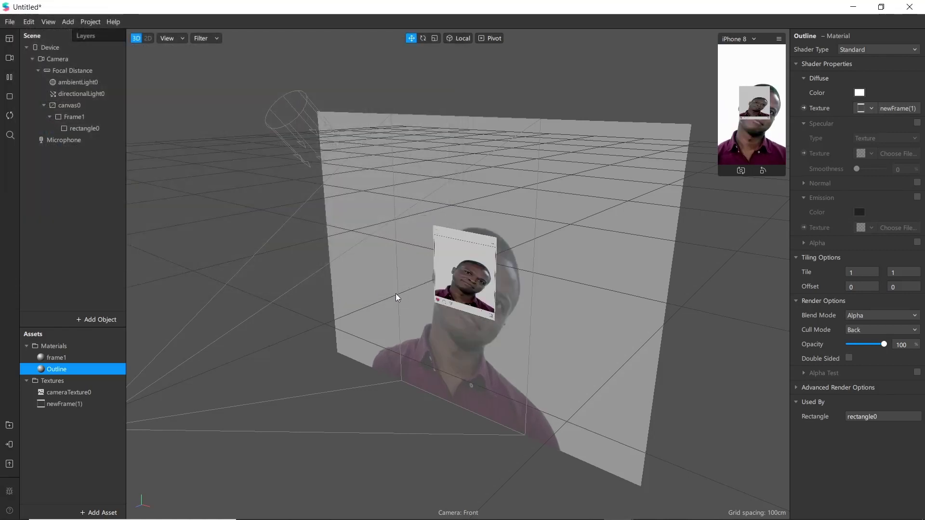
click(586, 413)
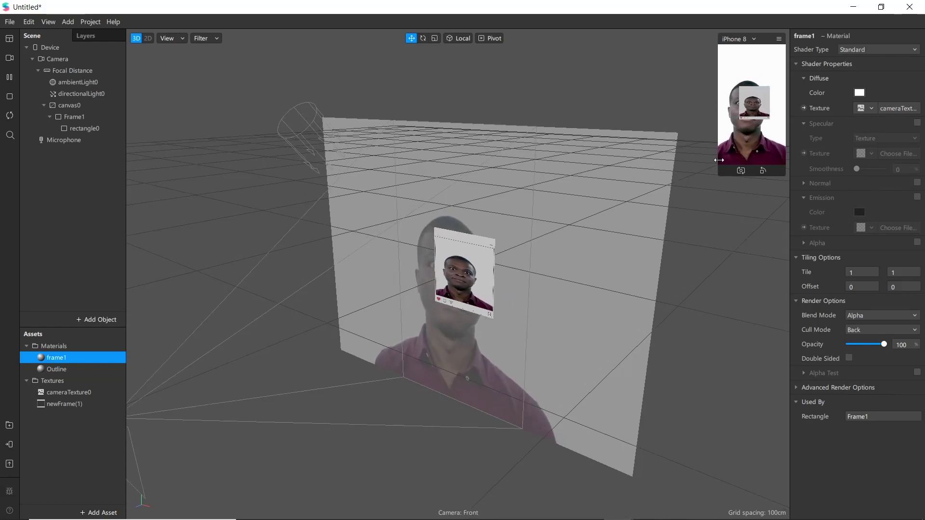
drag(719, 159, 561, 164)
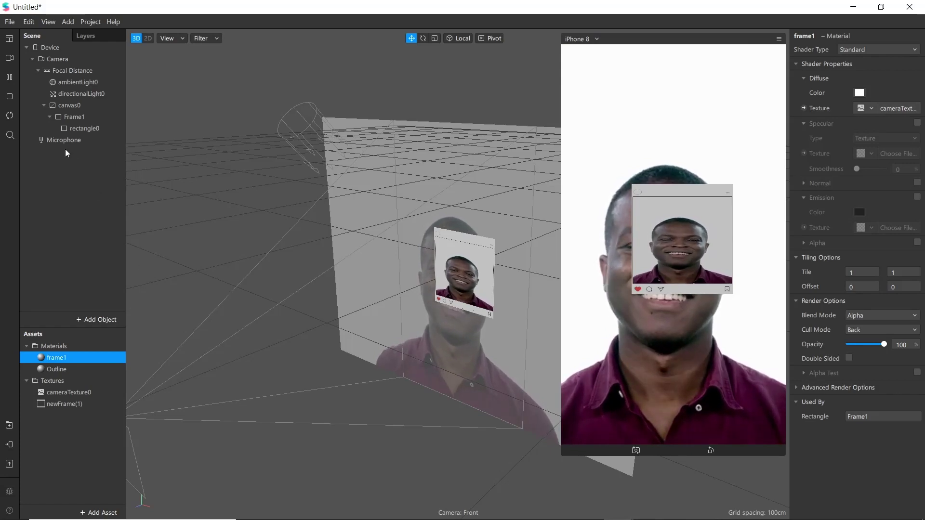
Duplicate Frame1 with Ctrl+D and expand the new Frame2 to show its rectangle0.
click(48, 119)
click(71, 116)
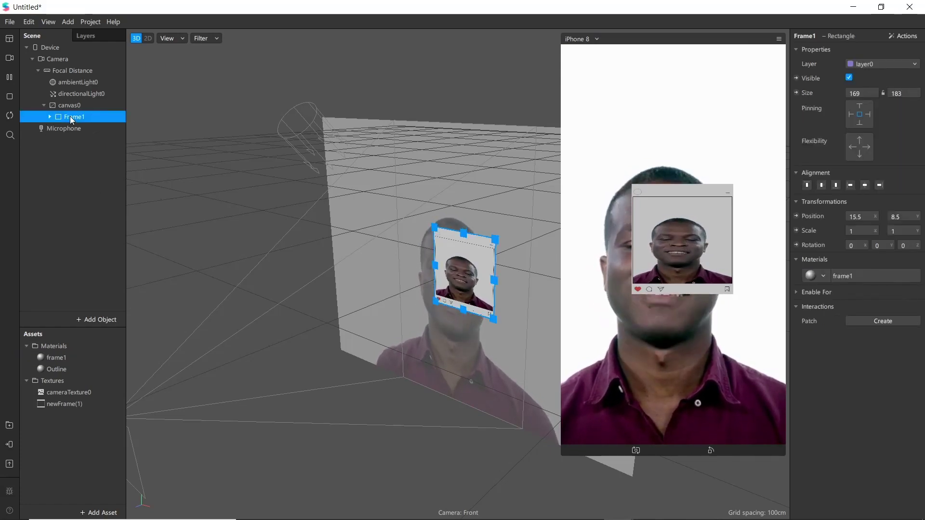
key(ctrl+d)
click(50, 128)
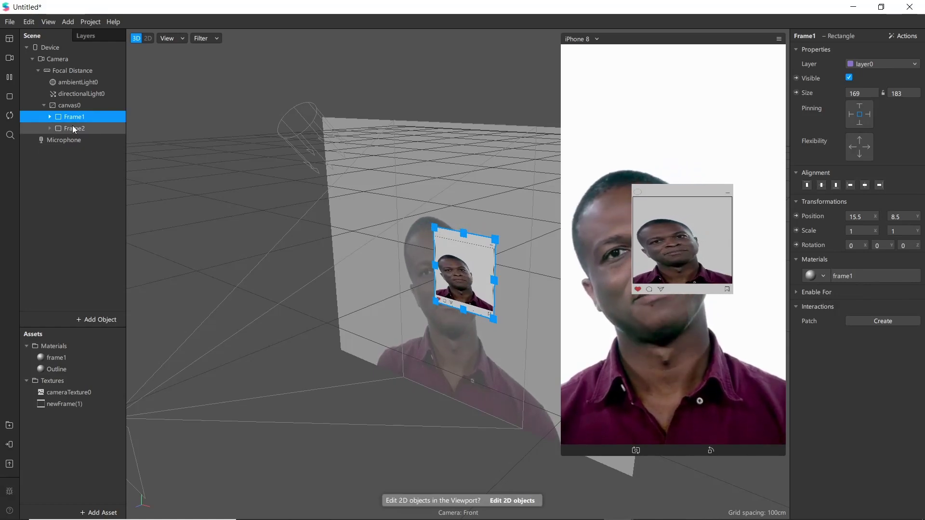
click(109, 126)
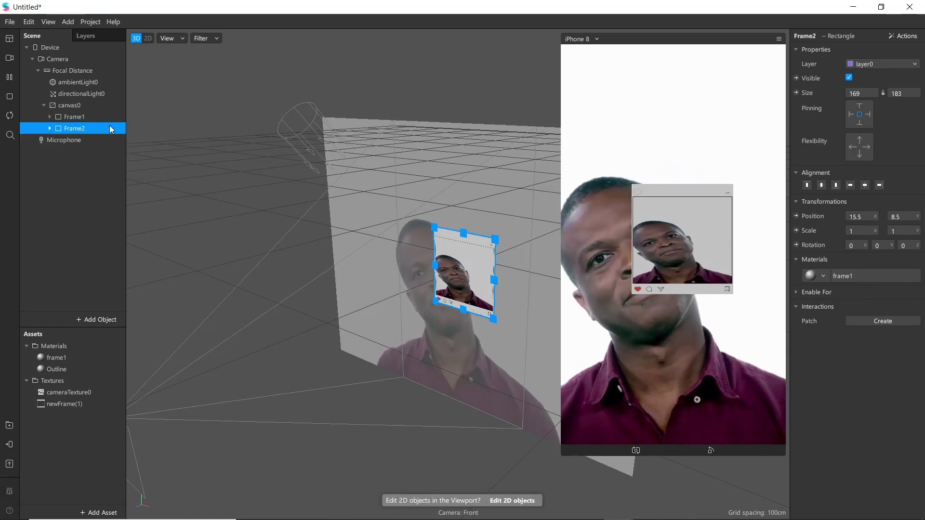
click(49, 128)
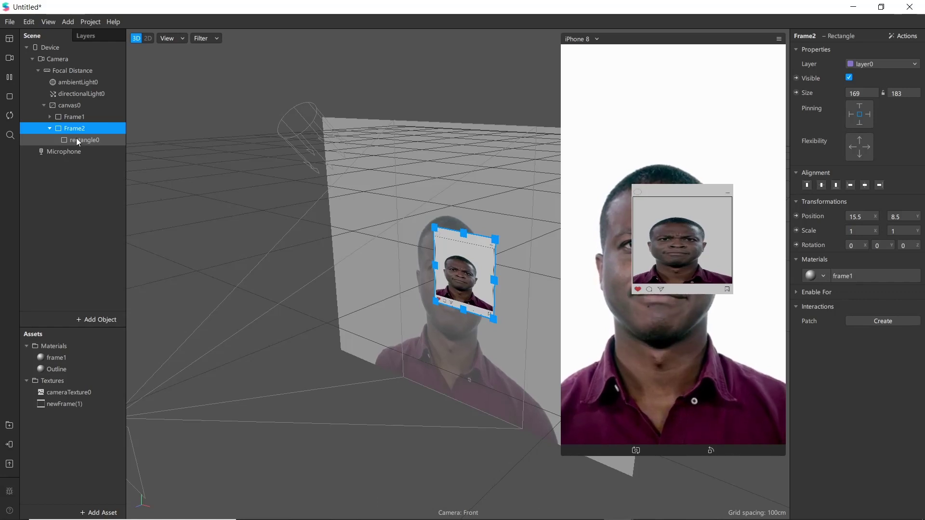
Create a new Frame2 material named frame2 with cameraTexture0 as its diffuse texture.
click(823, 276)
click(863, 323)
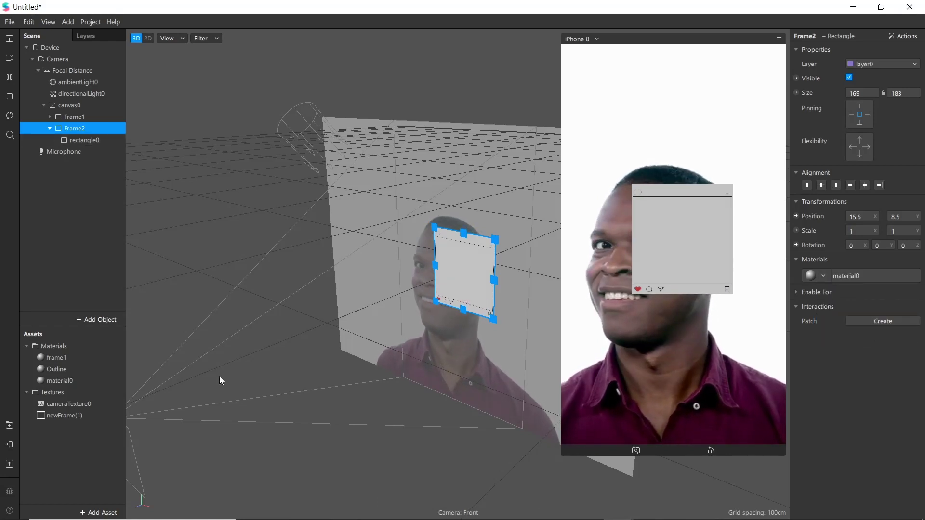
right_click(65, 381)
click(89, 390)
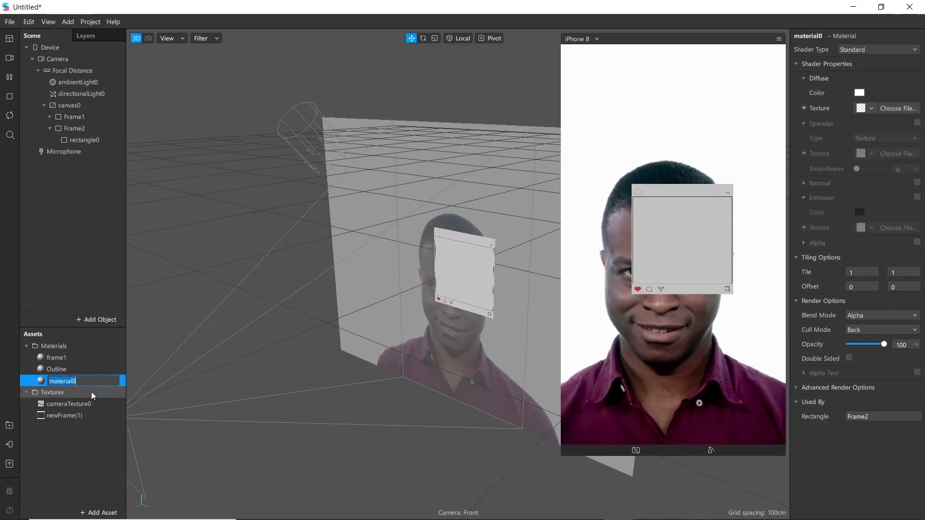
text(fra)
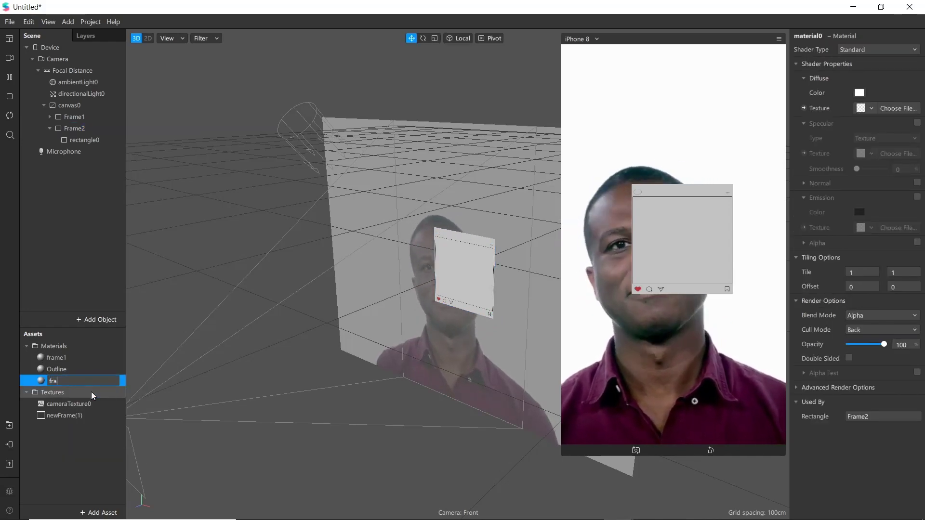
text(me2)
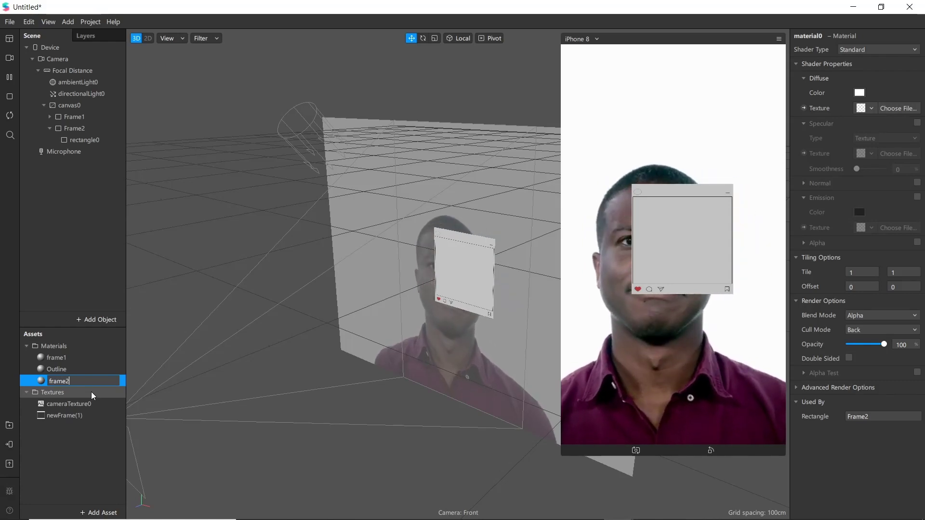
key(Return)
click(58, 378)
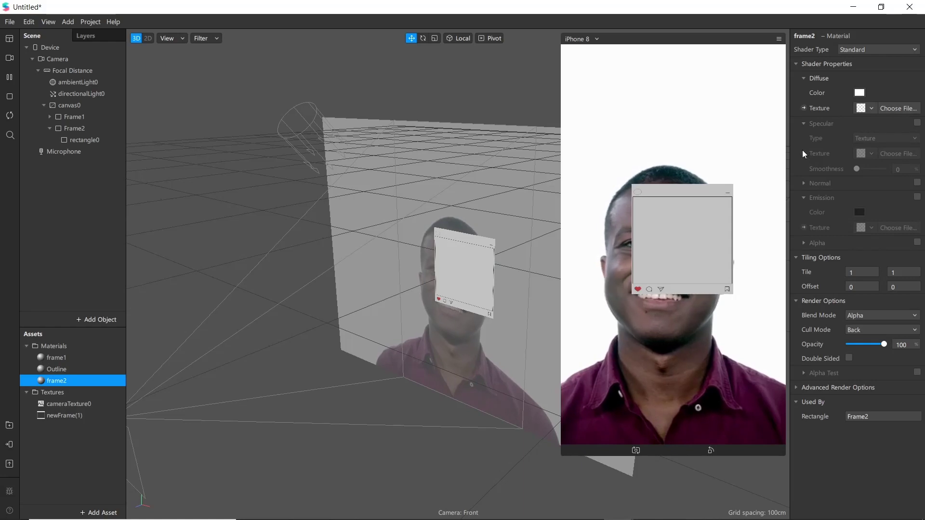
click(871, 107)
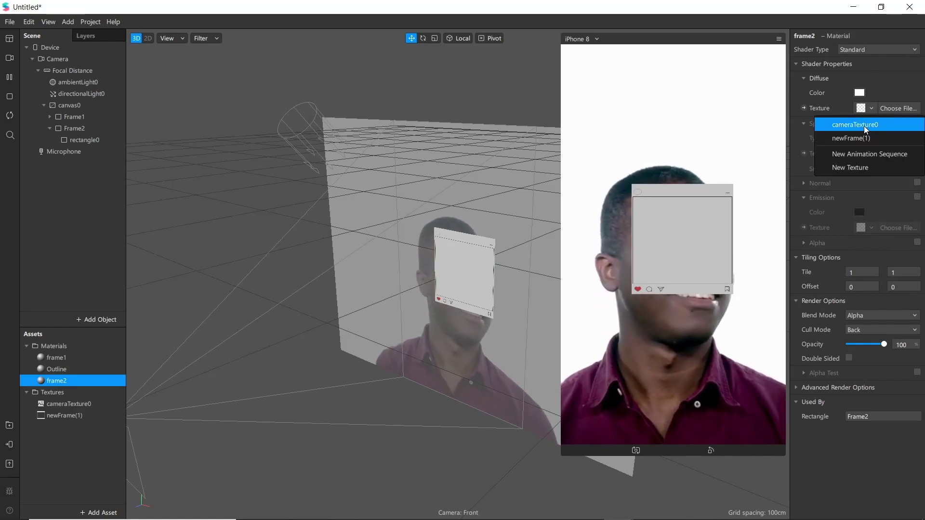
click(863, 126)
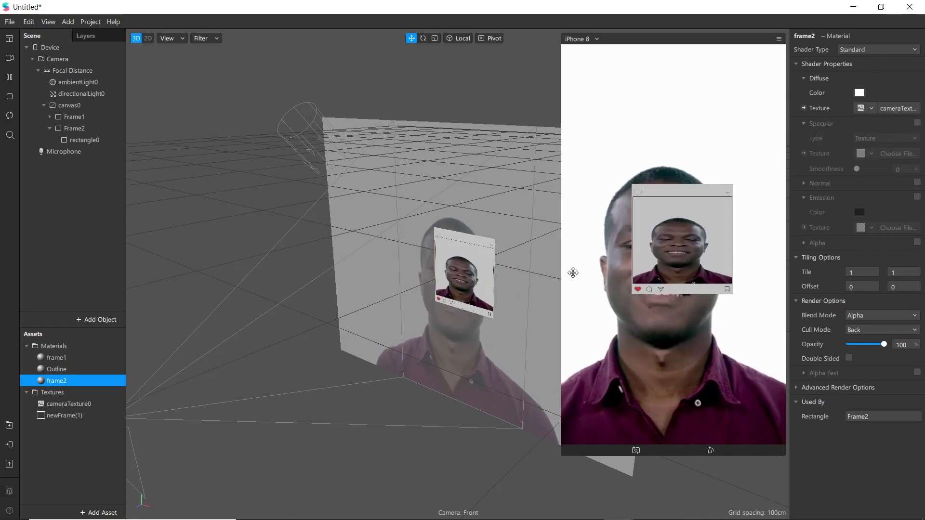
Insert a Face Tracker from the Add Object list, creating faceTracker0.
click(55, 255)
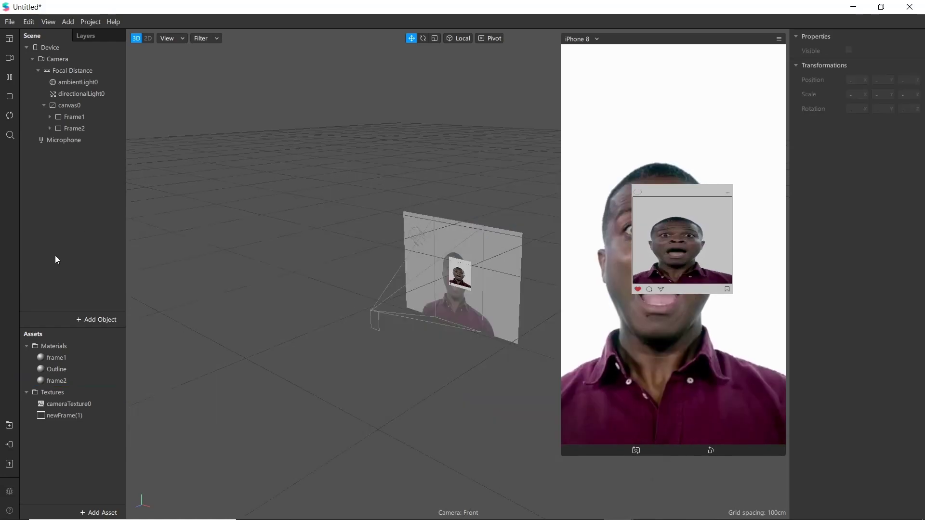
click(85, 318)
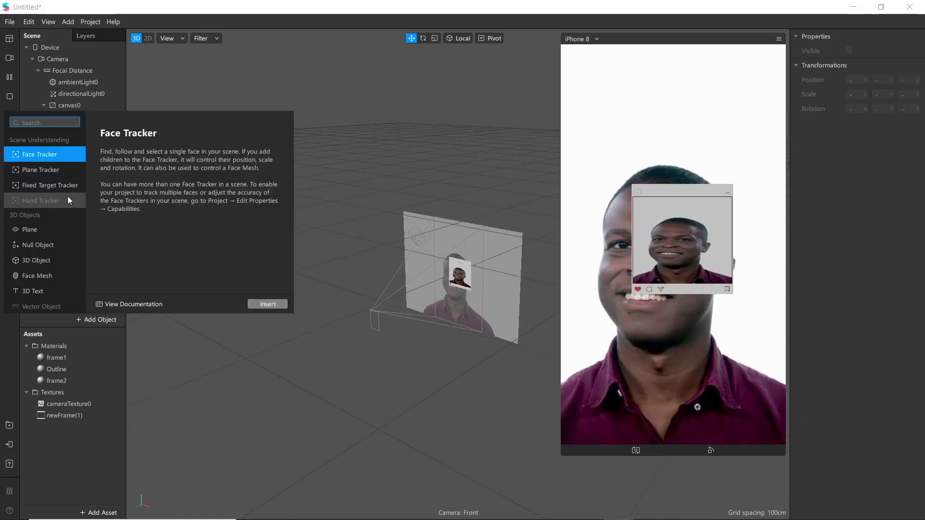
click(53, 158)
click(264, 306)
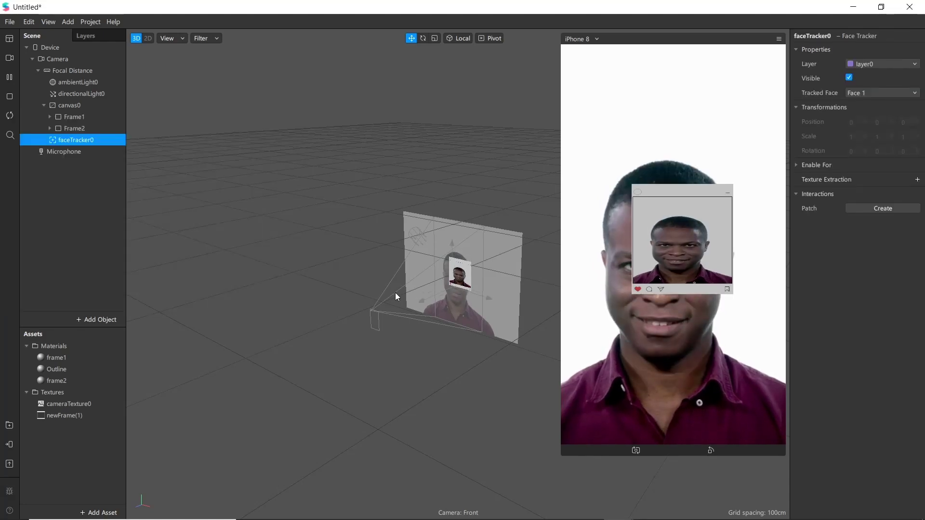
drag(386, 288, 357, 172)
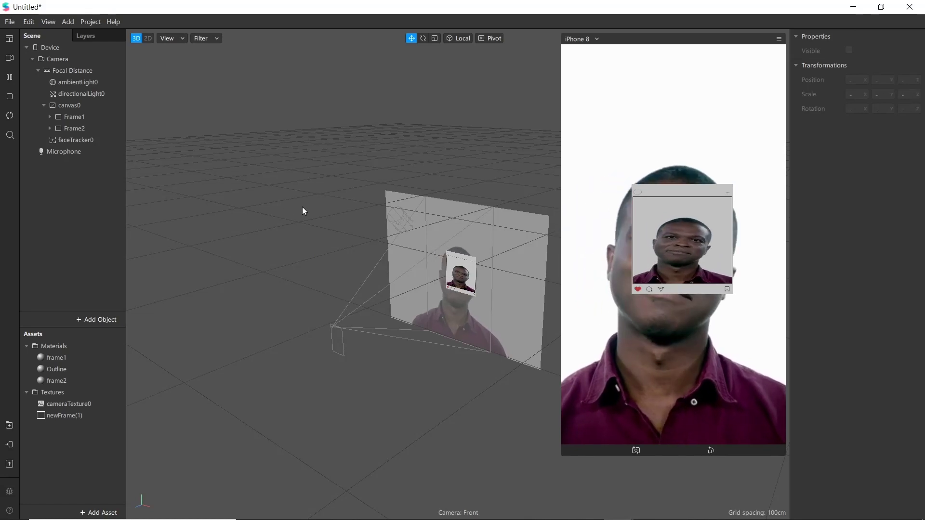
Show the Patch Editor and enlarge it while narrowing the preview.
scroll(333, 195, up, 3)
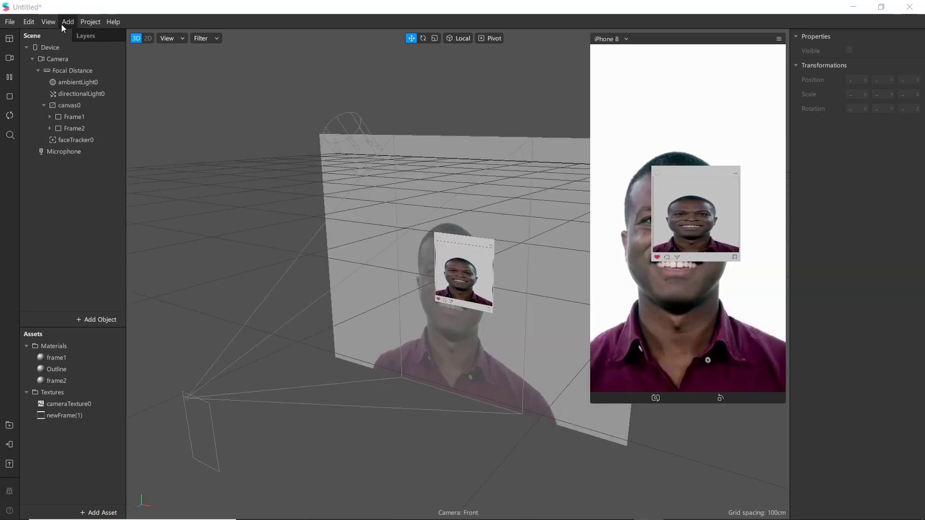
click(49, 22)
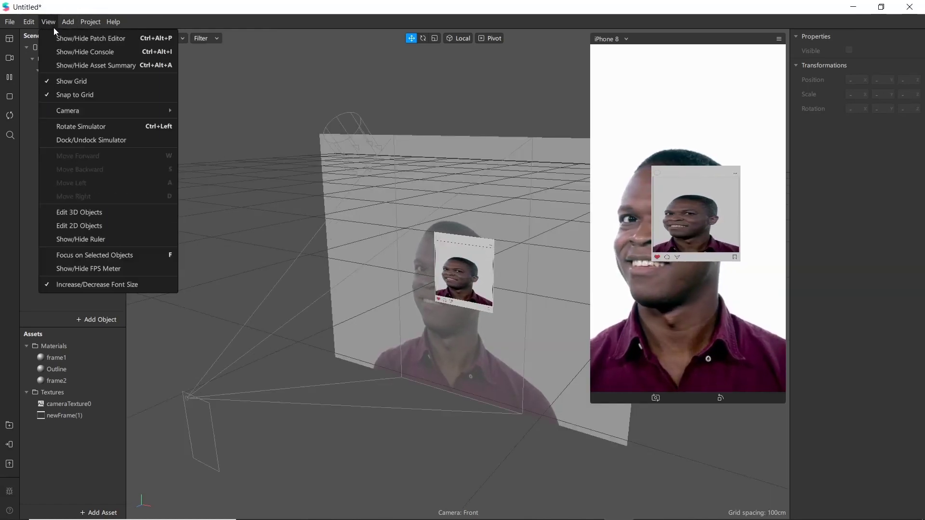
click(68, 39)
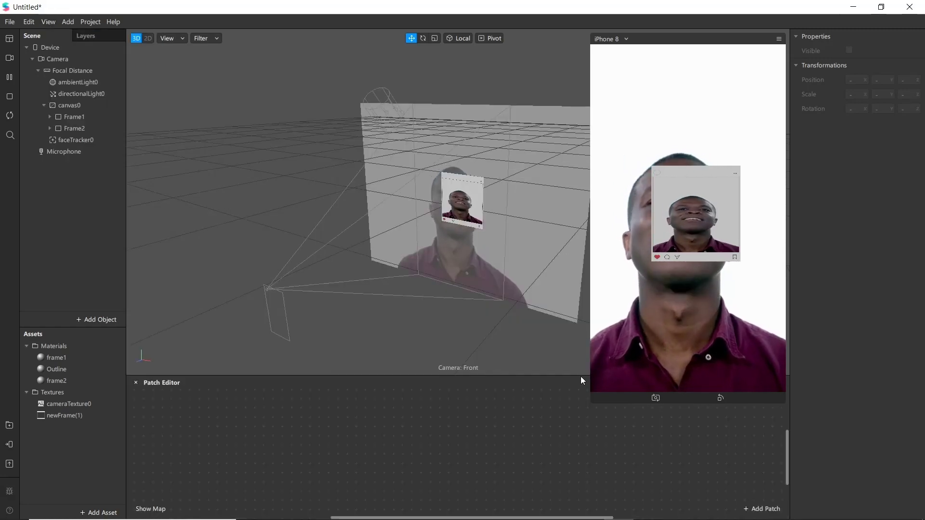
drag(444, 374, 441, 252)
drag(591, 333, 632, 308)
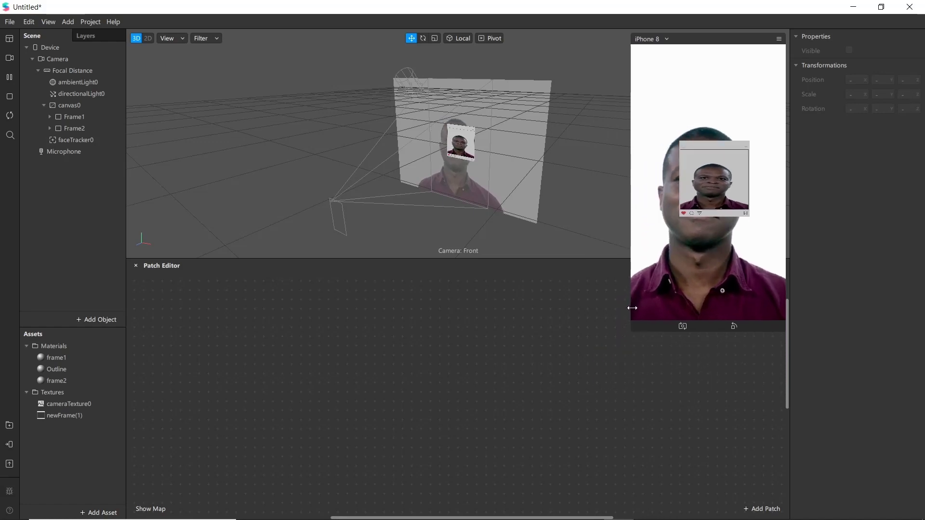
Add Device and cameraTexture0 patches, then search 'scen' for Scene Render Pass.
drag(56, 49, 257, 336)
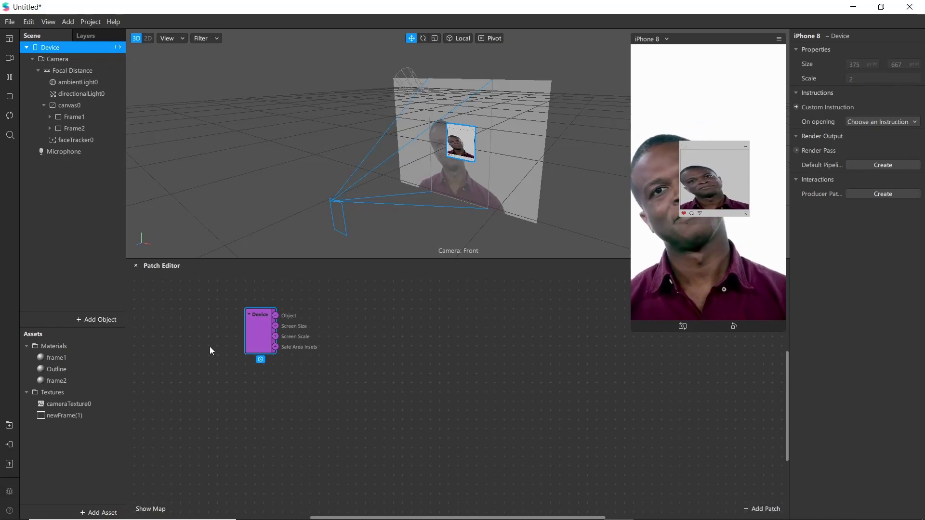
drag(256, 346, 228, 355)
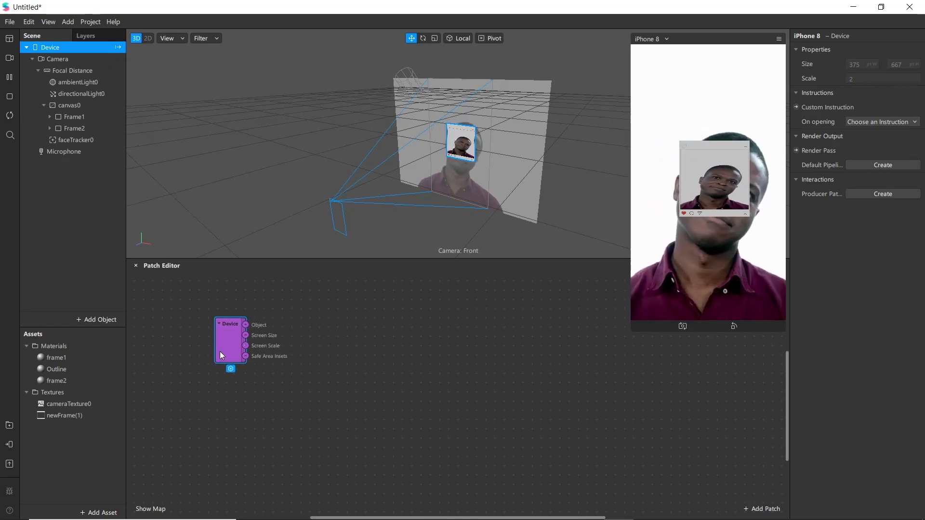
click(60, 403)
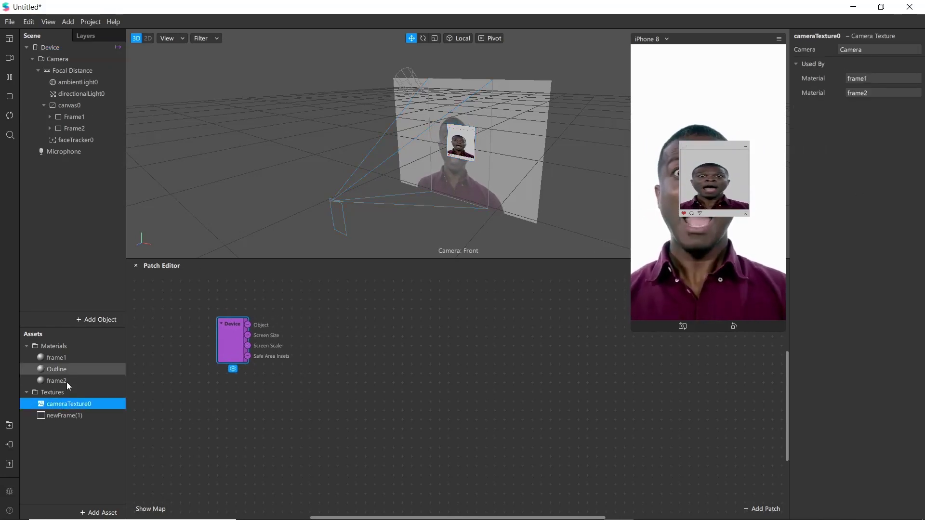
drag(67, 403, 207, 427)
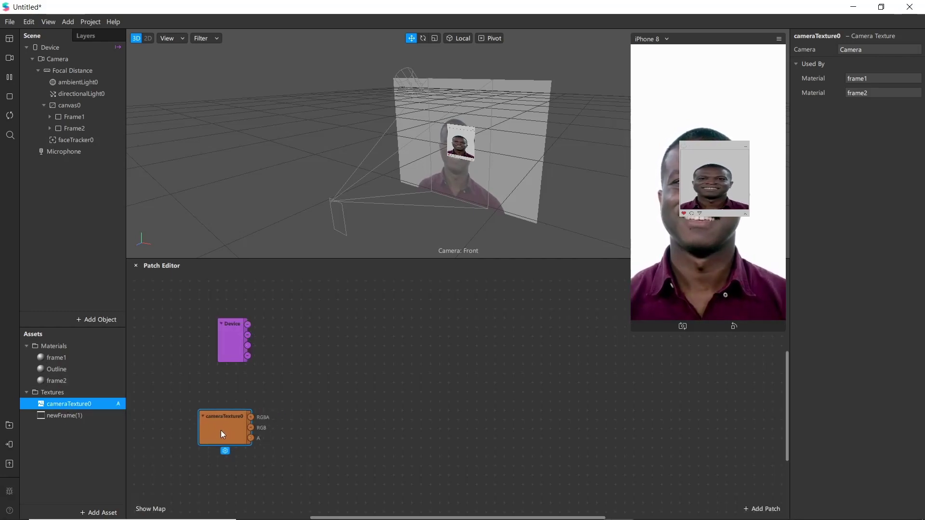
double_click(367, 353)
text(scen)
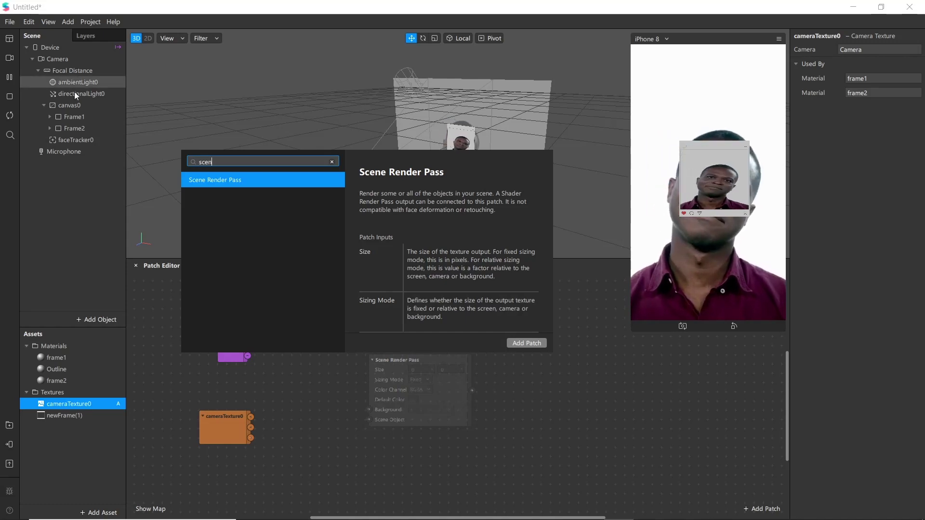
Add a Scene Render Pass patch and a Device Screen Output patch, arranged in the graph.
click(524, 342)
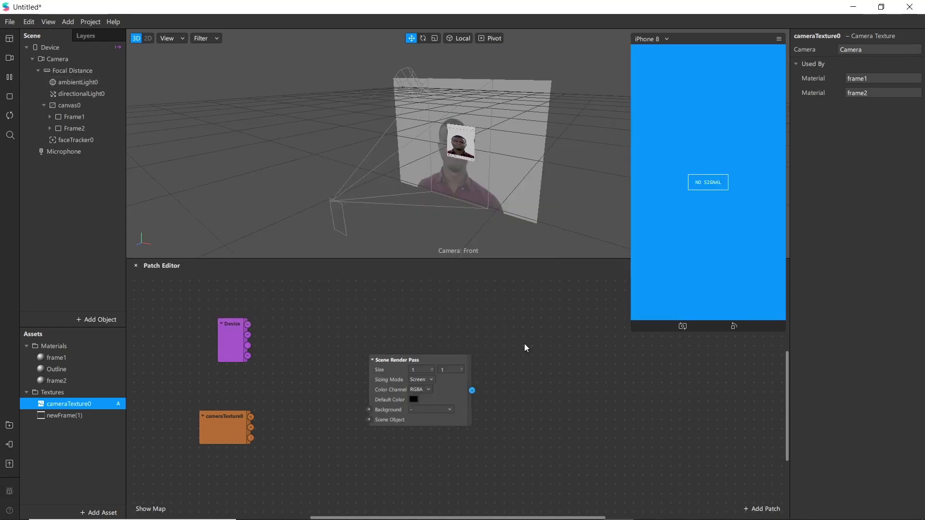
drag(403, 365, 339, 337)
click(205, 197)
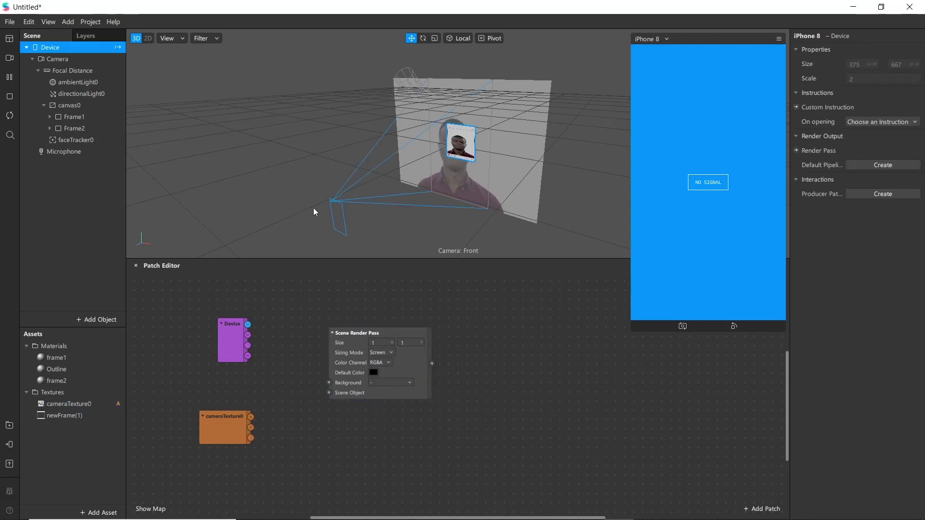
click(797, 150)
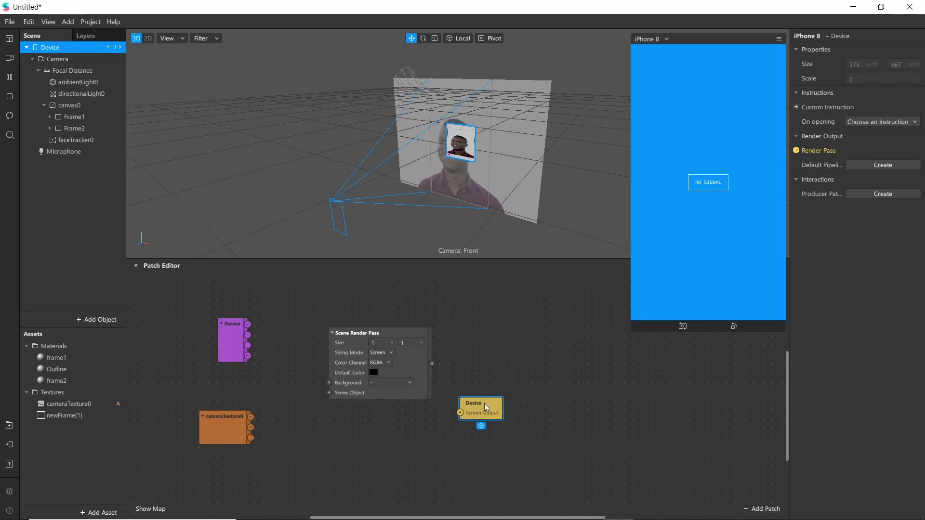
drag(482, 409, 536, 349)
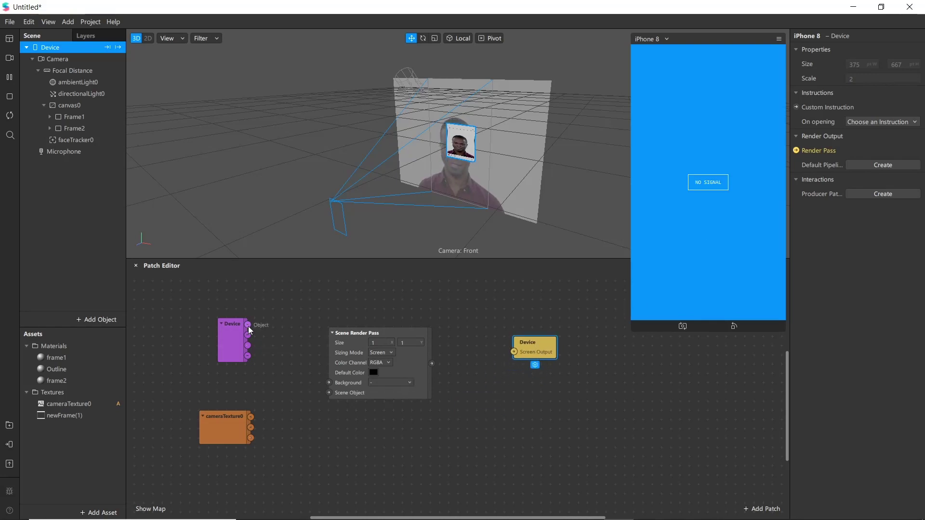
Wire Device to Scene Object, cameraTexture0 to Background, and render pass output to Screen Output.
drag(247, 325, 330, 393)
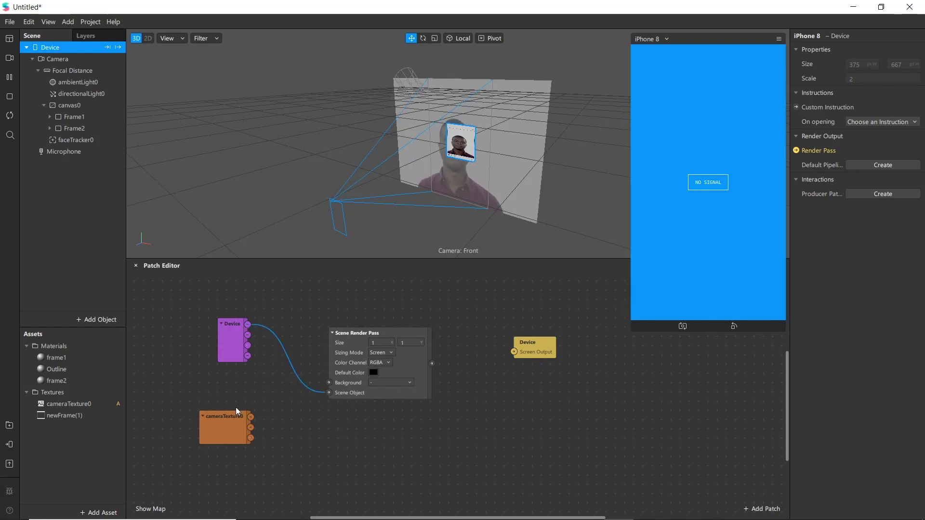
drag(252, 418, 329, 383)
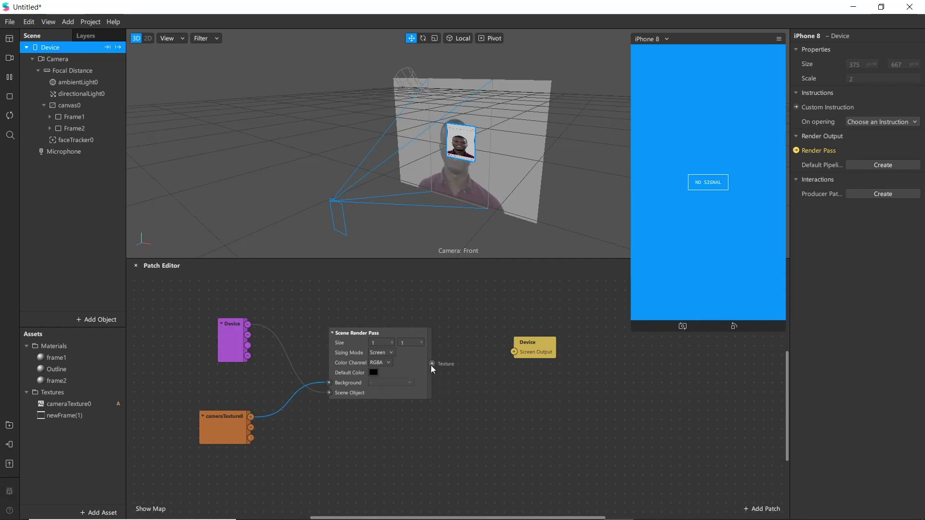
drag(432, 364, 514, 352)
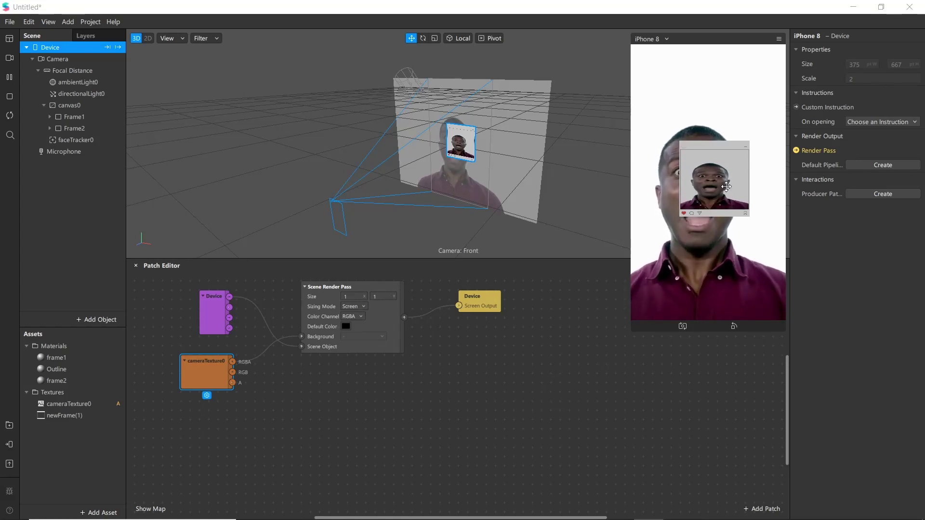
Create an Object Tap patch for Frame1 and arrange it with the Frame1 patch.
click(62, 118)
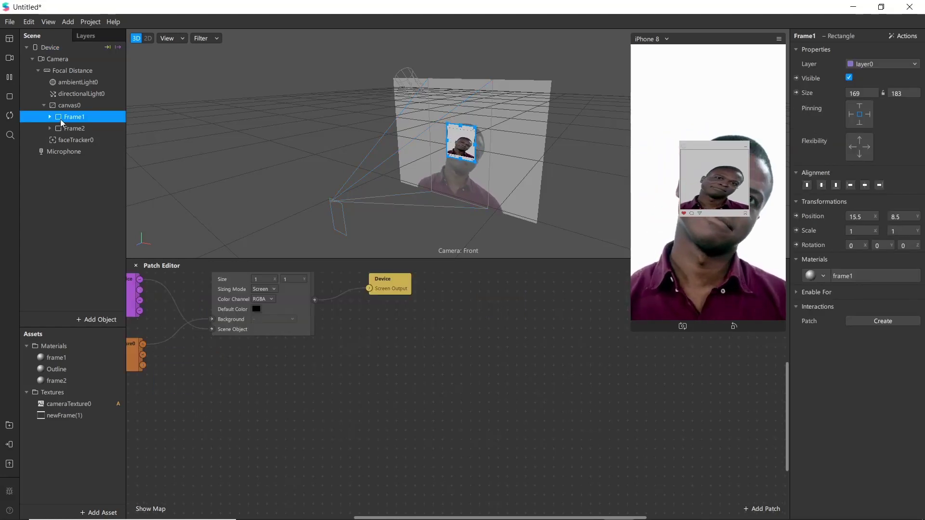
click(878, 322)
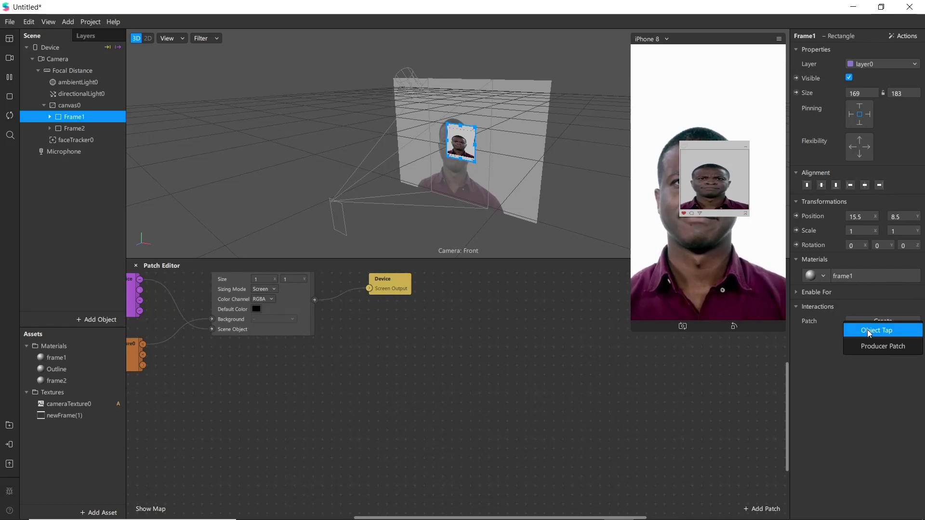
click(870, 332)
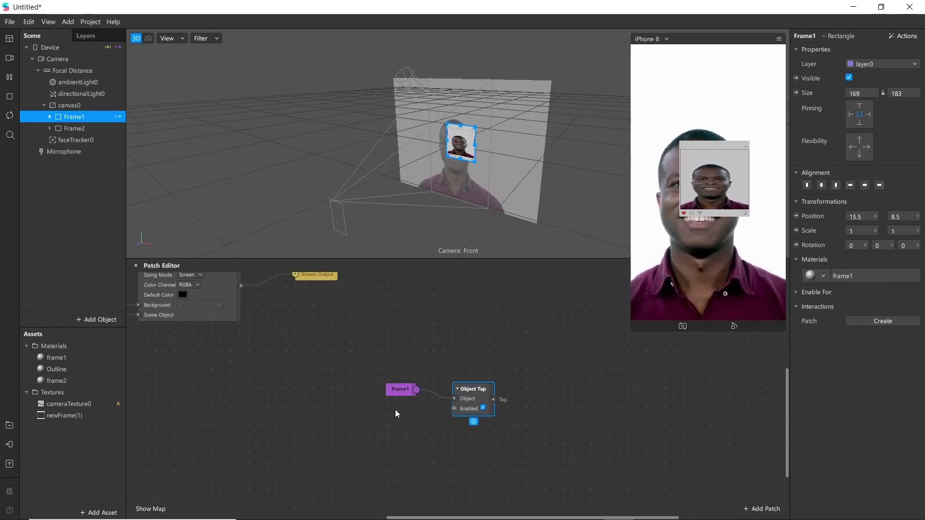
drag(394, 393, 317, 394)
drag(456, 385, 403, 398)
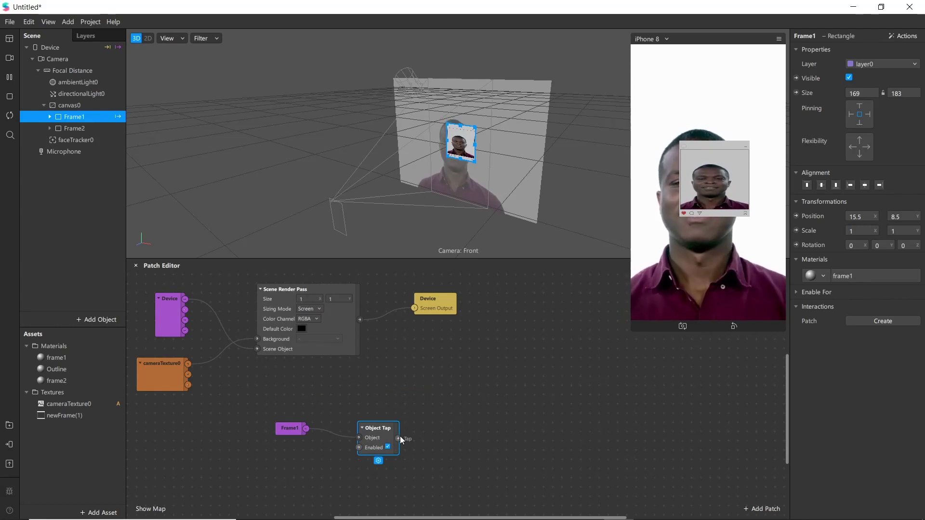
Add a Switch patch from the Tap output into its Flip input, then tidy the nodes.
drag(402, 438, 444, 430)
text(swit)
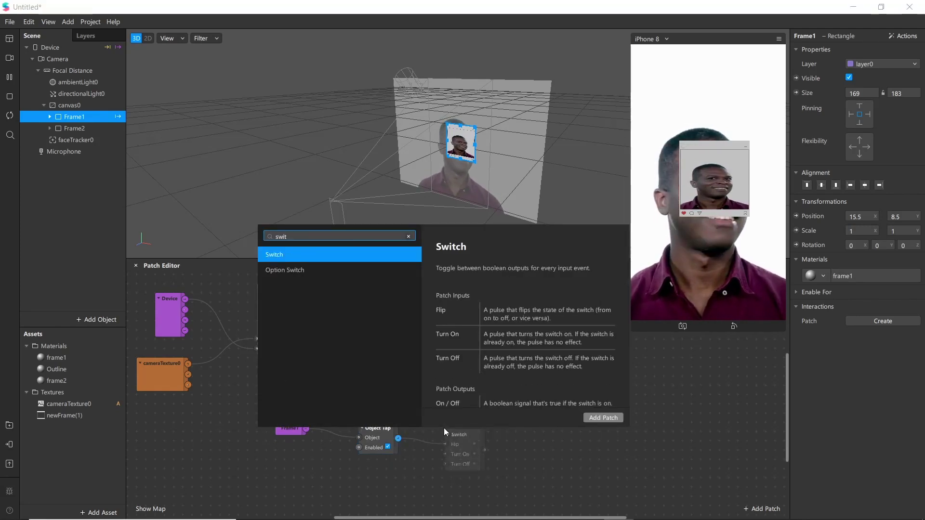
key(Return)
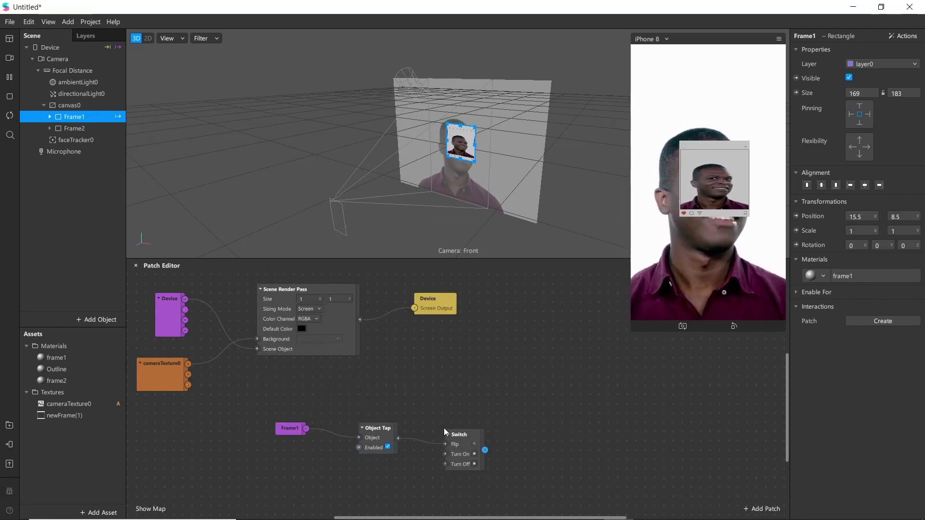
drag(459, 427, 431, 394)
drag(374, 446, 355, 428)
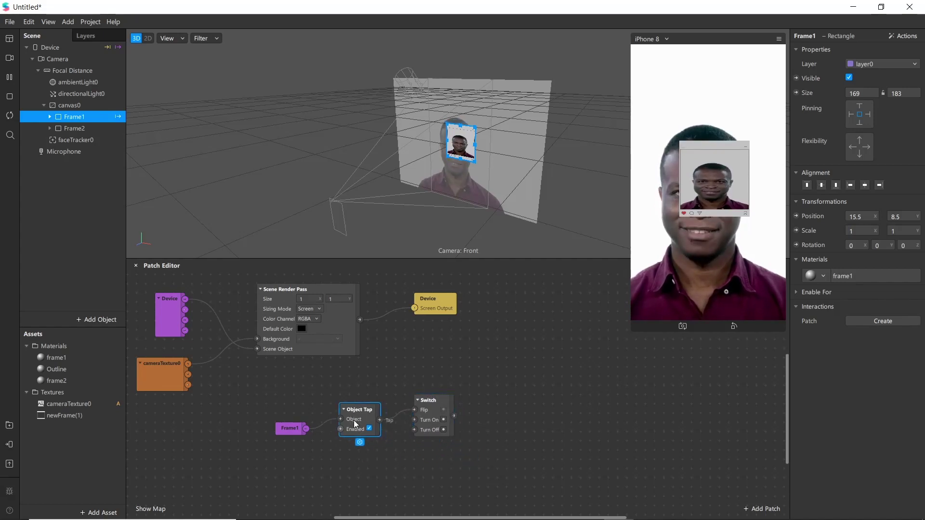
drag(299, 428, 289, 429)
Add a Mix patch beside the Switch and drive its Alpha from the Switch On/Off output.
right_click(539, 435)
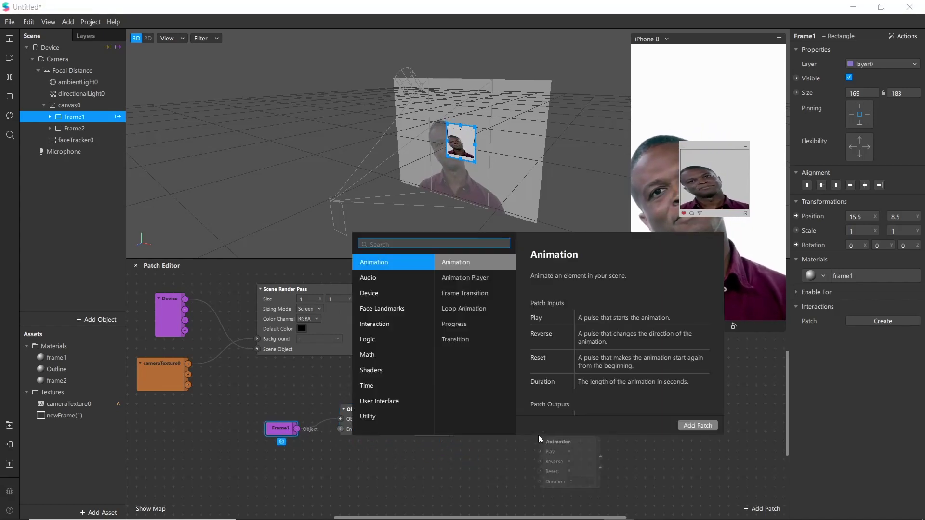
text(mi)
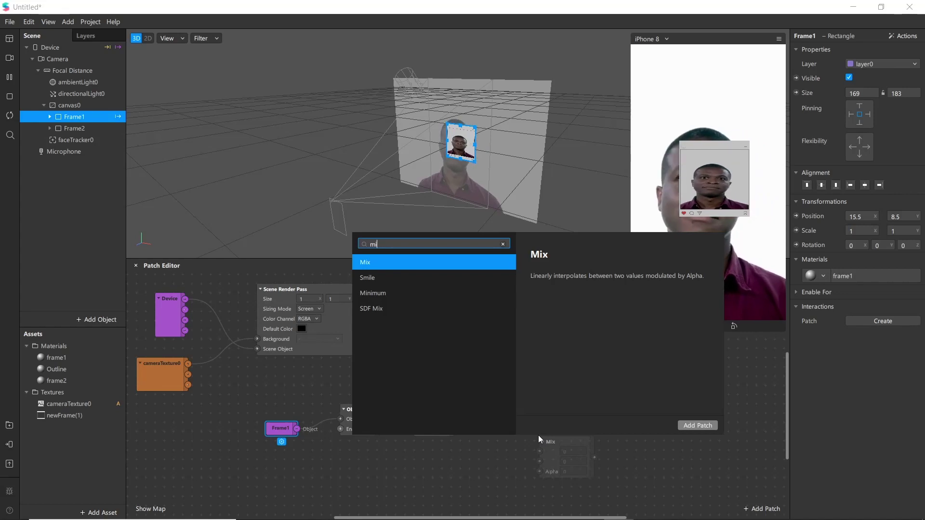
key(Return)
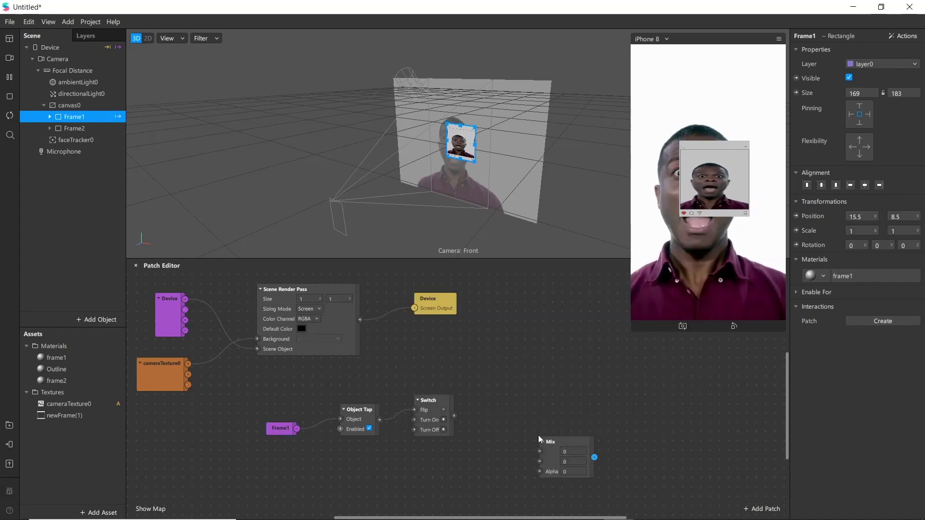
drag(554, 442, 526, 396)
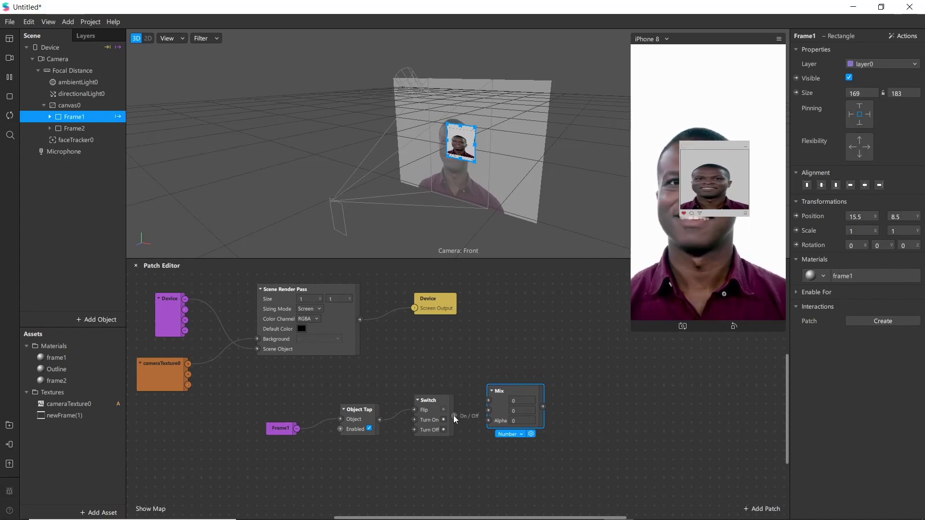
drag(454, 416, 490, 425)
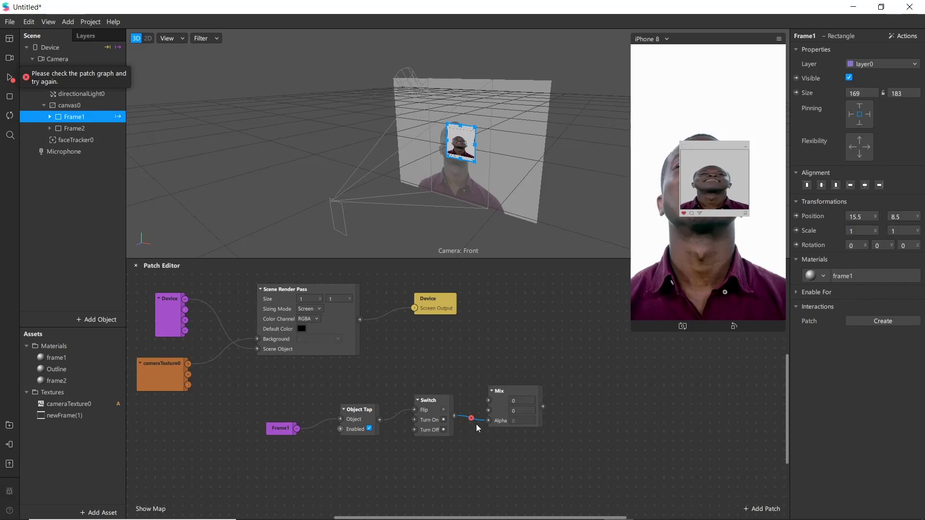
drag(503, 396, 519, 408)
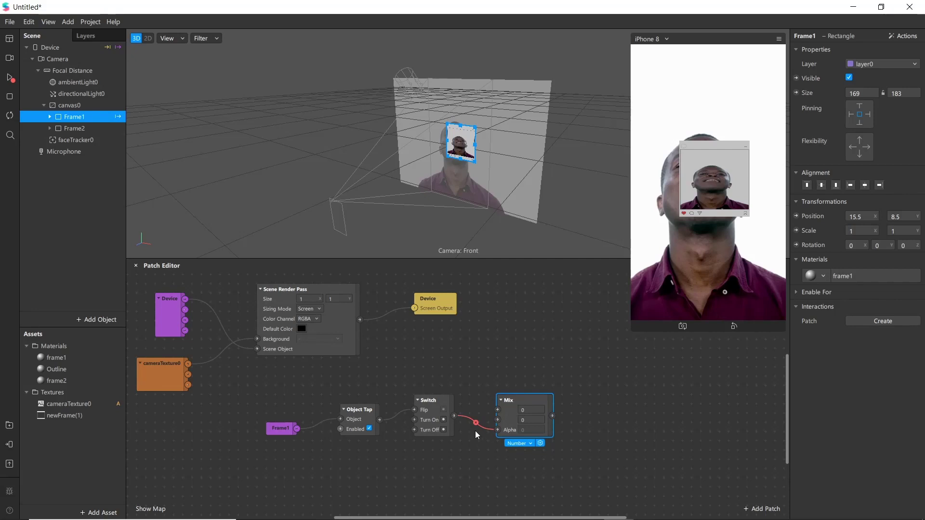
click(557, 420)
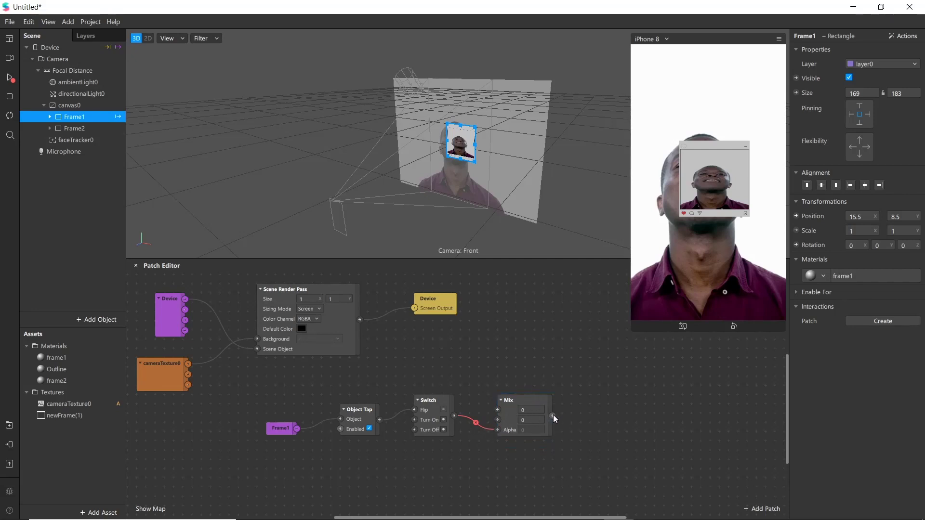
drag(553, 418, 614, 429)
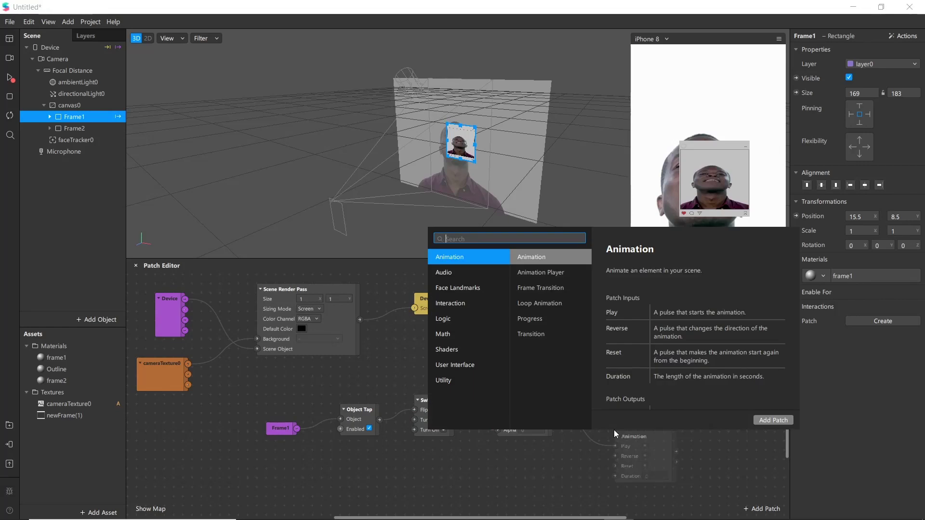
Add a Shader Render Pass patch from the 'shad' search, fed by the Mix output.
text(shad)
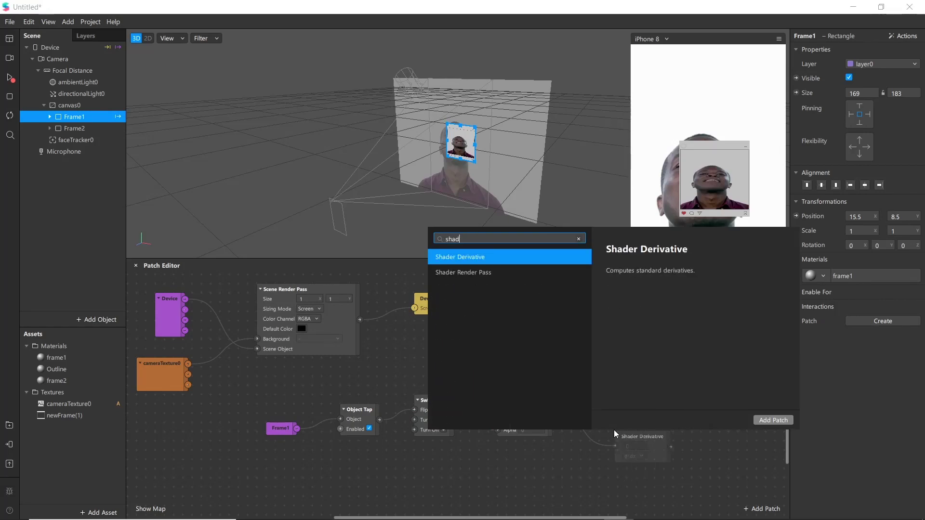
key(Down)
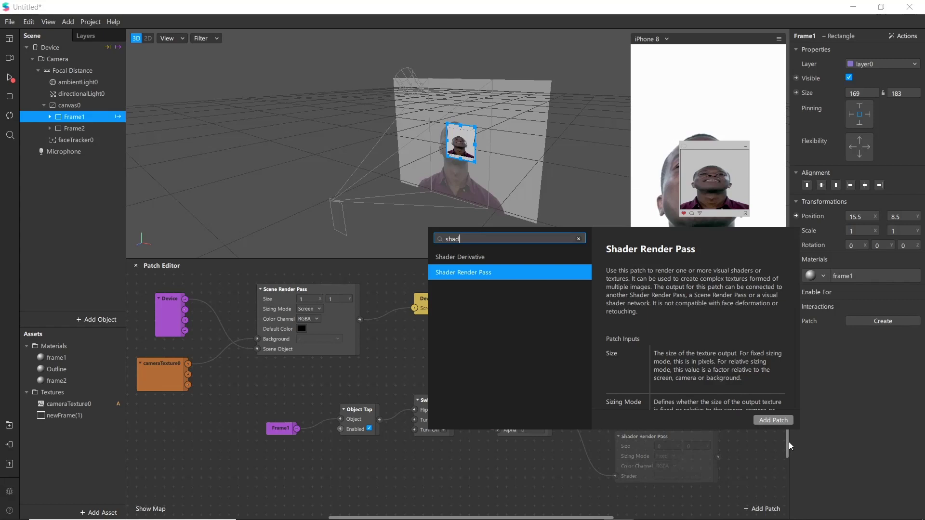
click(777, 421)
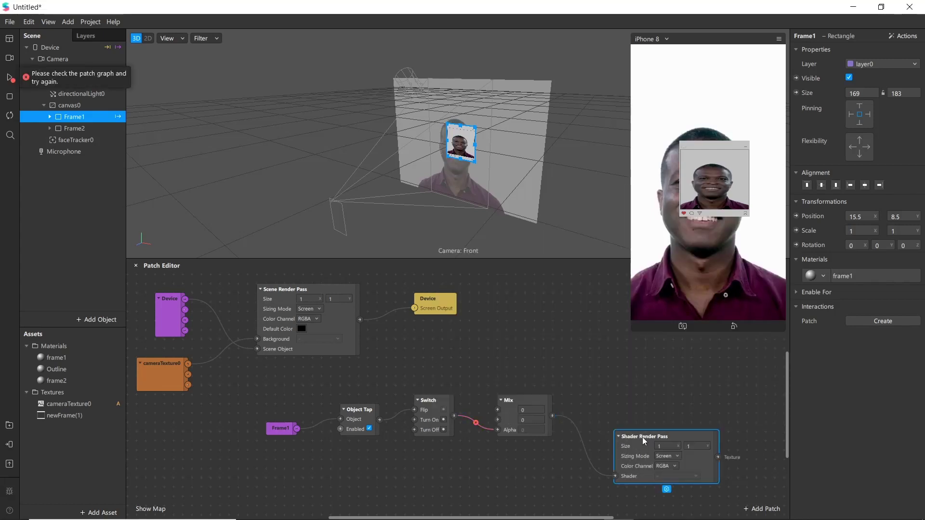
drag(644, 438, 619, 402)
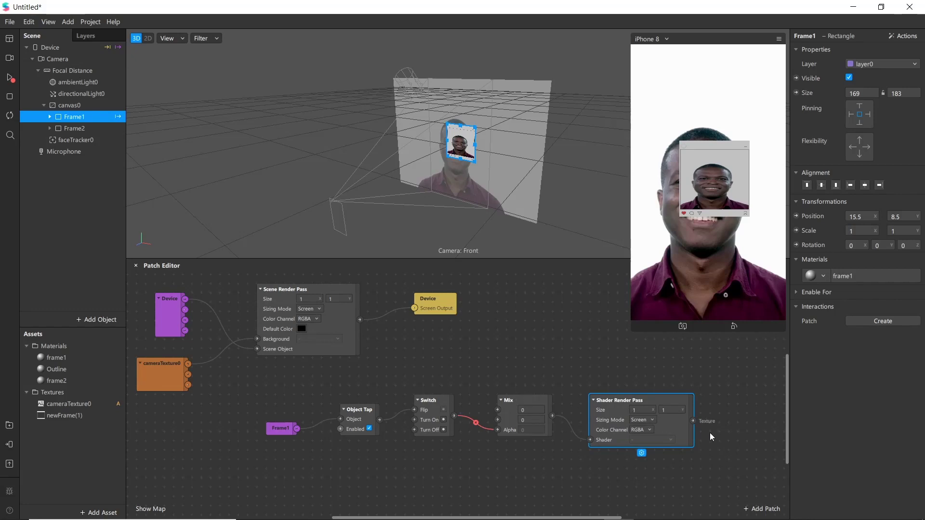
Add a Delay Frame patch after the Shader Render Pass and line up the chain.
double_click(745, 405)
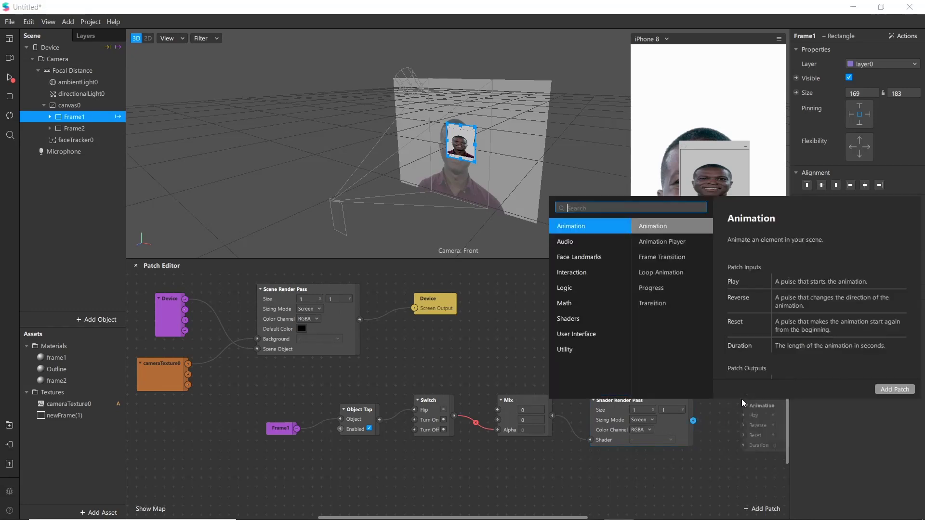
text(dela)
key(Down)
key(Down)
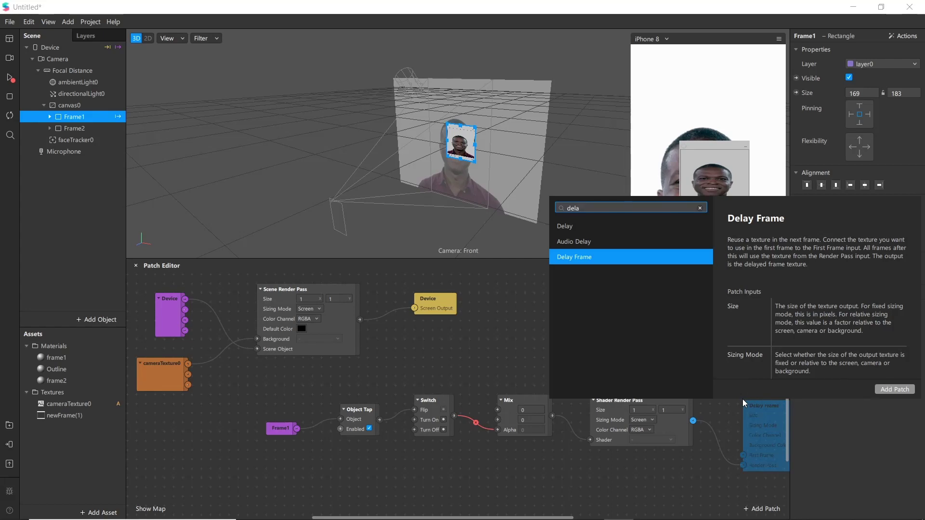
key(Return)
drag(763, 417, 739, 392)
click(630, 403)
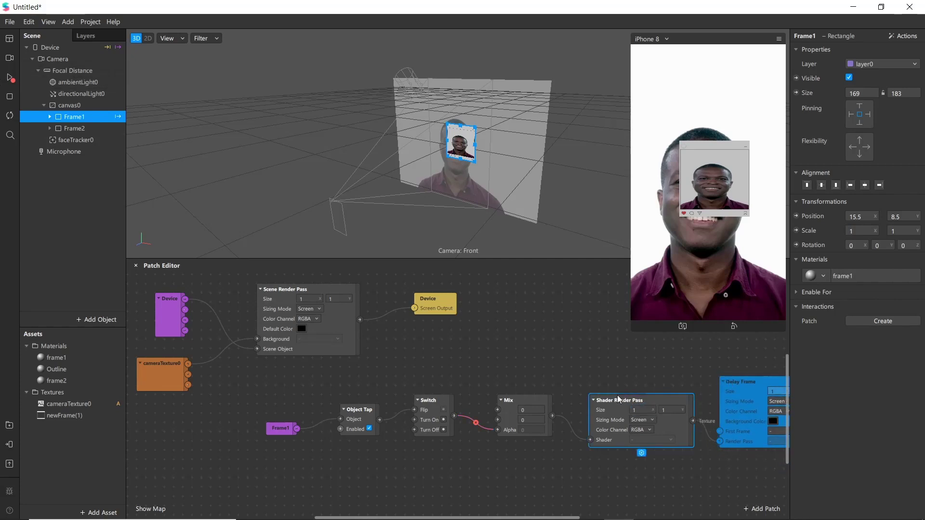
drag(660, 400, 645, 400)
mouse_move(746, 394)
mouse_down()
mouse_move(719, 380)
mouse_move(735, 384)
mouse_up()
scroll(458, 385, right, 3)
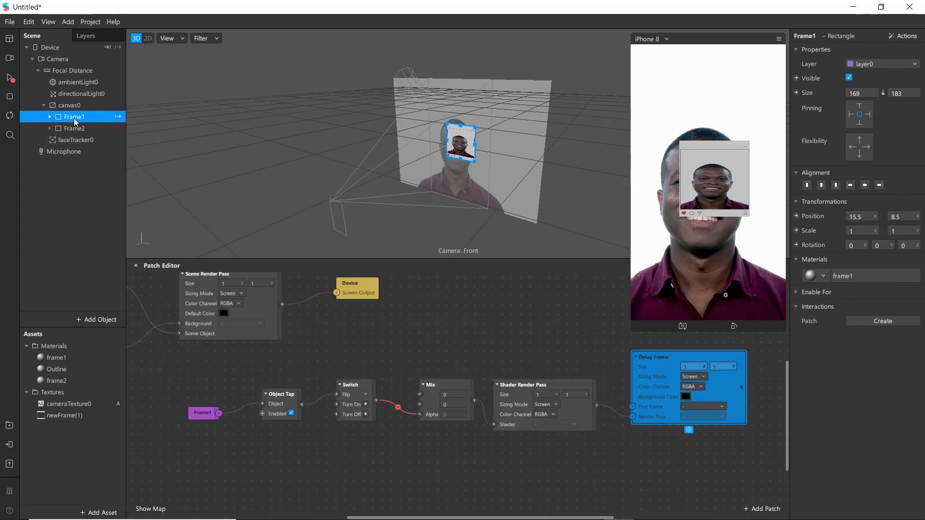
Create frame1's Diffuse Texture patch, feed it via Delay Frame, with cameraTexture0 into First Frame.
click(63, 359)
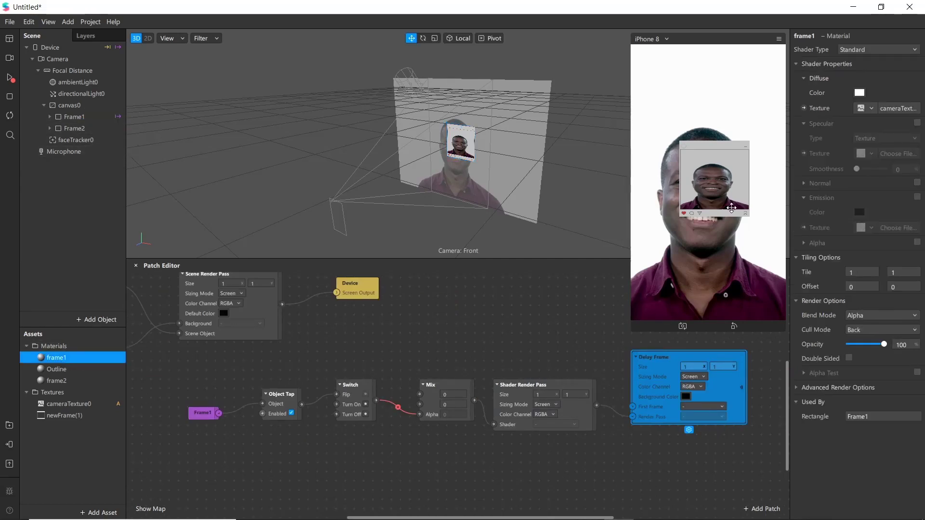
click(803, 109)
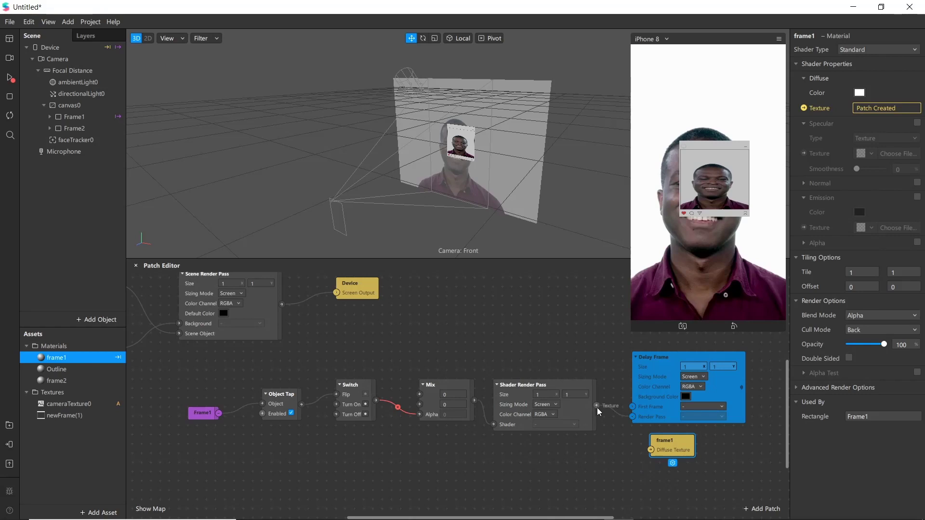
click(609, 424)
drag(613, 422, 650, 450)
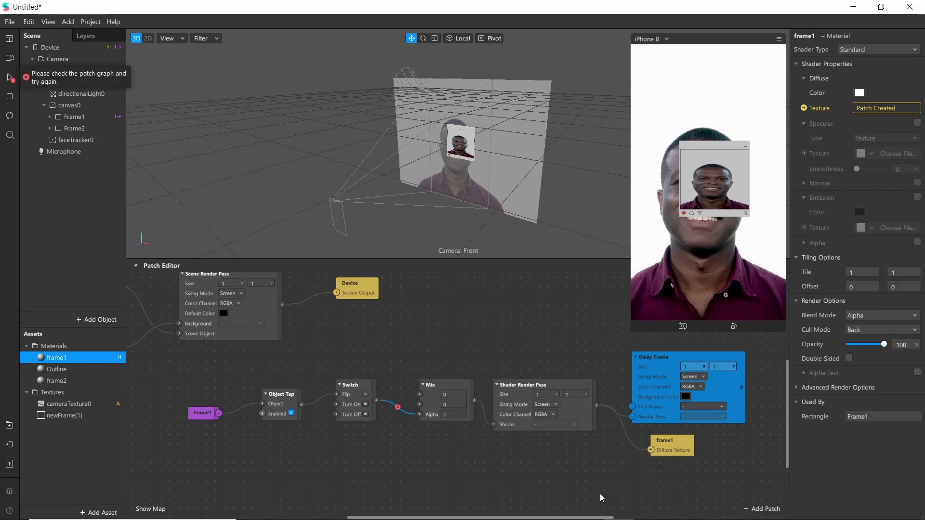
drag(596, 516, 532, 517)
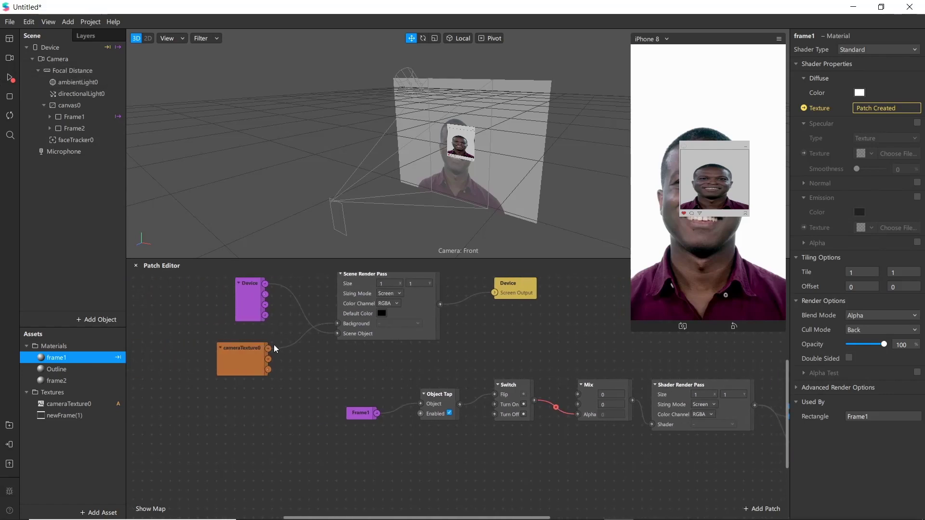
drag(267, 349, 742, 407)
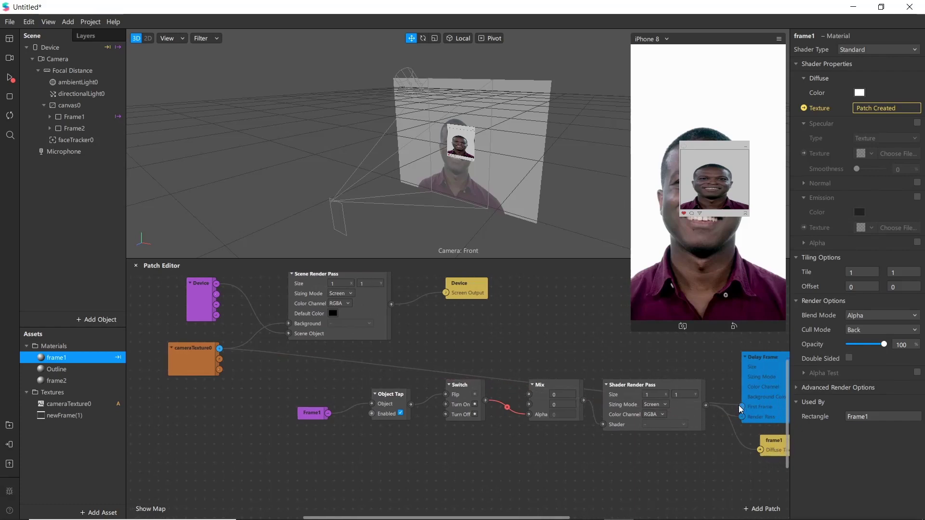
click(740, 405)
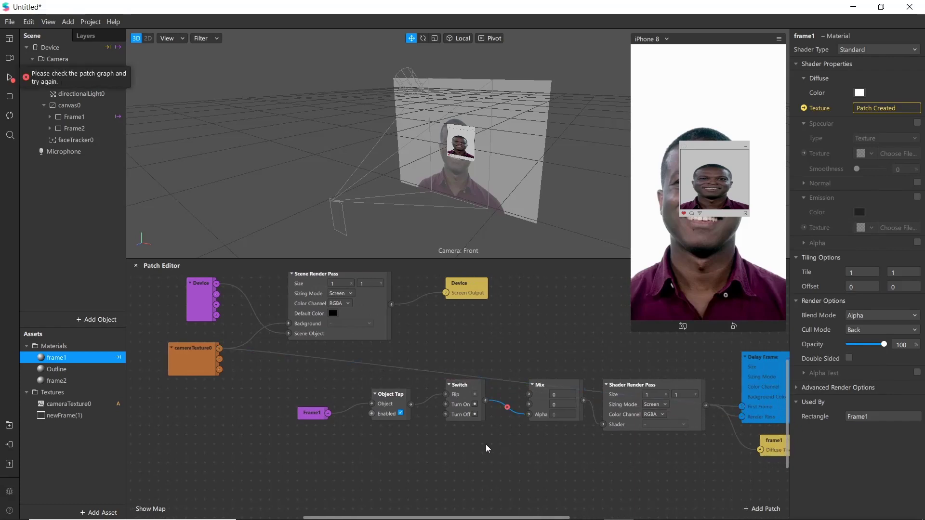
scroll(343, 435, up, 2)
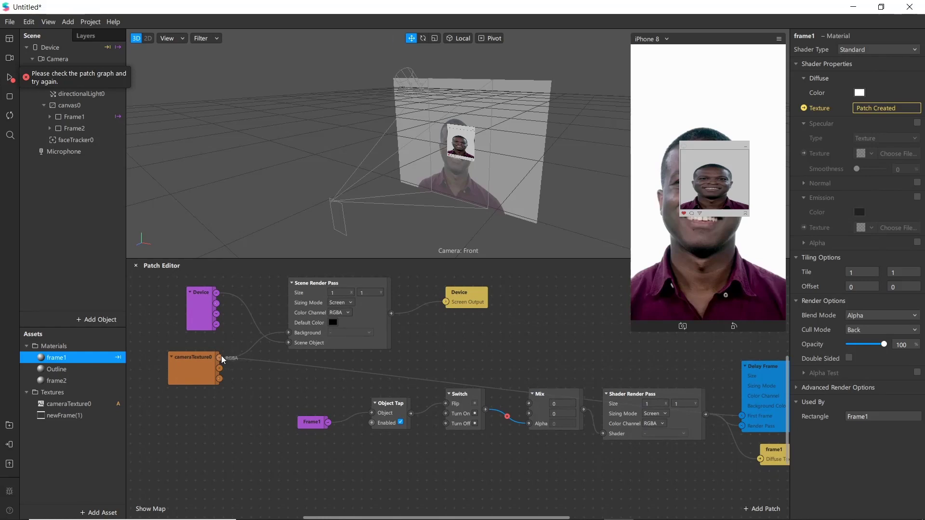
Add a Sender patch below cameraTexture0.
right_click(288, 372)
text(sen)
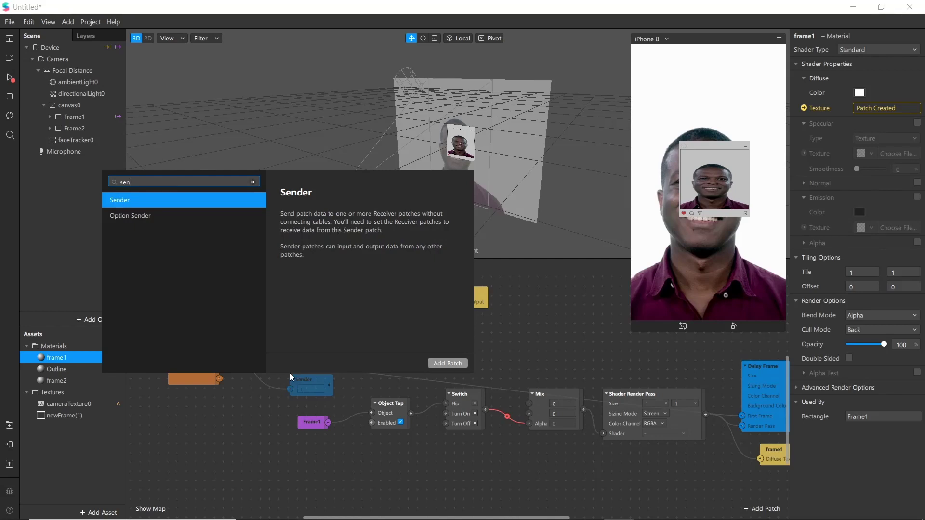
key(Return)
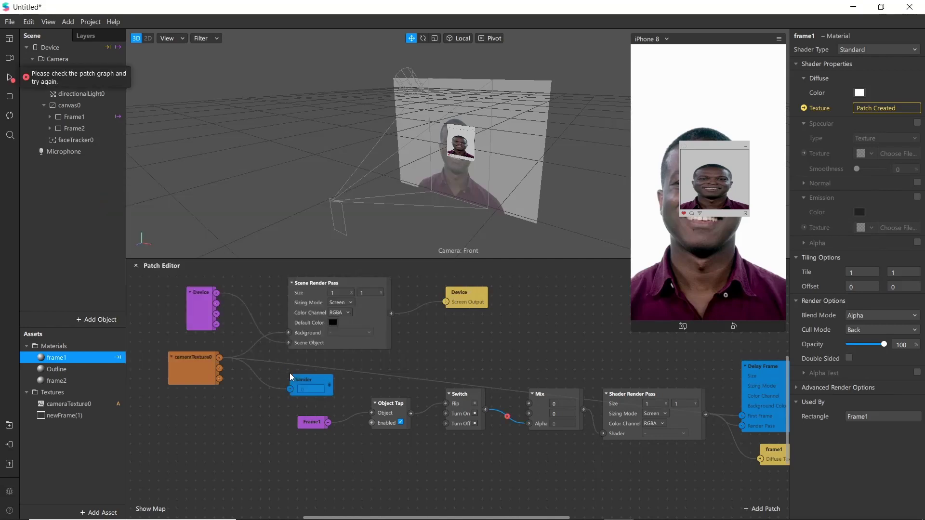
drag(308, 383, 305, 365)
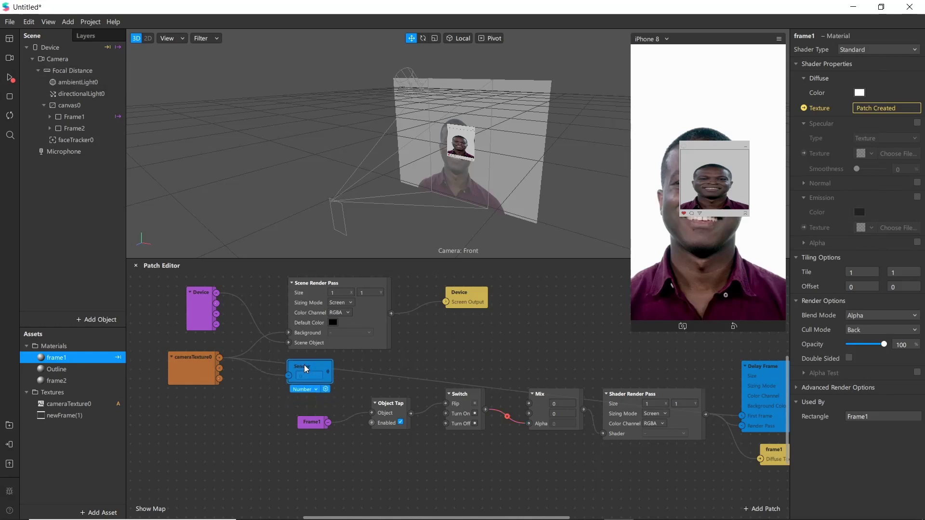
click(231, 477)
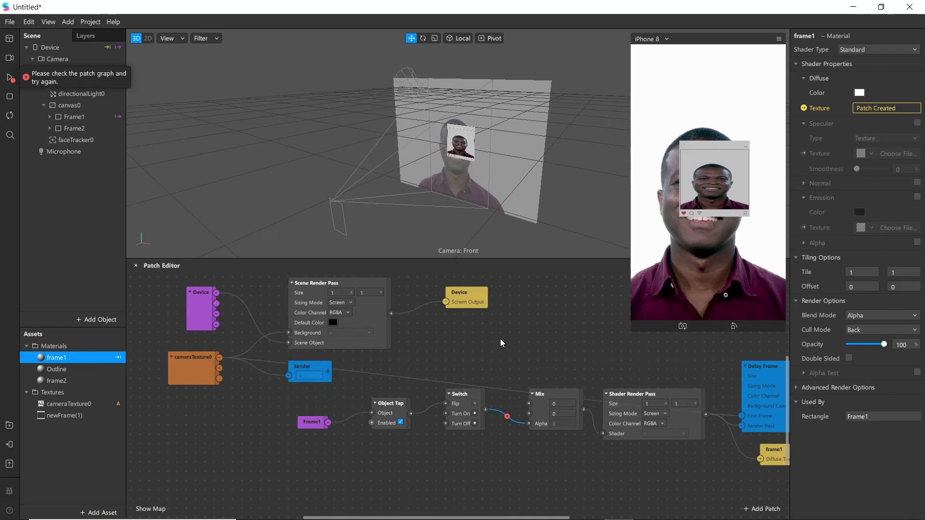
Add a Receiver patch and place it above the Mix patch.
double_click(495, 342)
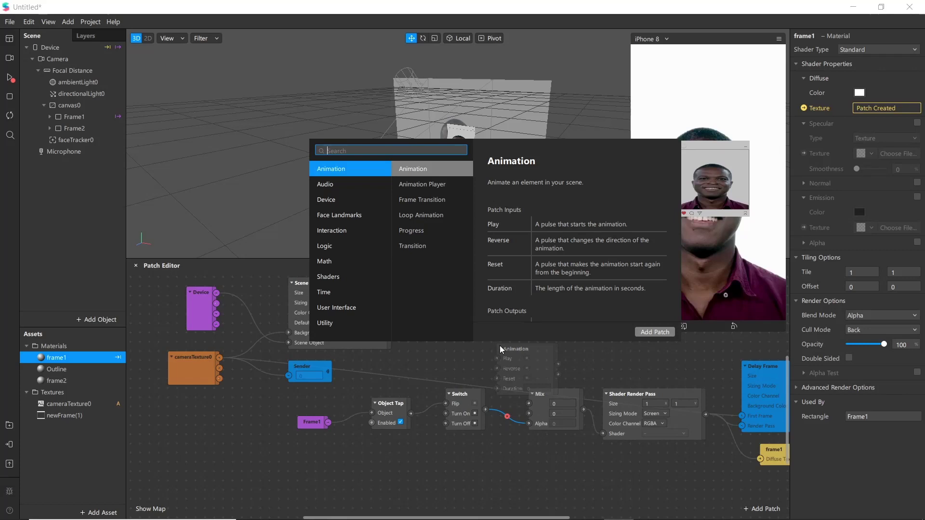
text(rec)
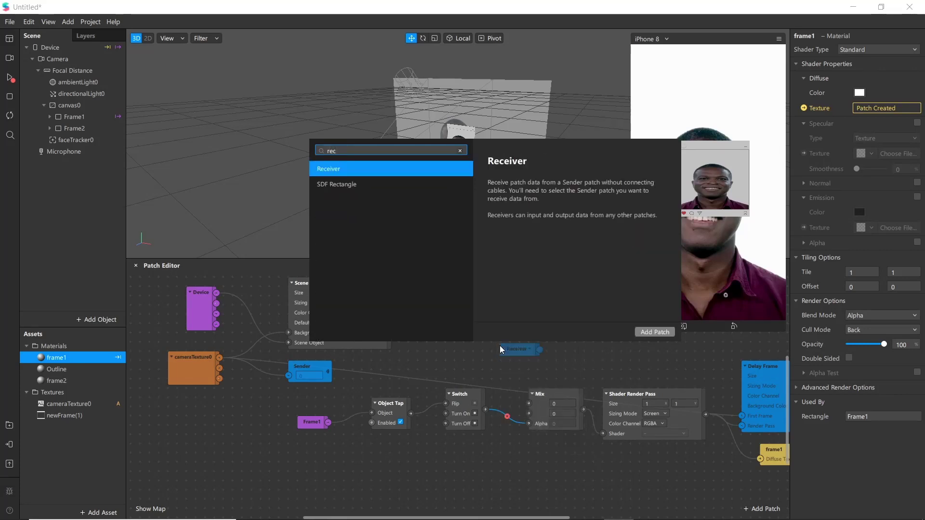
key(Return)
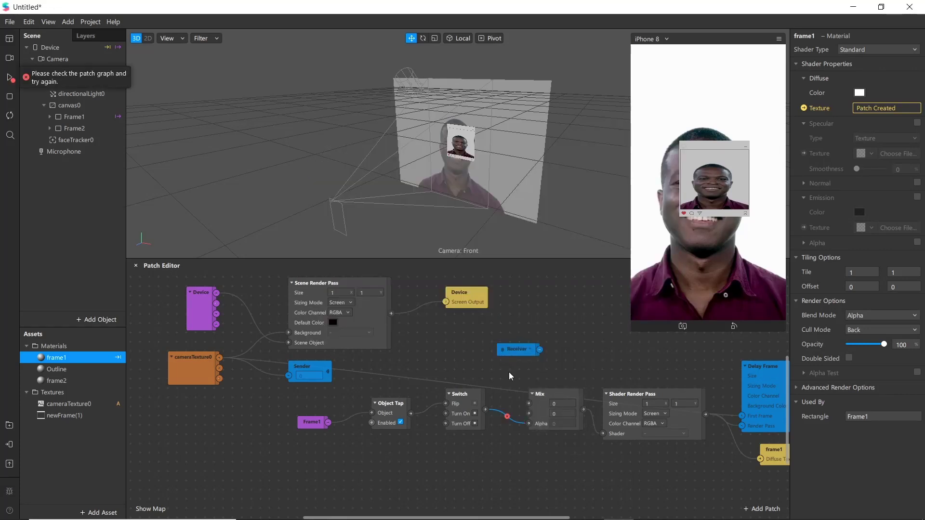
drag(507, 353, 475, 356)
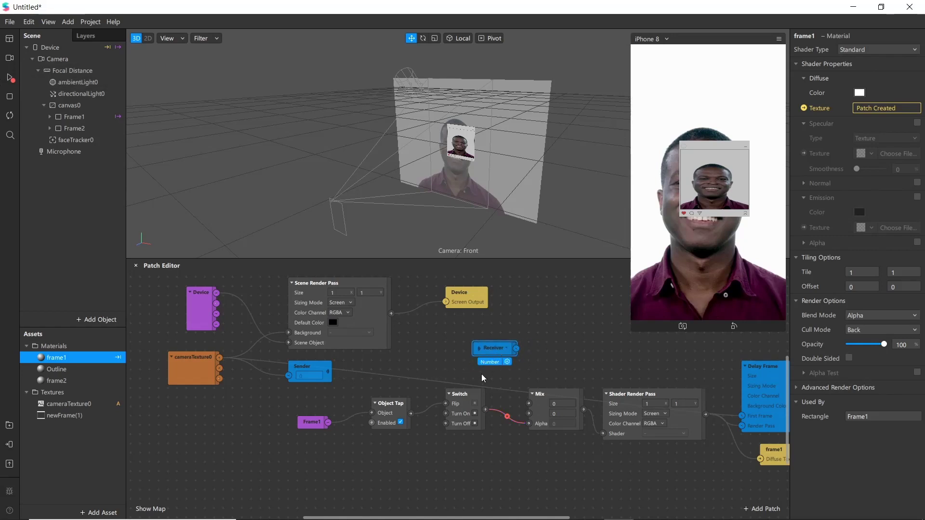
drag(481, 349, 473, 352)
Set the Sender type to Texture and have the Receiver read it into Mix.
right_click(475, 349)
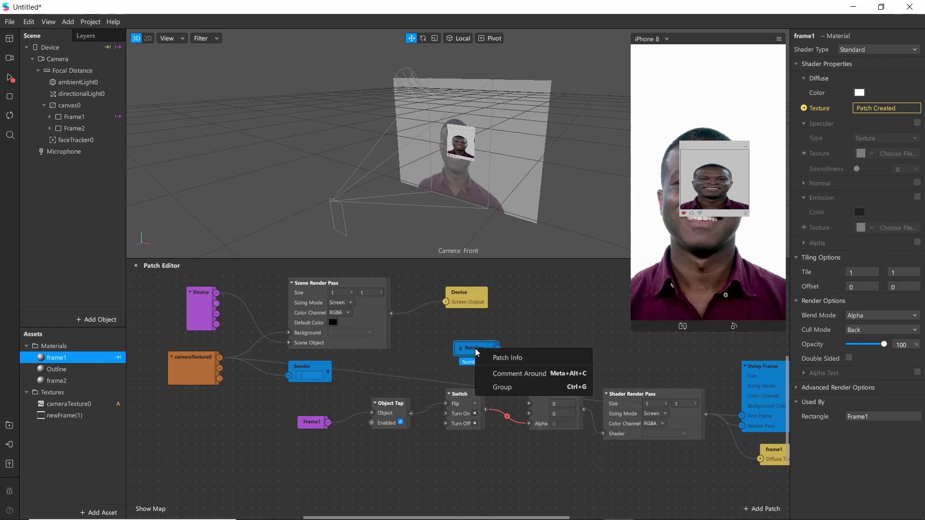
click(478, 361)
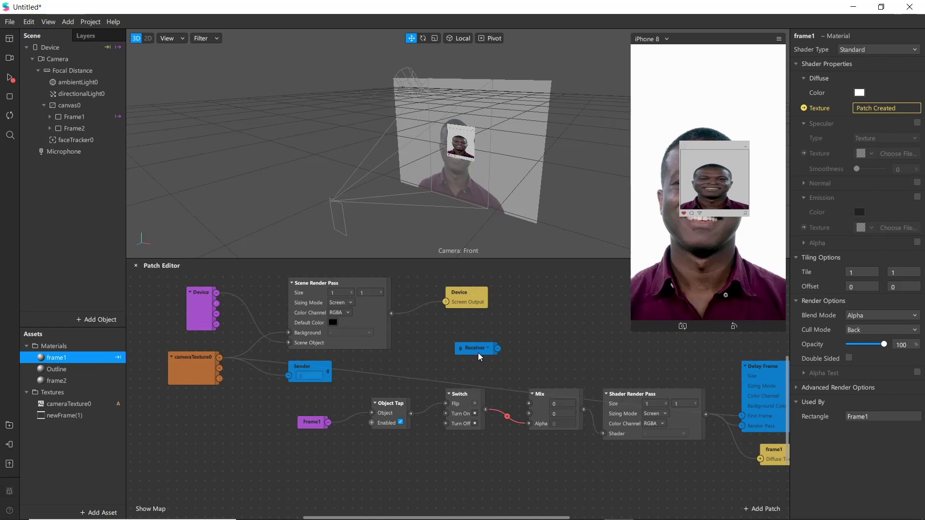
click(315, 367)
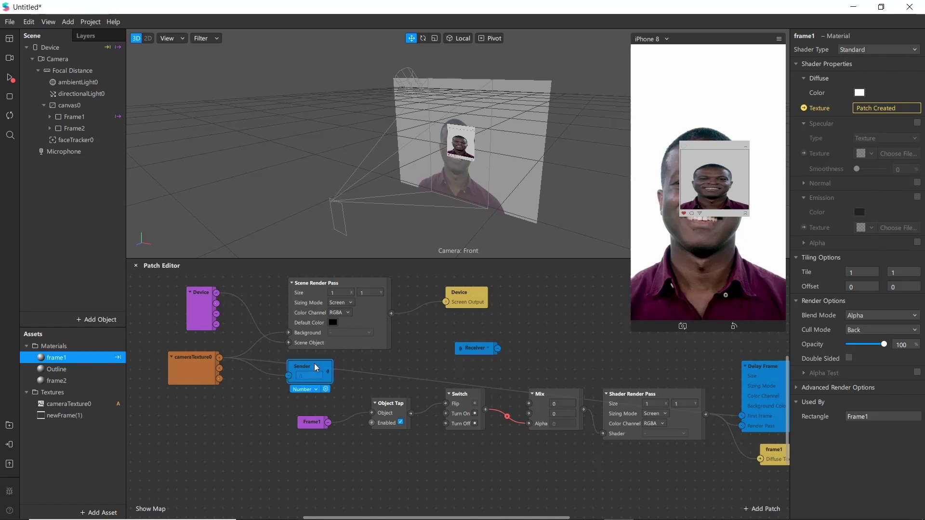
click(311, 390)
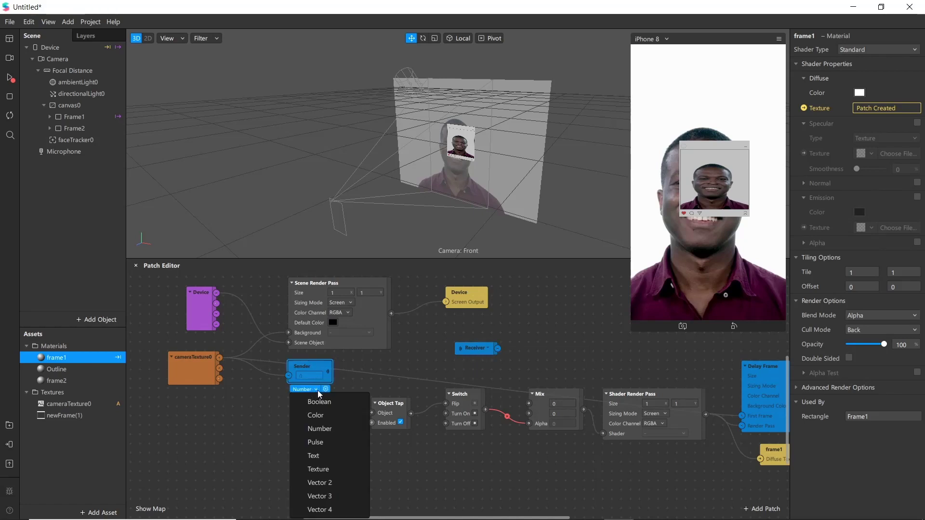
click(316, 470)
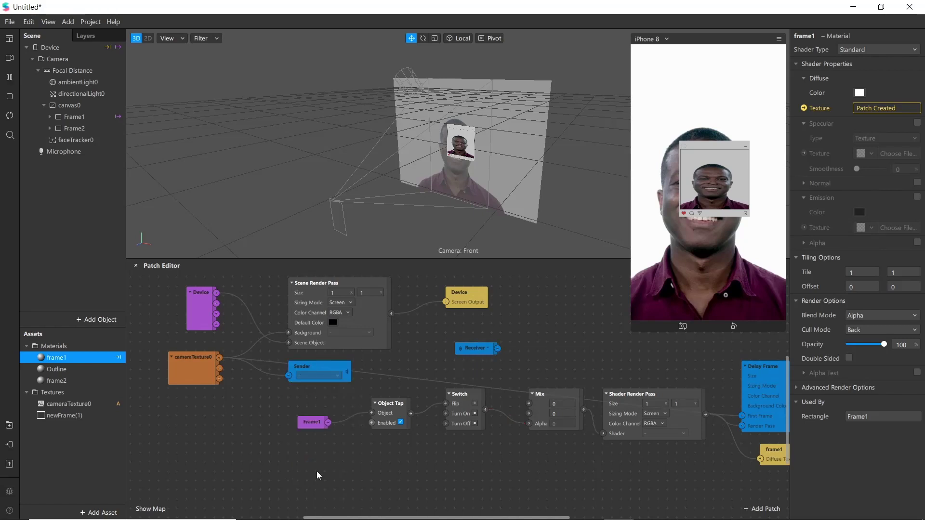
click(487, 346)
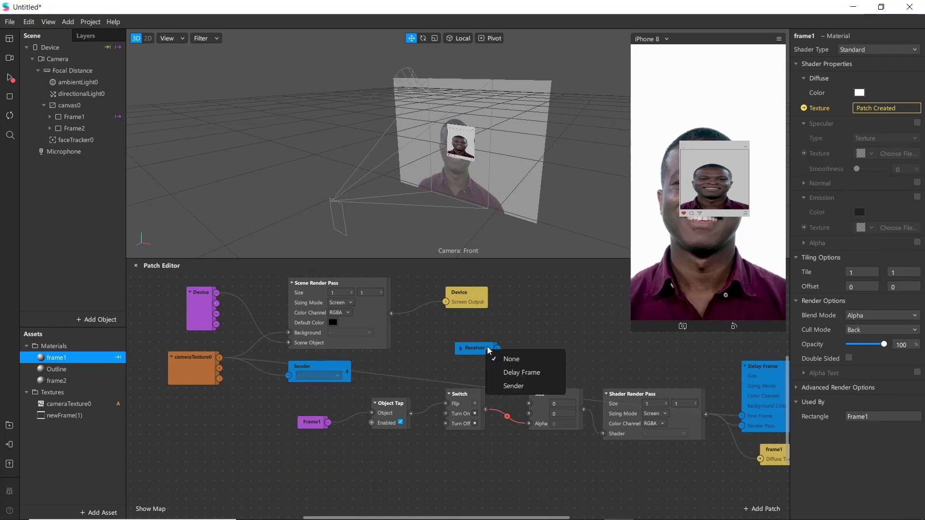
click(510, 386)
drag(494, 348, 524, 383)
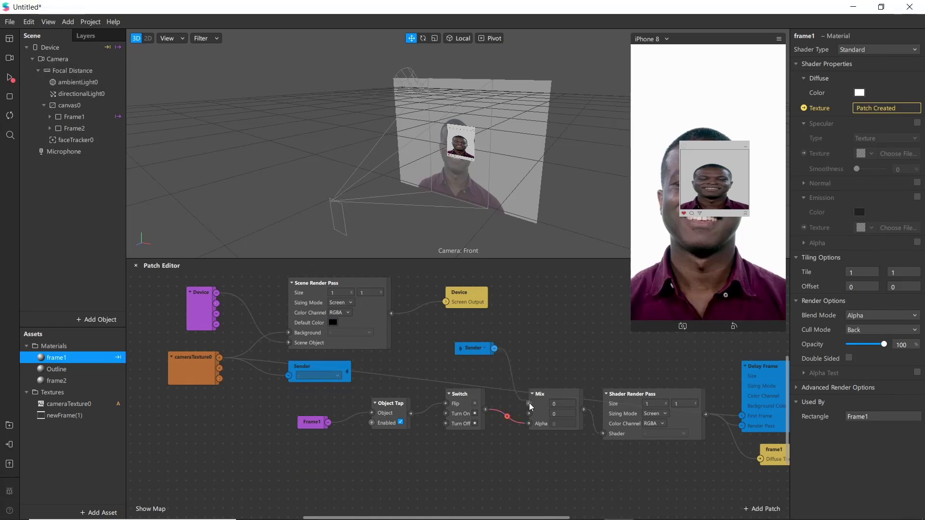
Add a second Receiver listening to Delay Frame and place it near Mix.
right_click(524, 316)
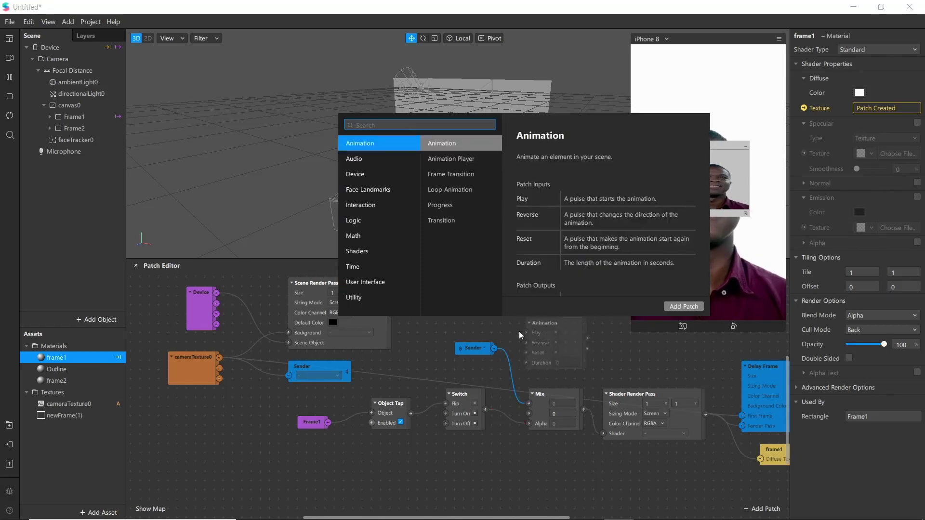
text(re)
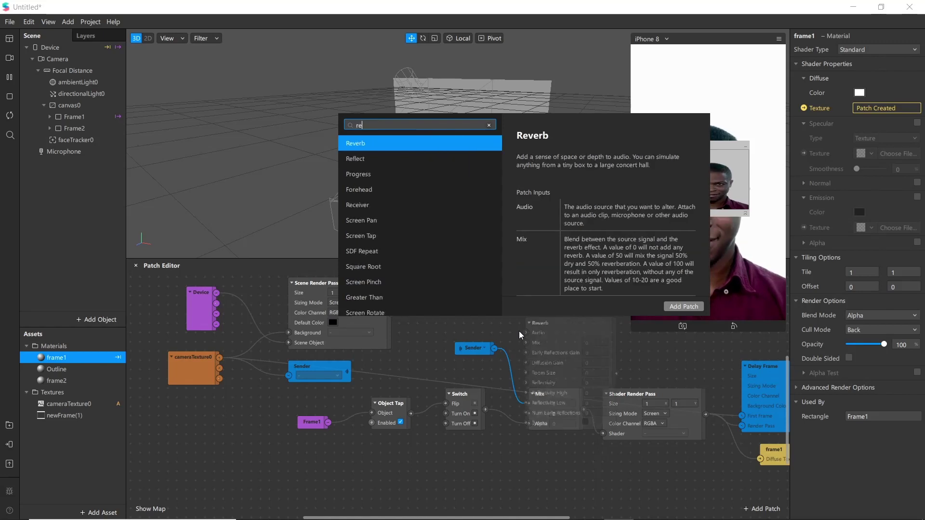
text(ci)
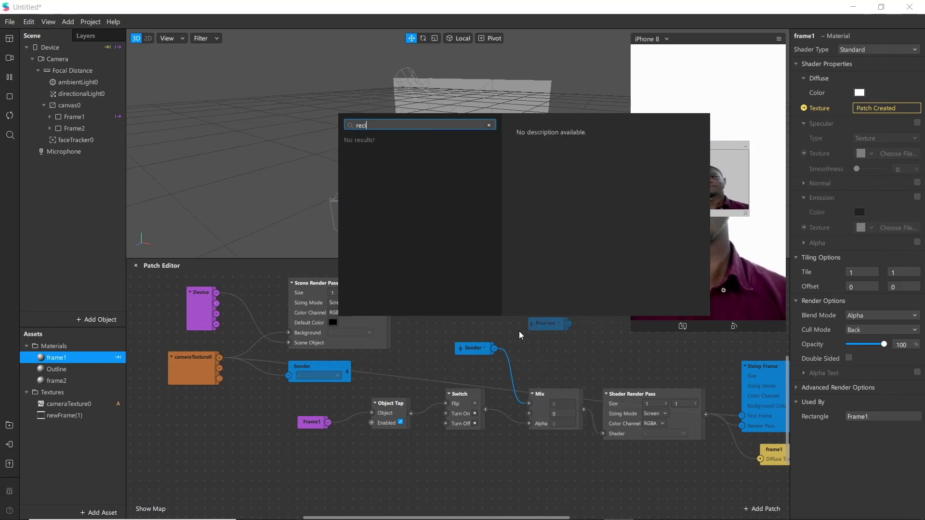
key(BackSpace)
key(Return)
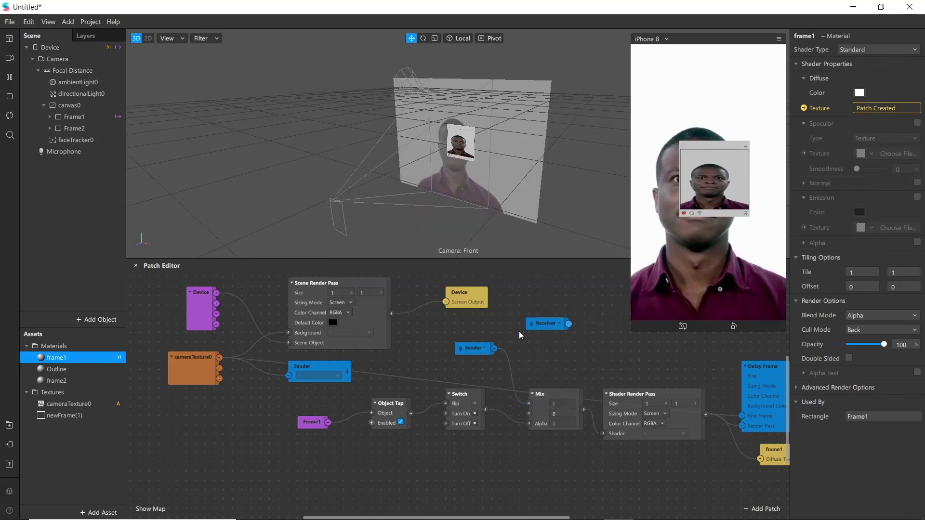
click(559, 322)
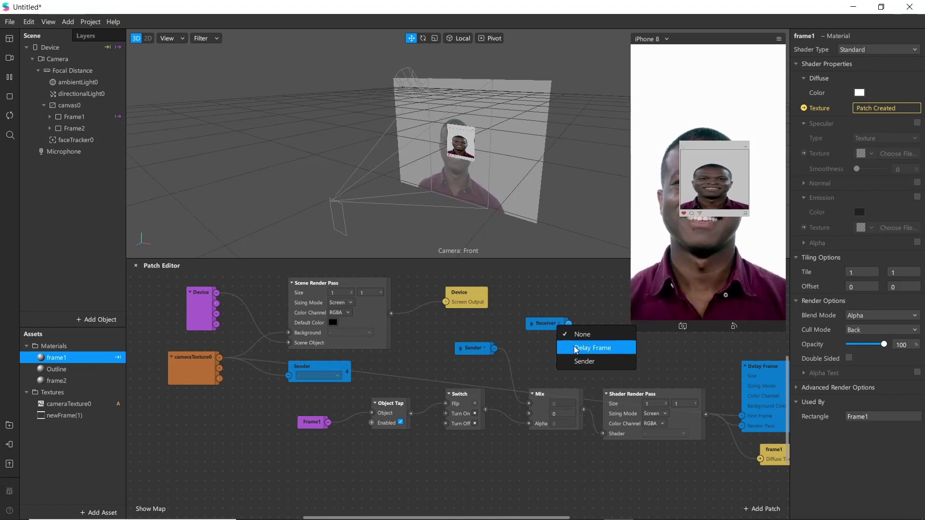
click(574, 347)
drag(551, 331, 527, 413)
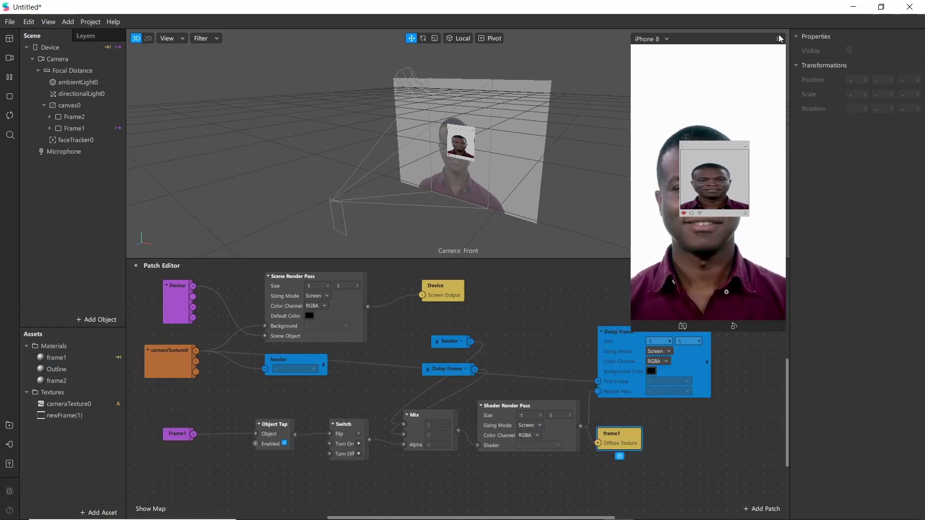
Turn on Simulate Touch in the preview and select faceTracker0 in the Scene panel.
click(780, 39)
click(791, 56)
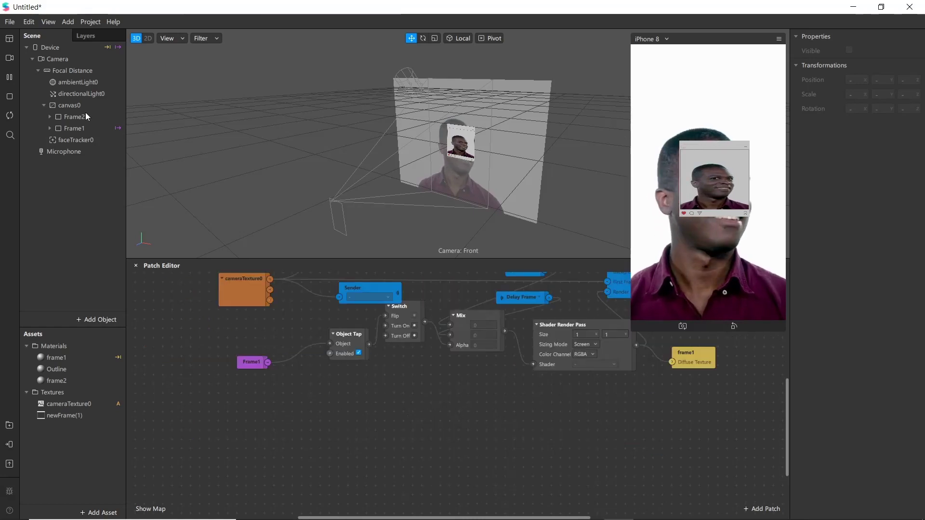
click(106, 140)
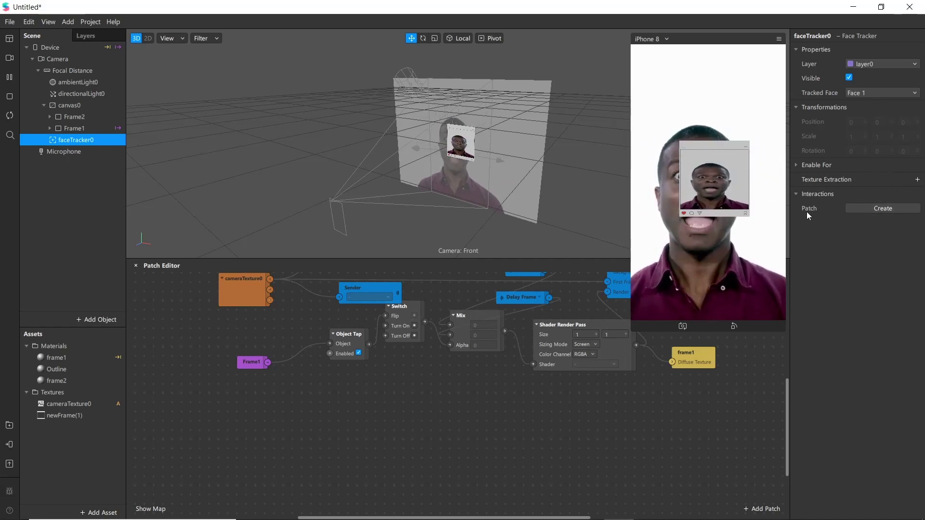
Create Head Rotation patches for faceTracker0 and arrange them with Face Finder and Face Select.
click(881, 209)
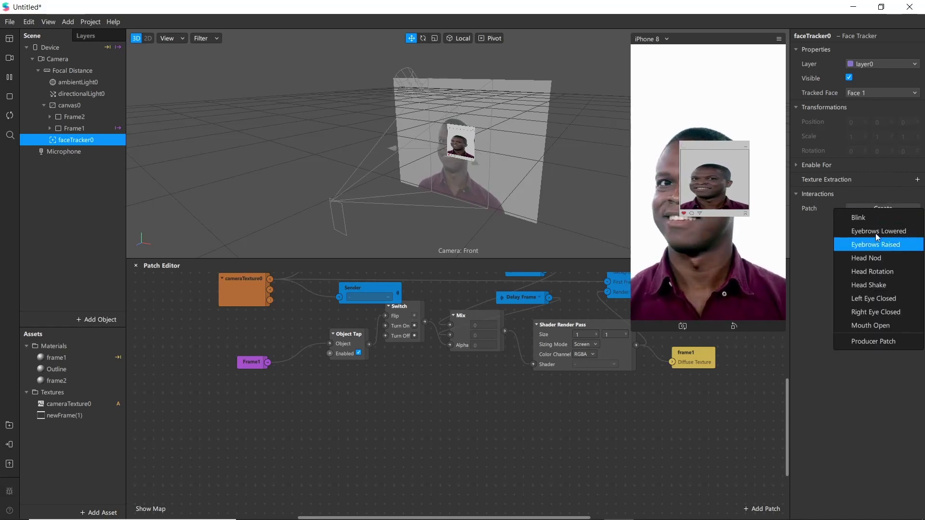
click(878, 271)
drag(464, 385, 467, 420)
drag(381, 390, 373, 414)
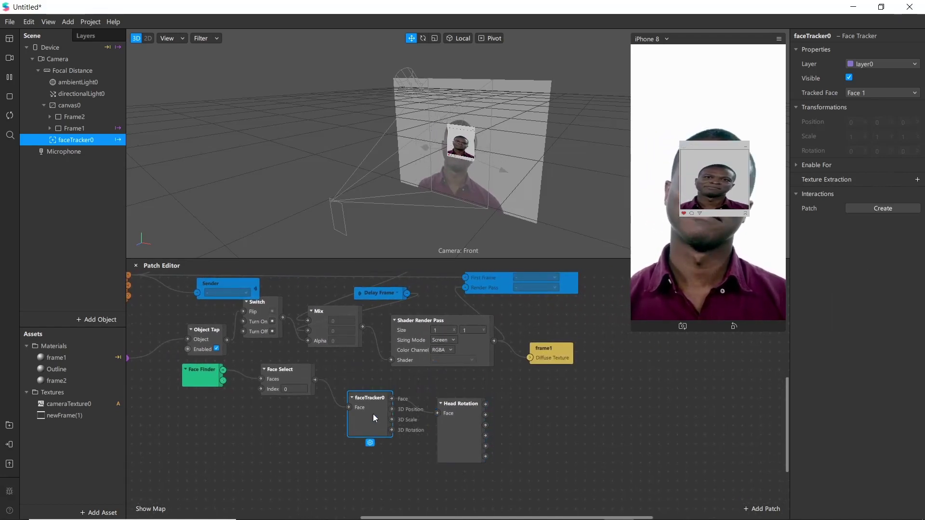
click(273, 390)
drag(273, 391, 265, 417)
drag(205, 381, 173, 406)
Add an Animation patch driven from Head Rotation's Turned Left output through a Pulse.
drag(485, 405, 537, 430)
click(485, 405)
key(Escape)
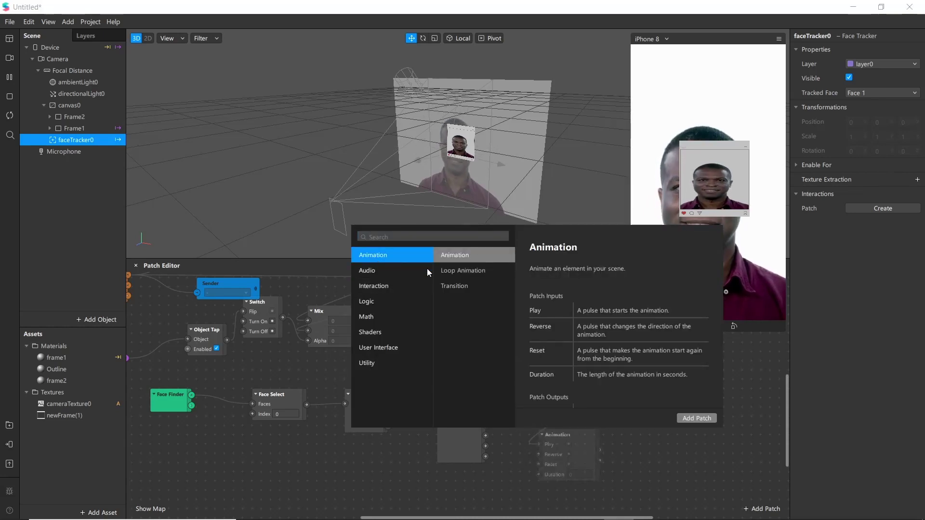
click(696, 418)
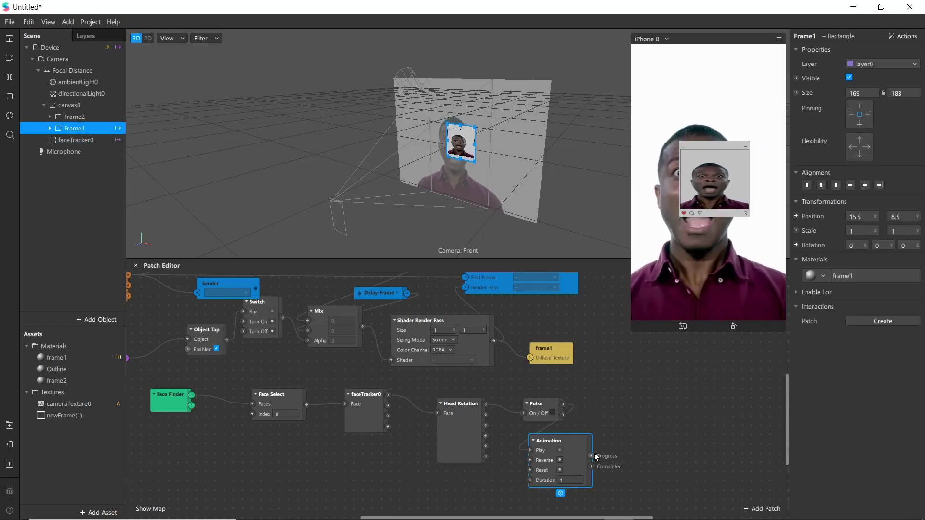
Add a Transition patch after the Animation output and set it to Vector 2 values.
drag(594, 453, 649, 449)
text(tra)
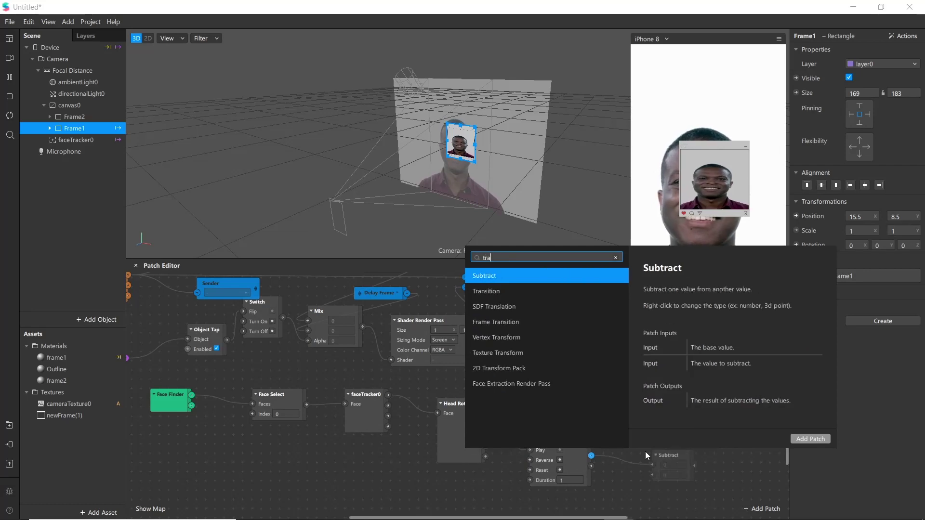
key(Down)
key(Return)
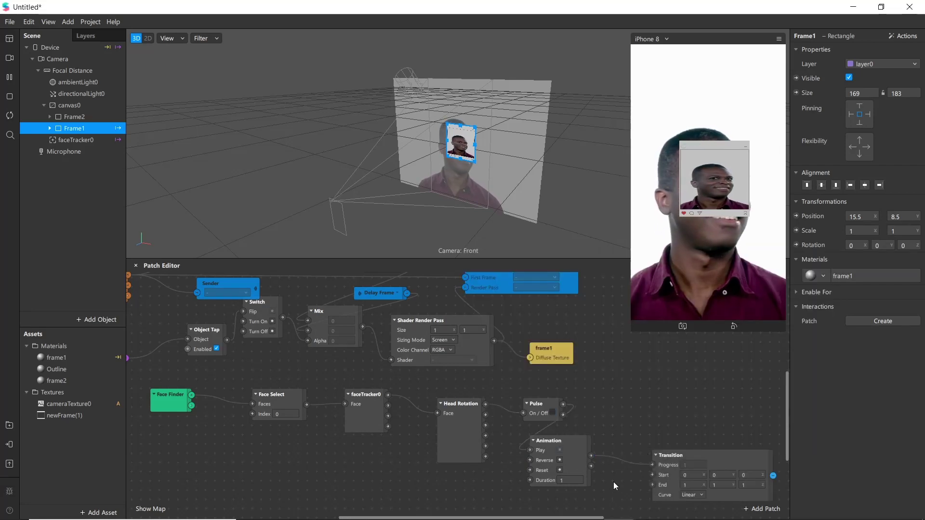
drag(677, 450, 679, 450)
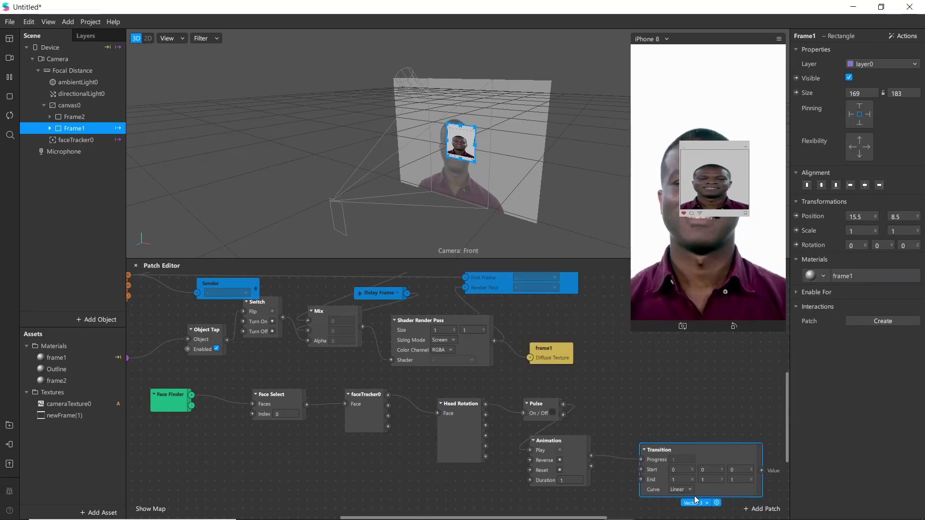
click(704, 503)
click(700, 484)
drag(695, 452, 668, 442)
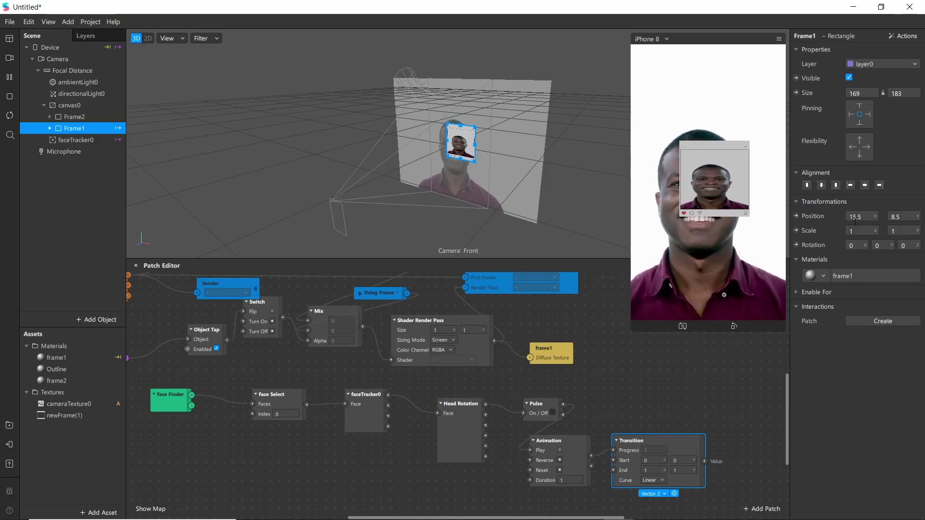
Set the Transition Start to 15.5, 8.5.
click(656, 460)
text(15)
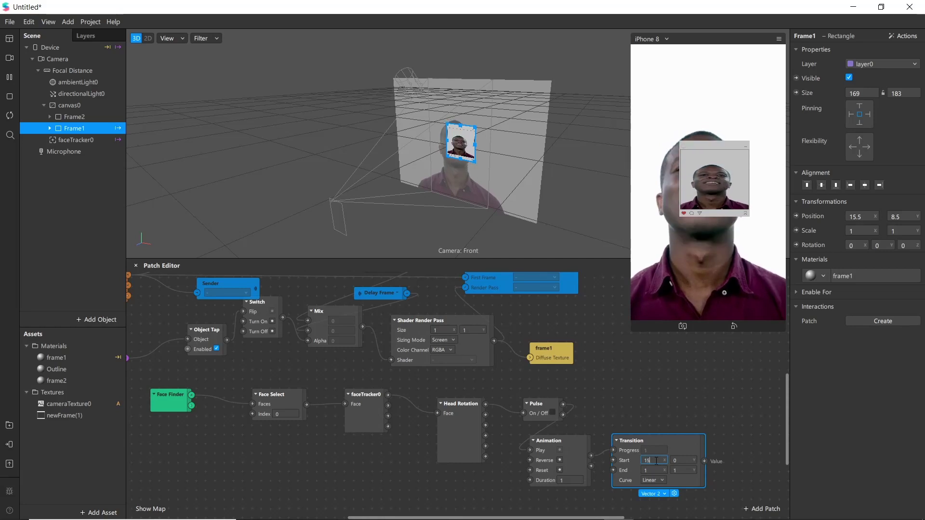
text(.5)
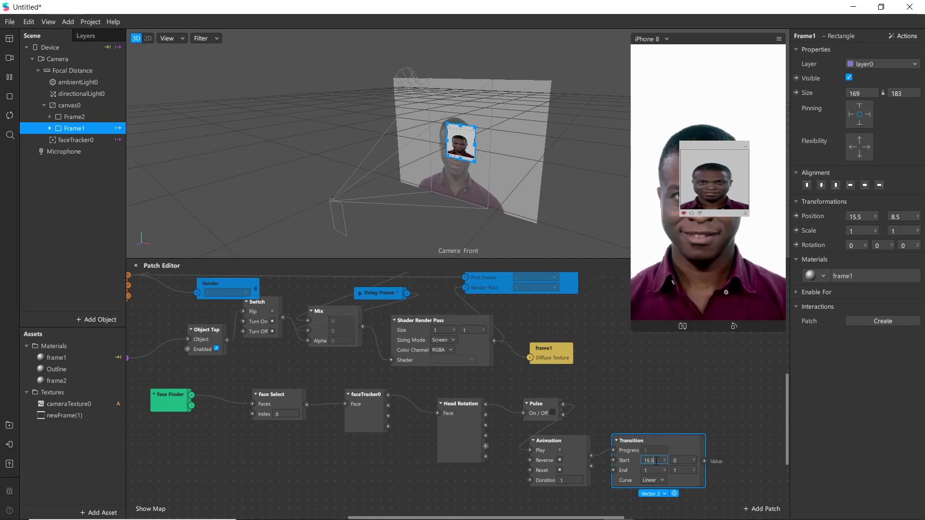
click(689, 460)
text(8)
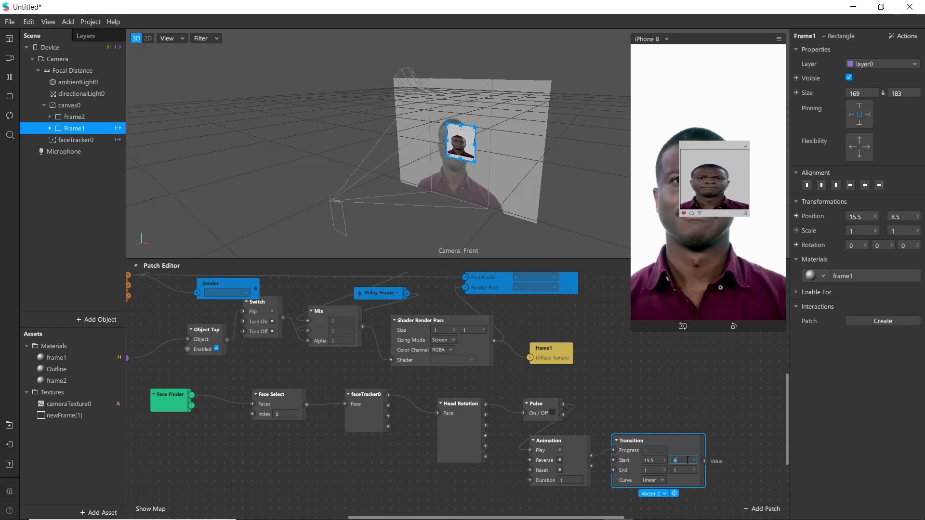
text(.5)
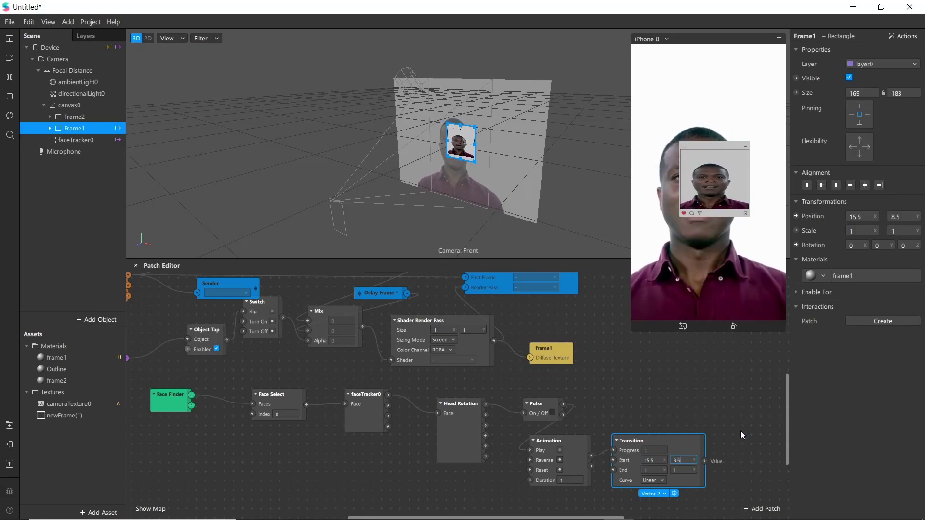
click(742, 435)
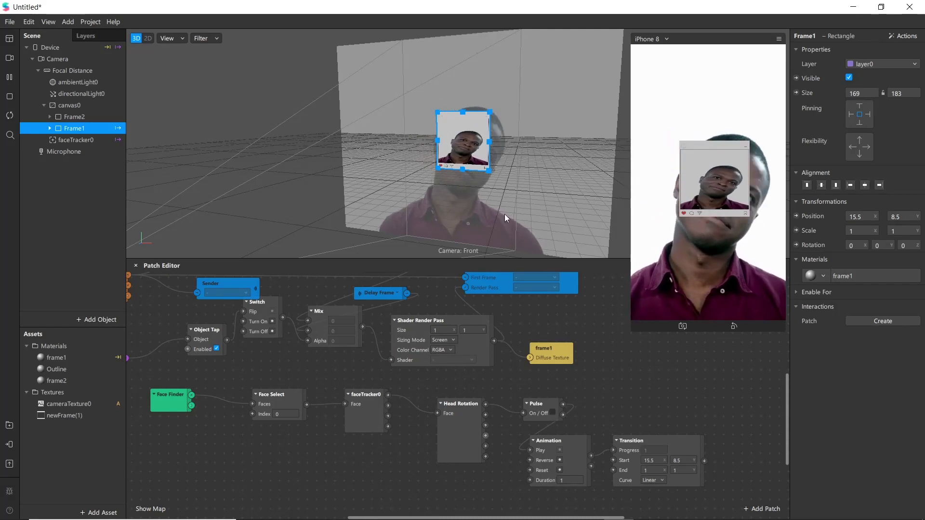
Copy Frame1's lower-left position -96.5, -223.5 into Transition End, then move Frame1 back.
drag(469, 138, 437, 207)
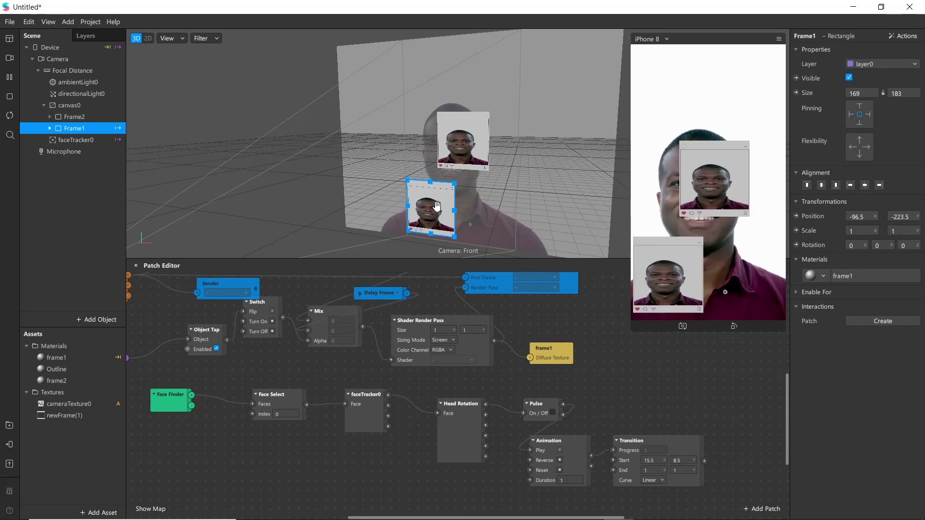
click(856, 216)
key(ctrl+c)
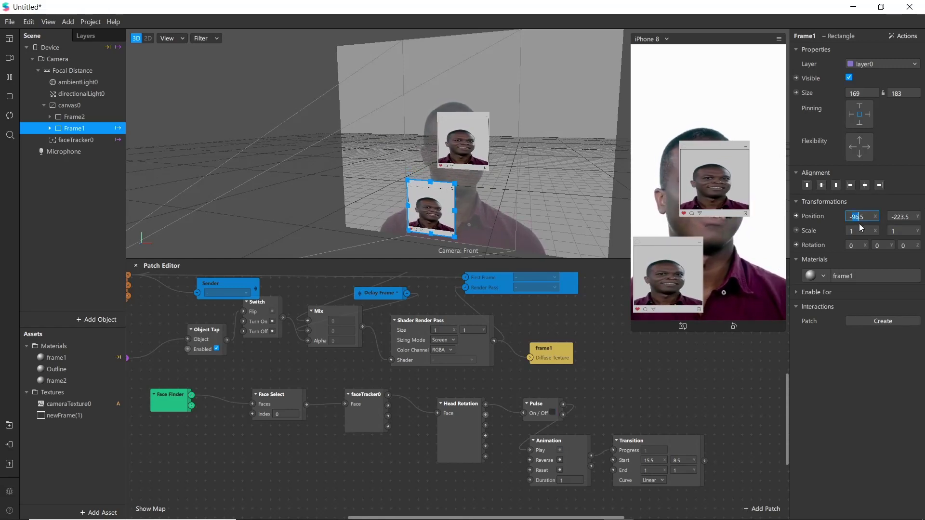
click(649, 470)
key(ctrl+v)
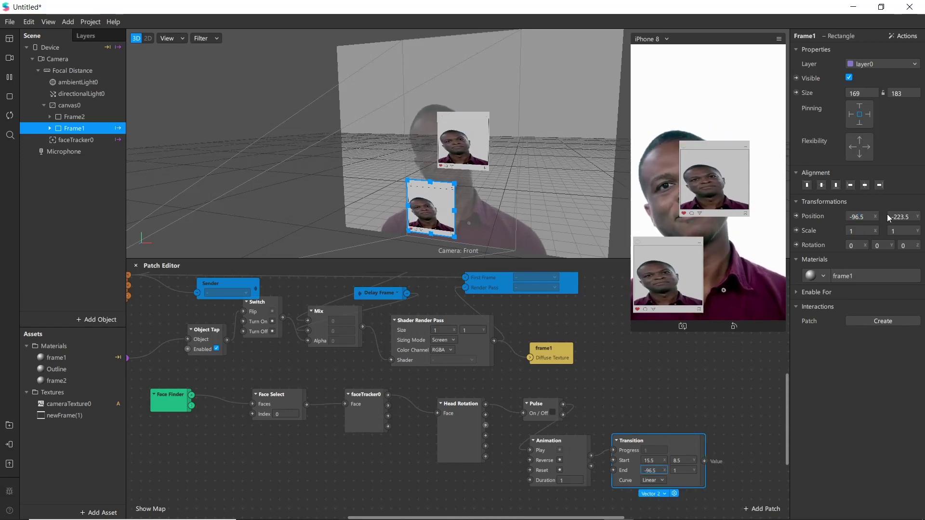
click(902, 218)
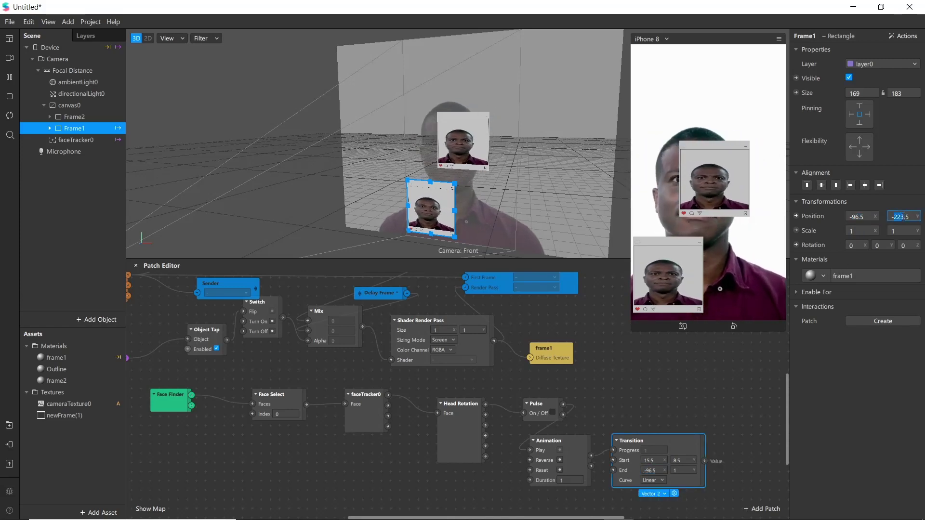
key(ctrl+c)
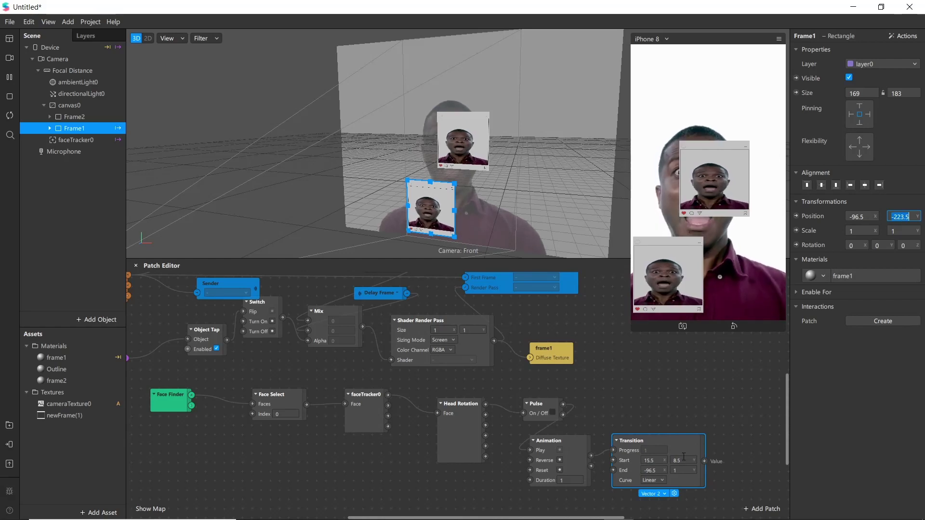
click(684, 468)
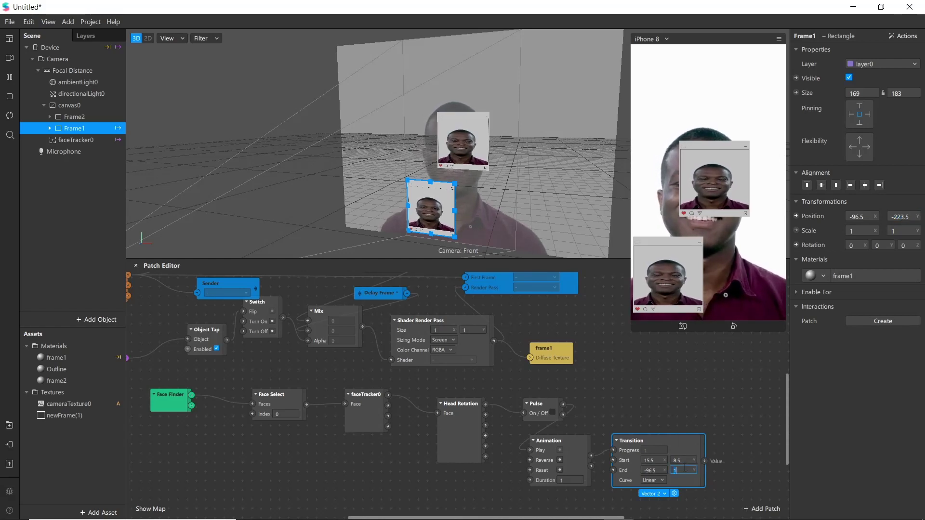
drag(426, 199, 458, 140)
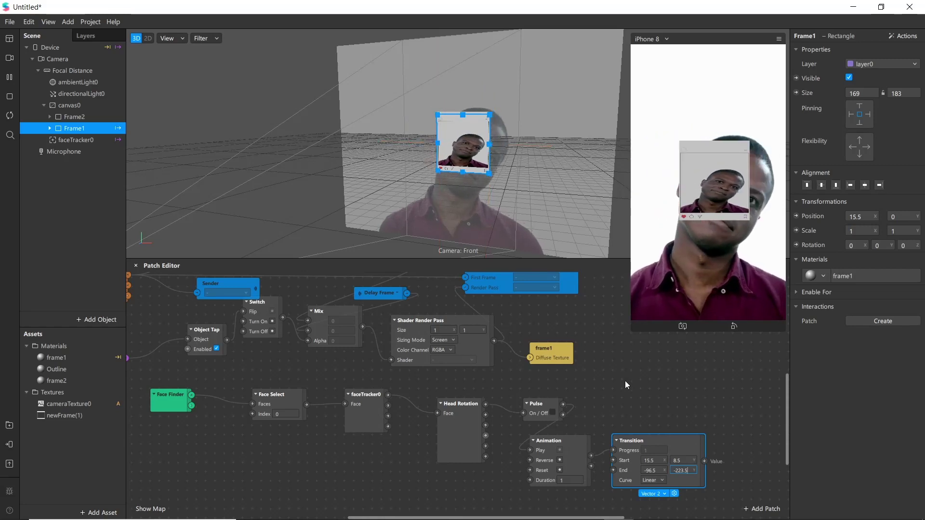
Wire the Transition into a new Frame1 2D Position patch and Leaned Left into the Pulse.
click(796, 216)
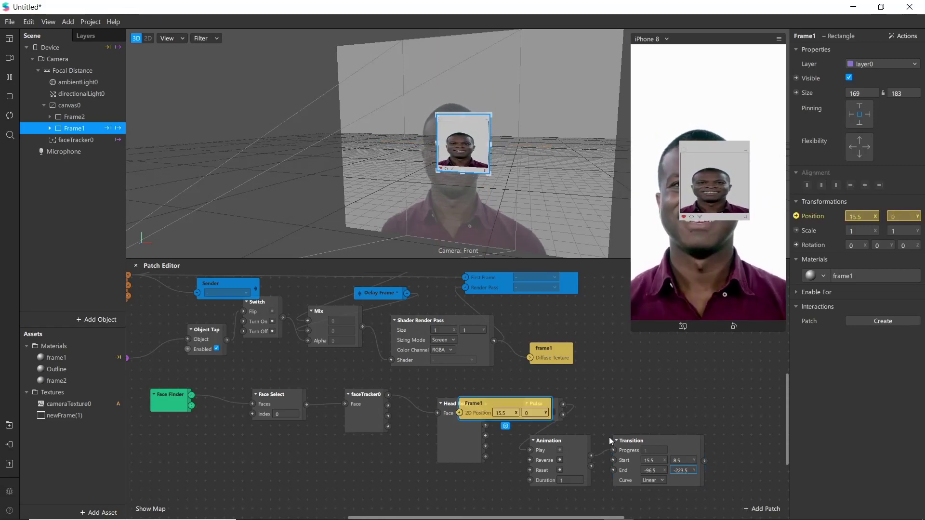
drag(542, 410, 740, 385)
drag(705, 461, 697, 394)
drag(631, 440, 612, 366)
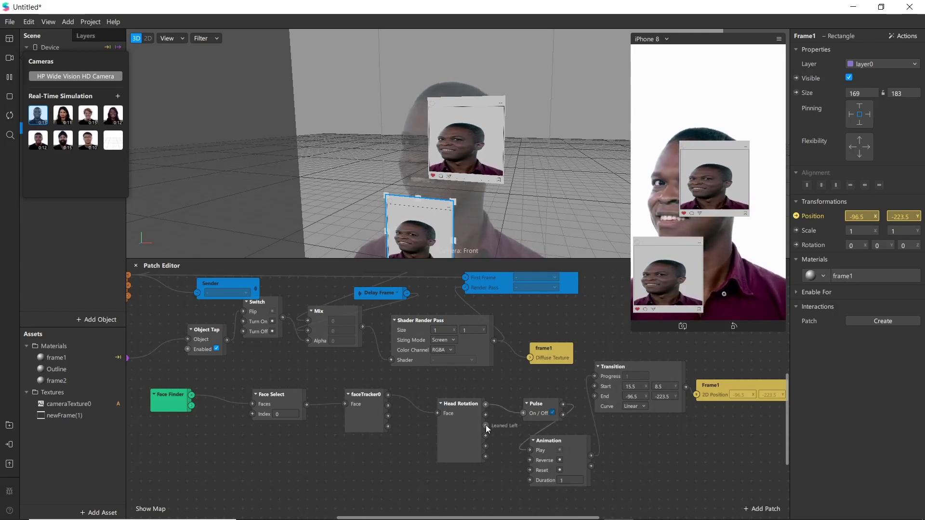
drag(485, 426, 522, 414)
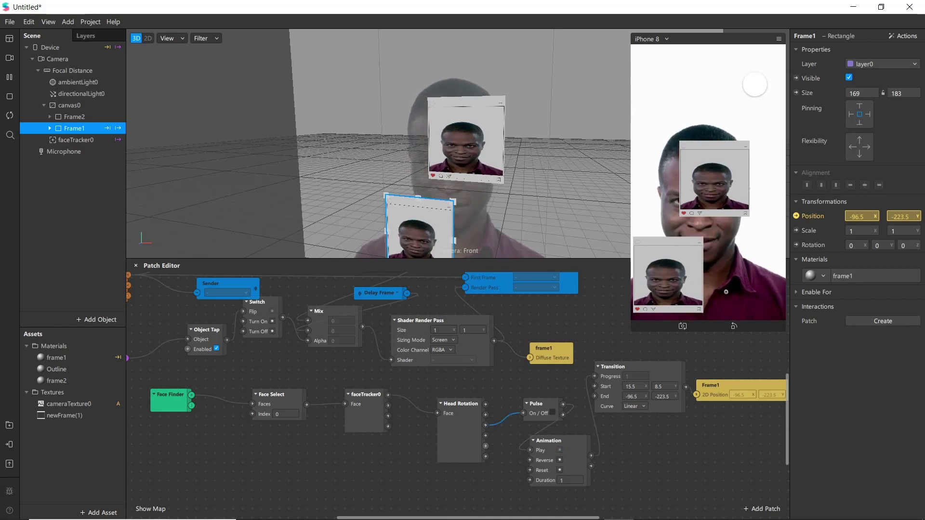
click(778, 39)
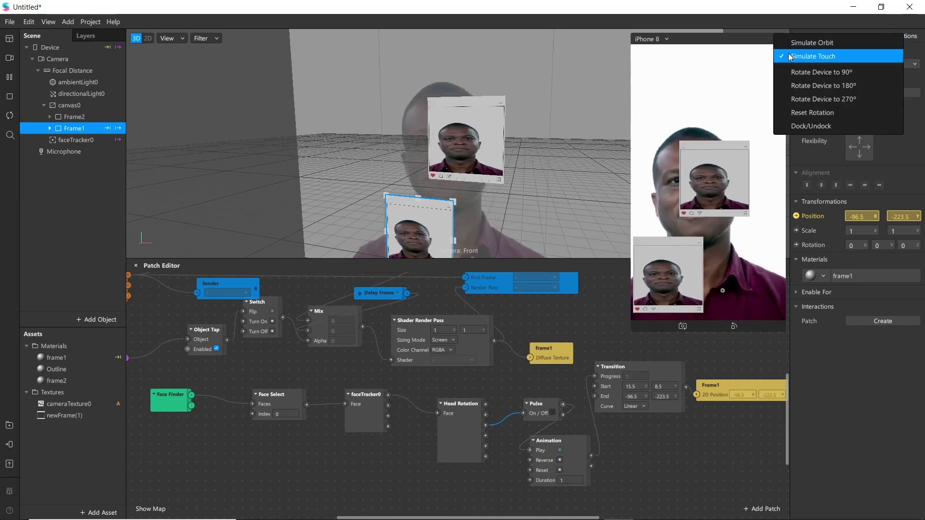
click(790, 57)
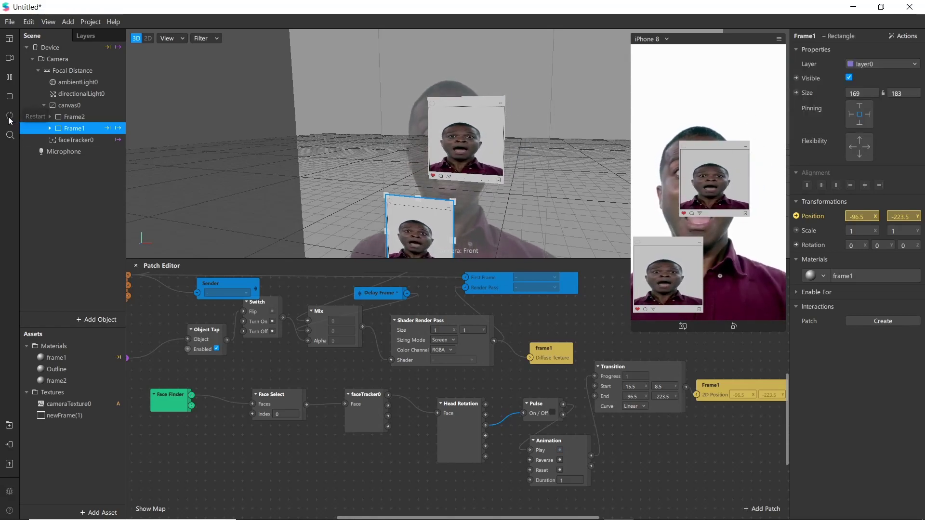
click(9, 117)
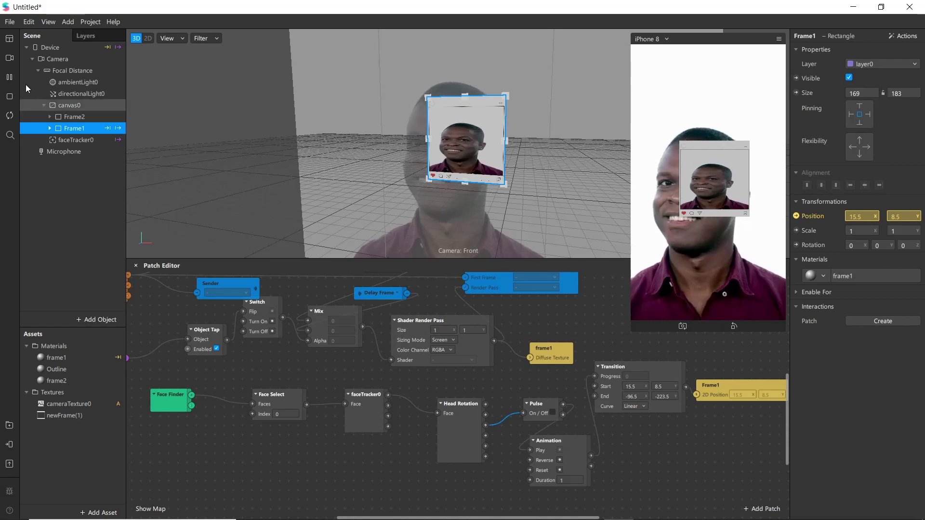
click(9, 58)
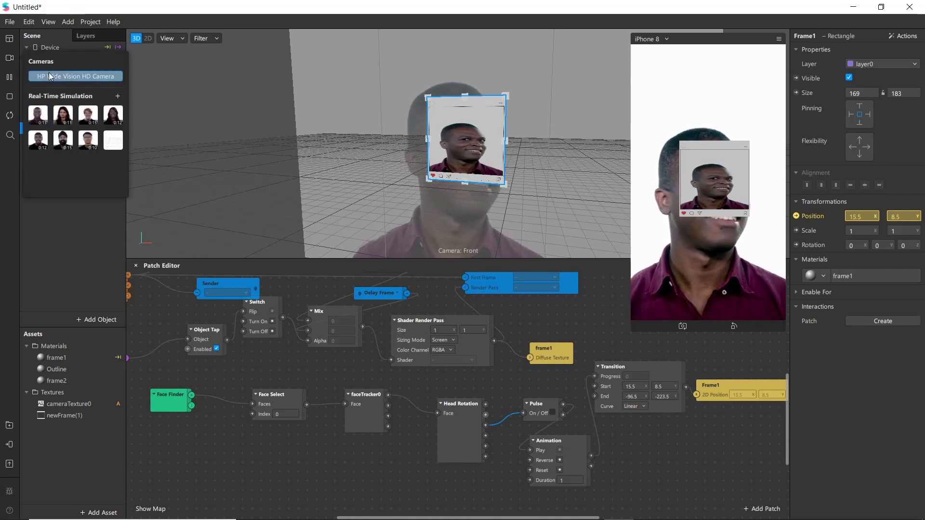
click(51, 76)
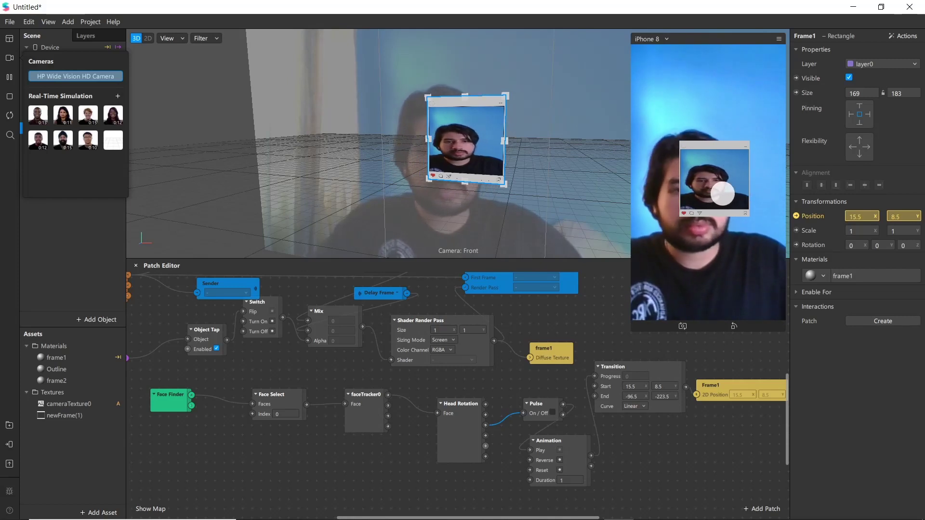
click(708, 183)
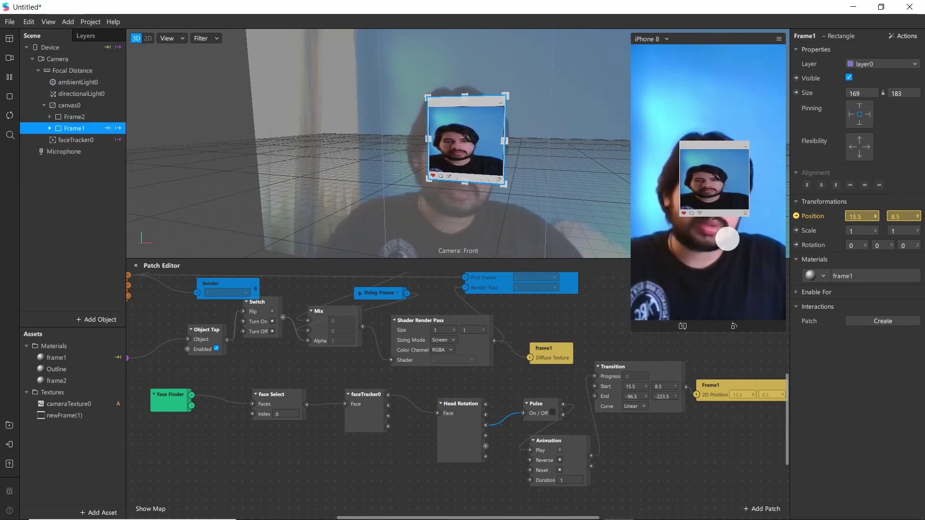
click(596, 473)
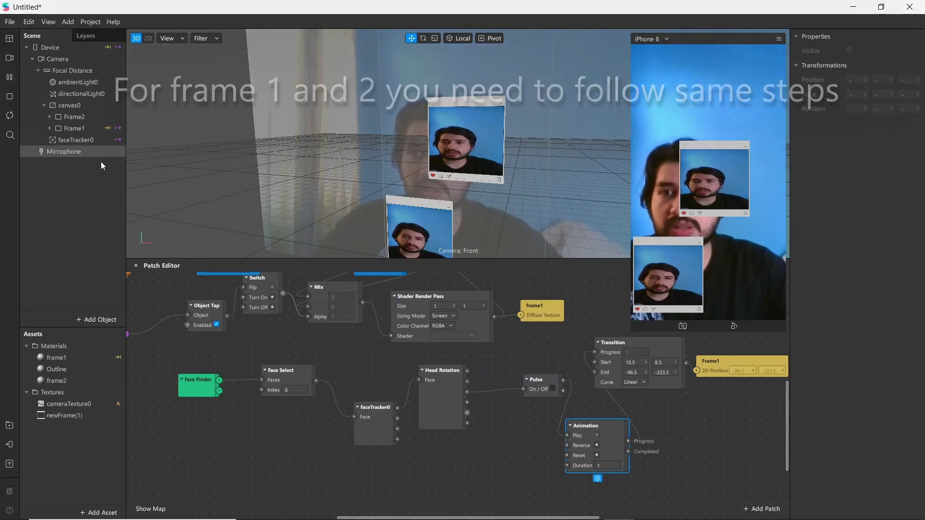
click(10, 58)
click(37, 114)
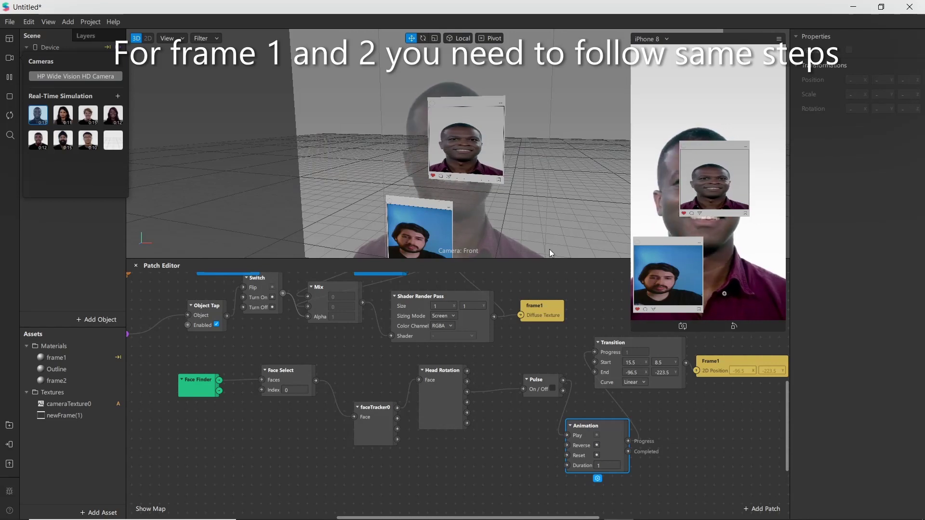
click(658, 277)
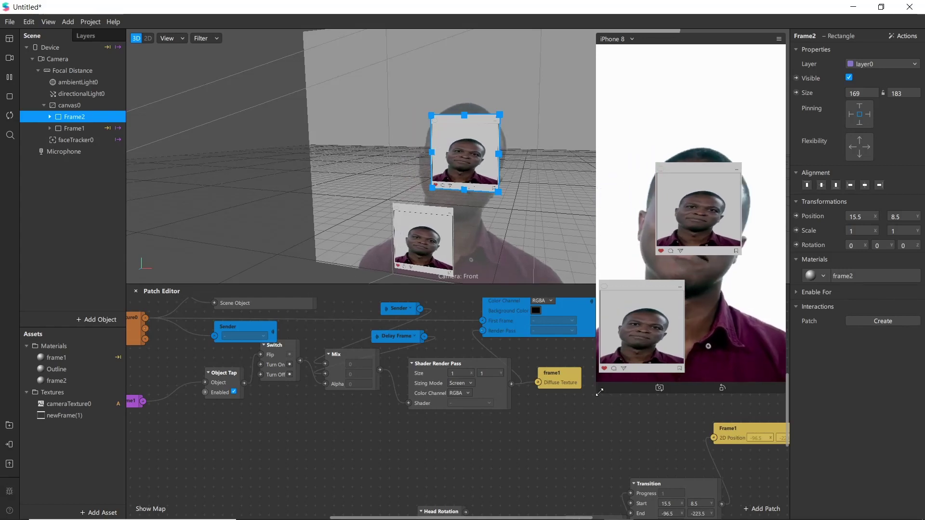
Create an Object Tap patch for Frame2 and place both patches beside the tap chain.
drag(605, 394, 524, 190)
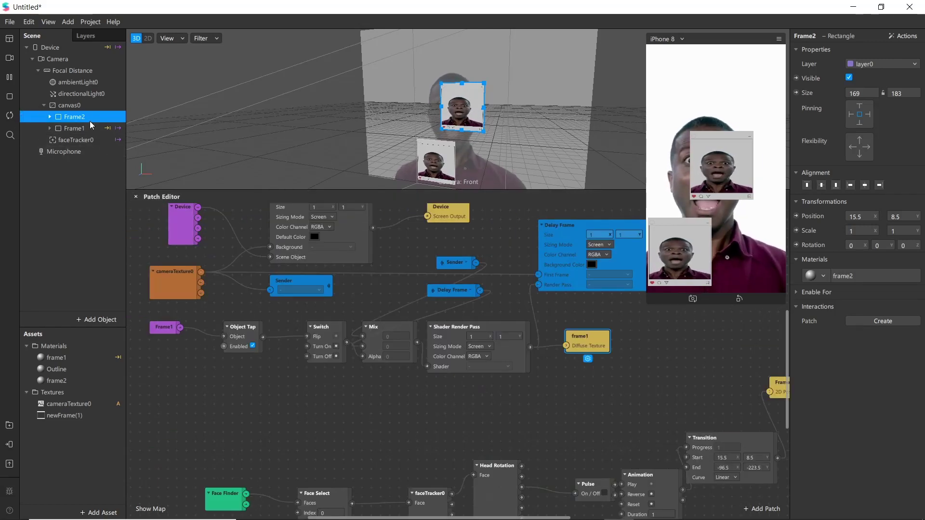
click(873, 323)
click(872, 330)
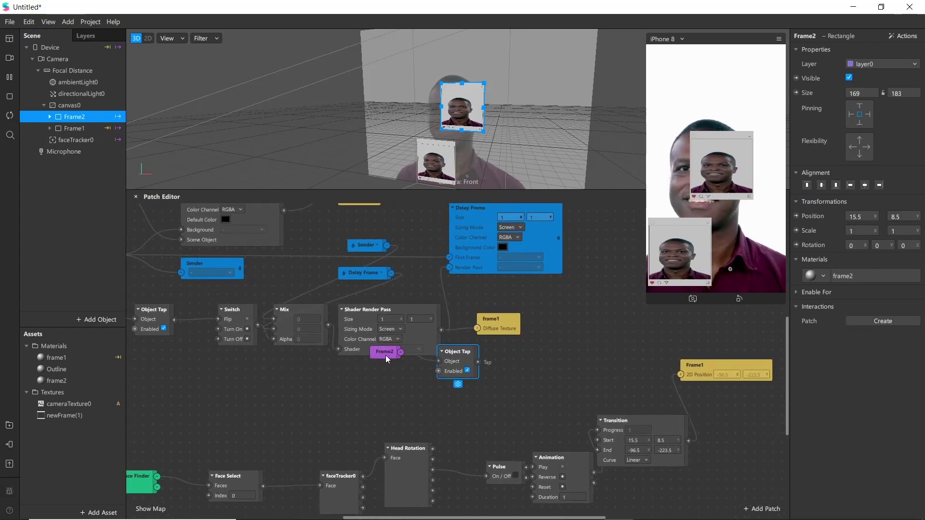
drag(388, 359, 180, 372)
drag(446, 374, 227, 375)
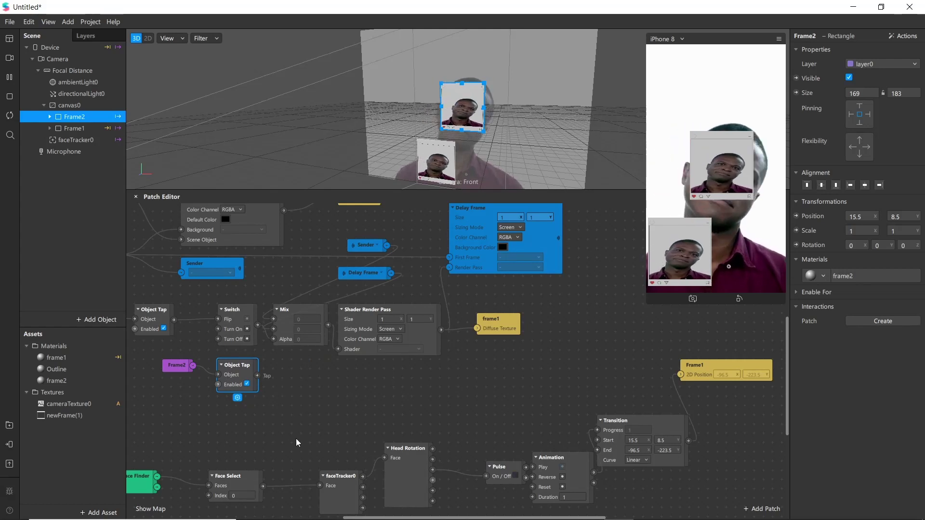
drag(183, 366, 174, 375)
scroll(212, 323, up, 2)
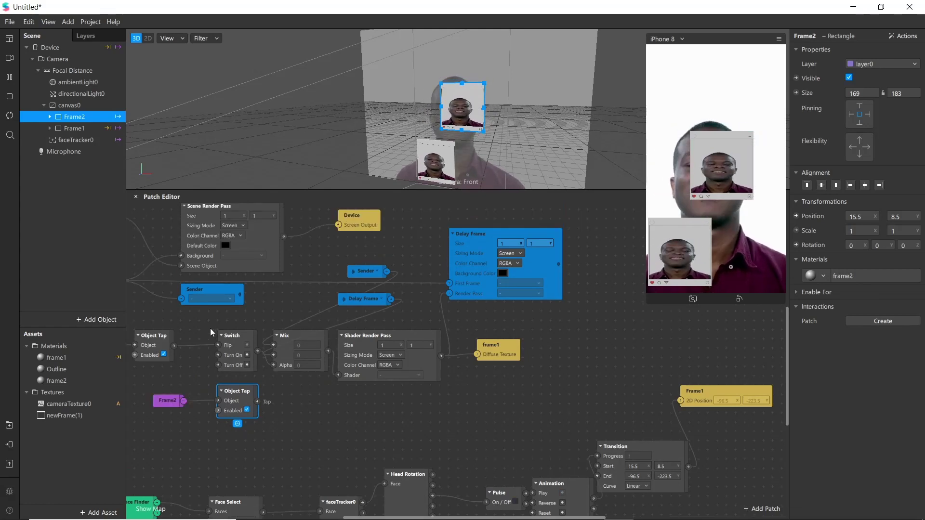
Duplicate the Switch, Mix and Shader Render Pass patches below and delete the copied Tap wire.
drag(206, 327, 443, 381)
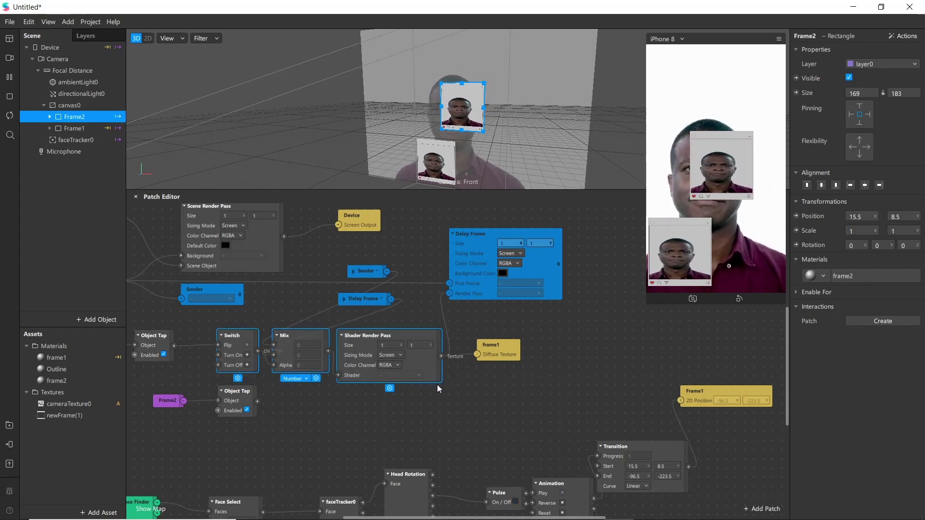
key(ctrl+d)
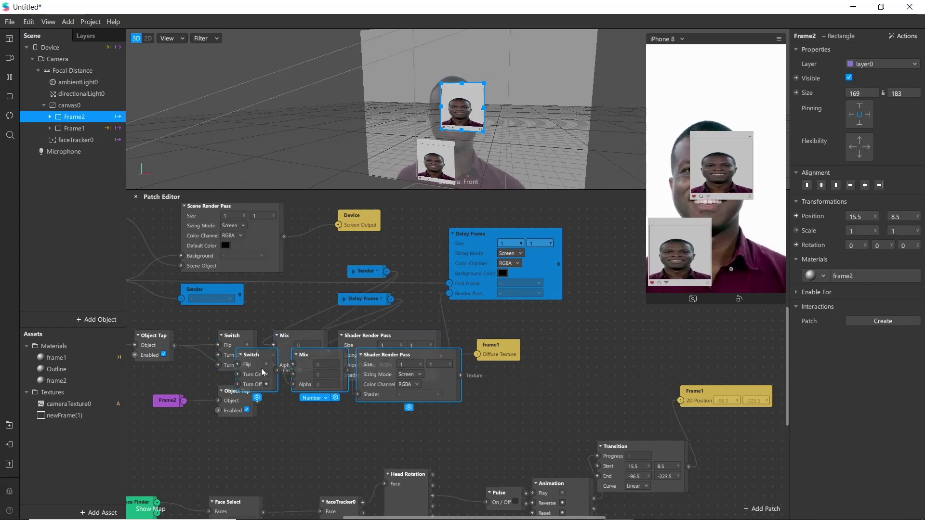
drag(263, 372, 296, 435)
click(205, 360)
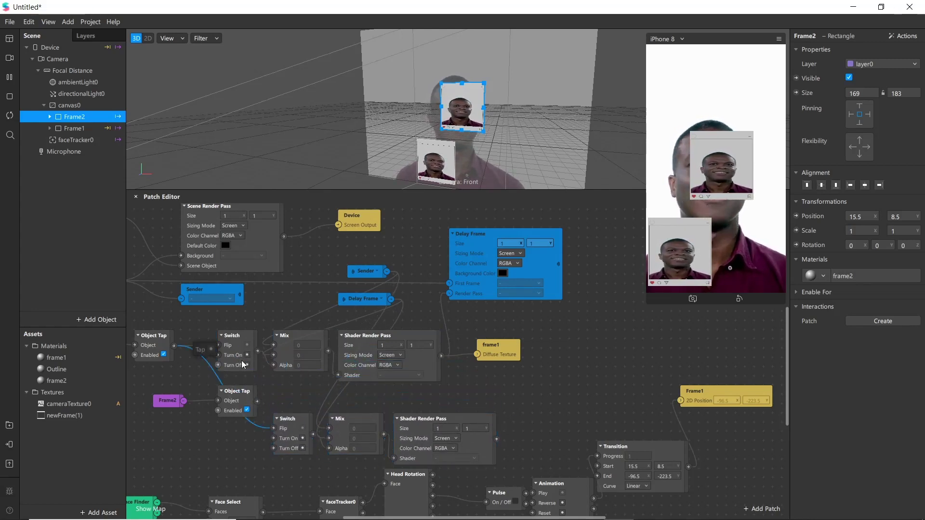
key(Delete)
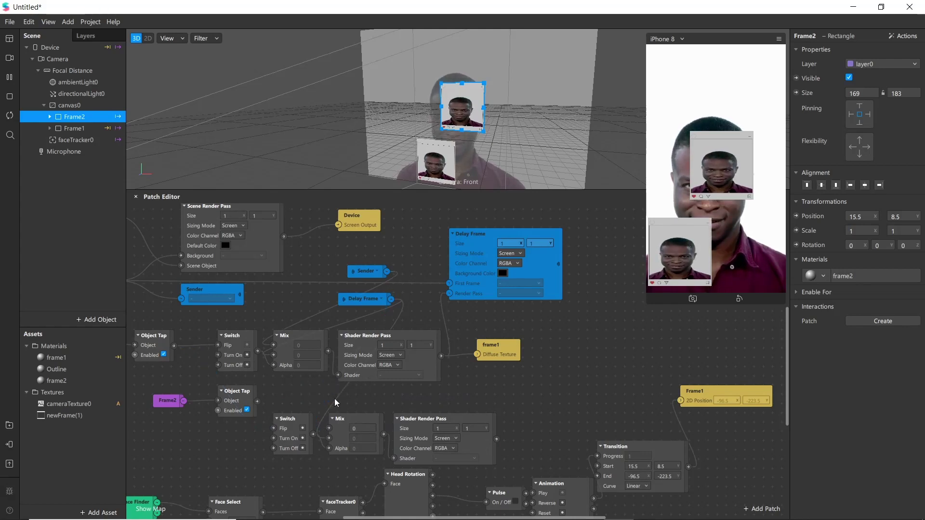
Connect the new Switch into the new Mix and set the second Shader Render Pass beside it.
drag(313, 434, 273, 410)
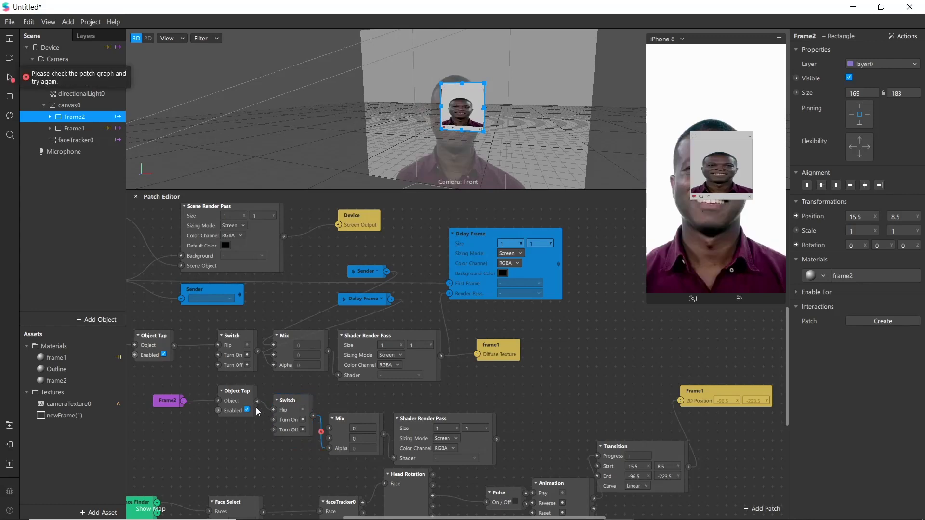
drag(376, 418, 386, 418)
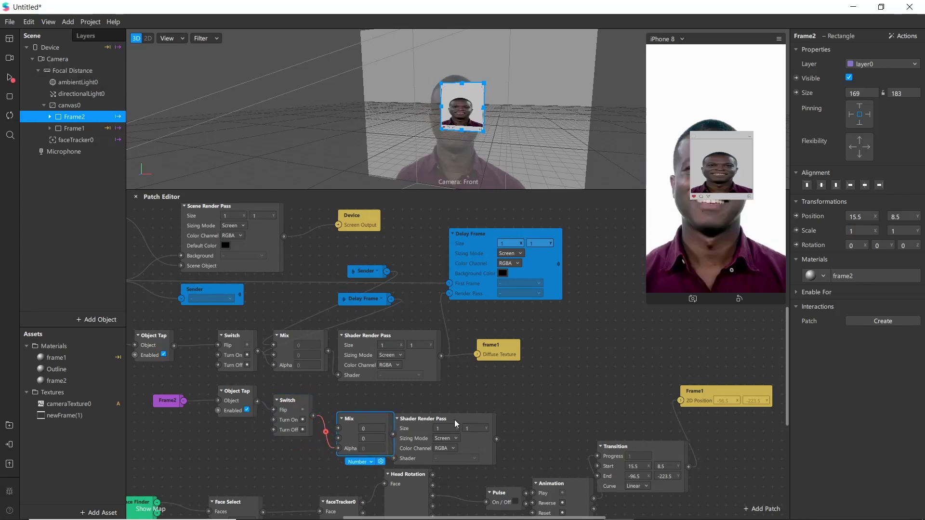
drag(455, 420, 521, 400)
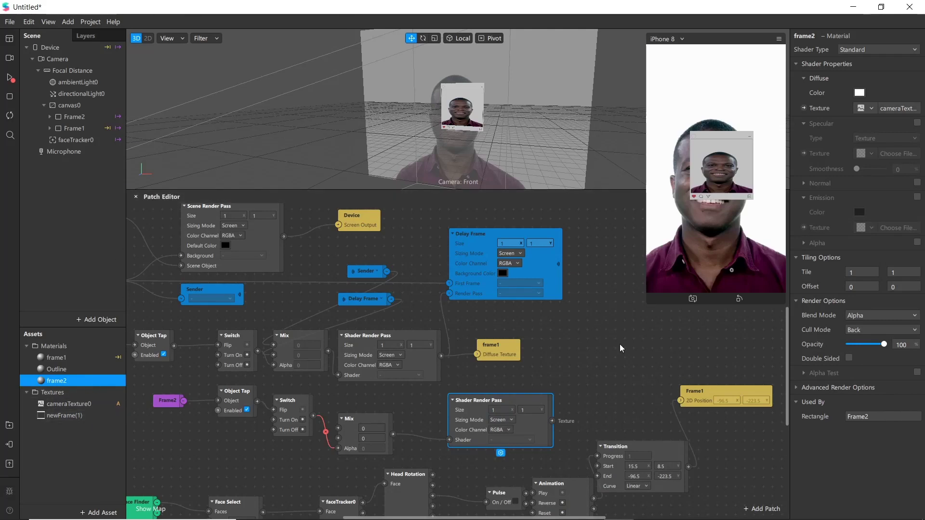
Create a frame2 Diffuse Texture patch and connect the second Shader Render Pass output to it.
click(804, 108)
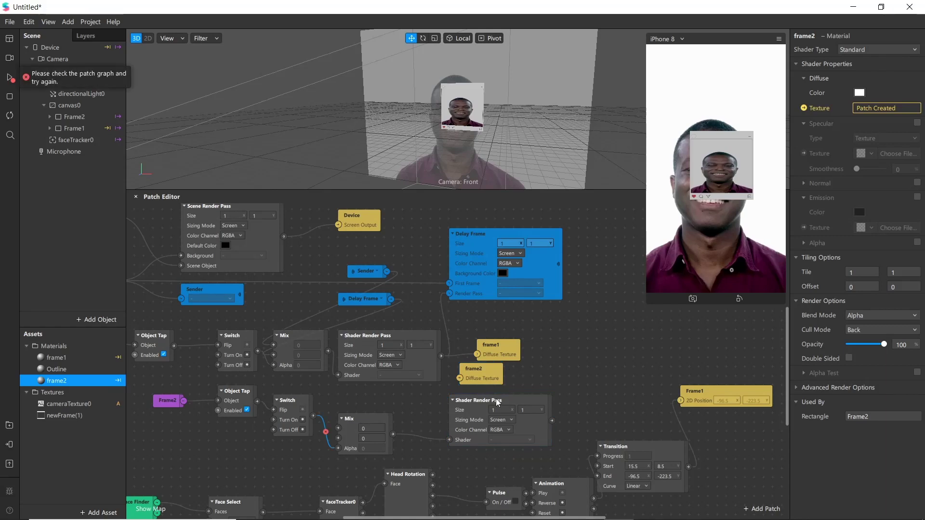
drag(490, 369, 632, 398)
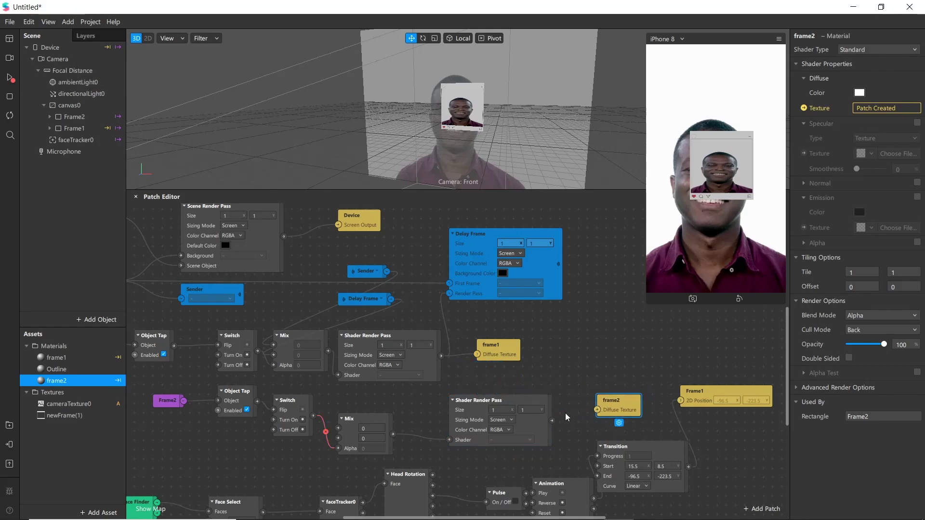
drag(553, 419, 597, 406)
scroll(515, 416, up, 1)
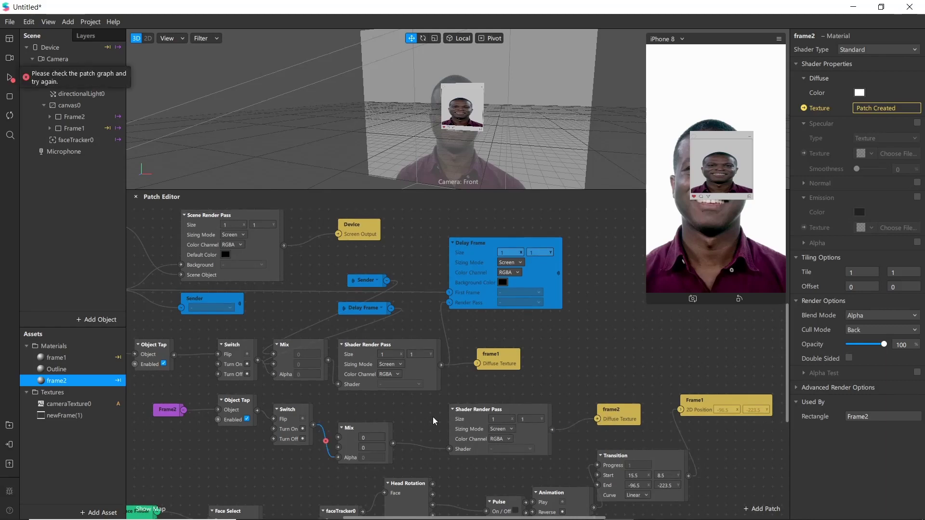
drag(521, 413, 496, 419)
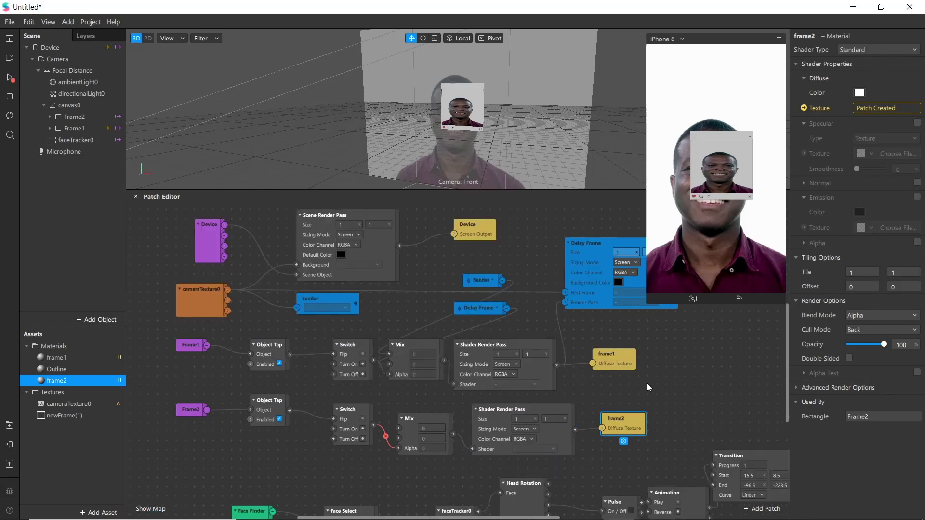
Add a Delay Frame patch renamed Delay Frame 2, with cameraTexture0 wired into First Frame.
right_click(651, 385)
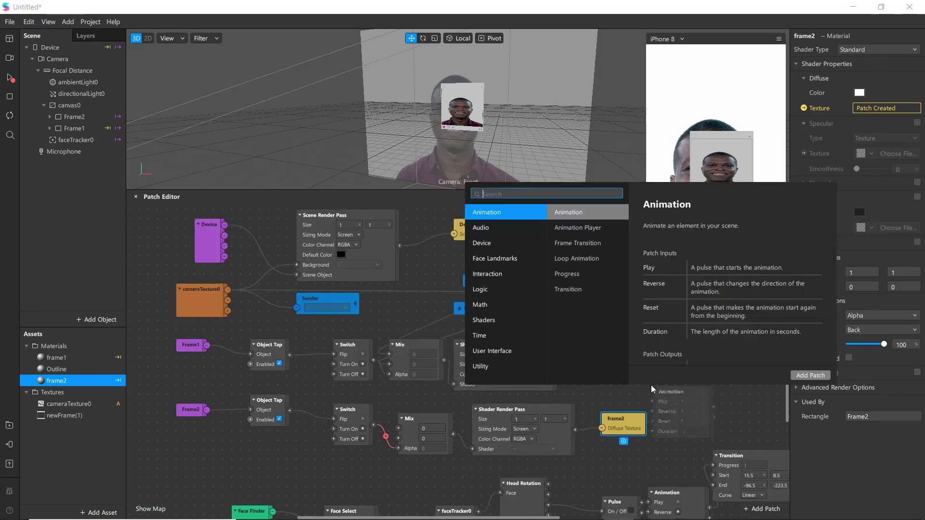
text(del)
key(Down)
key(Down)
key(Return)
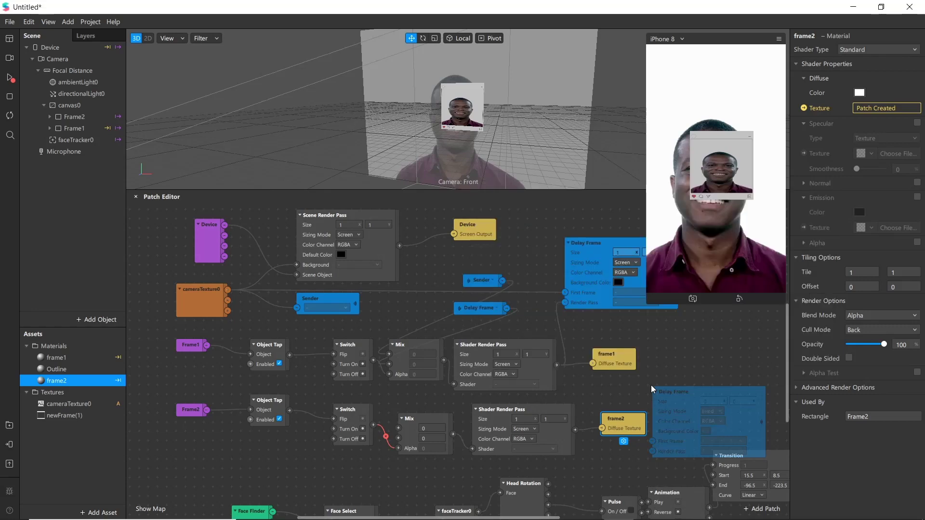
click(683, 389)
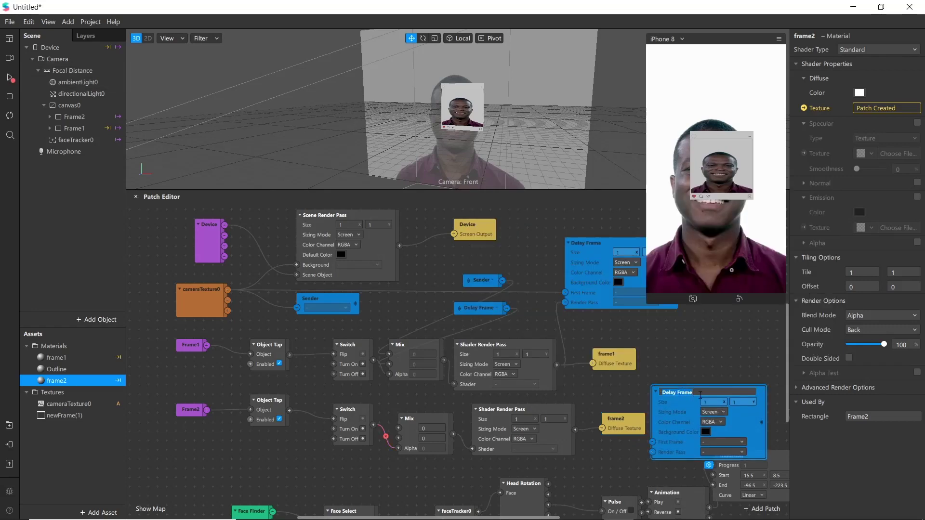
double_click(700, 391)
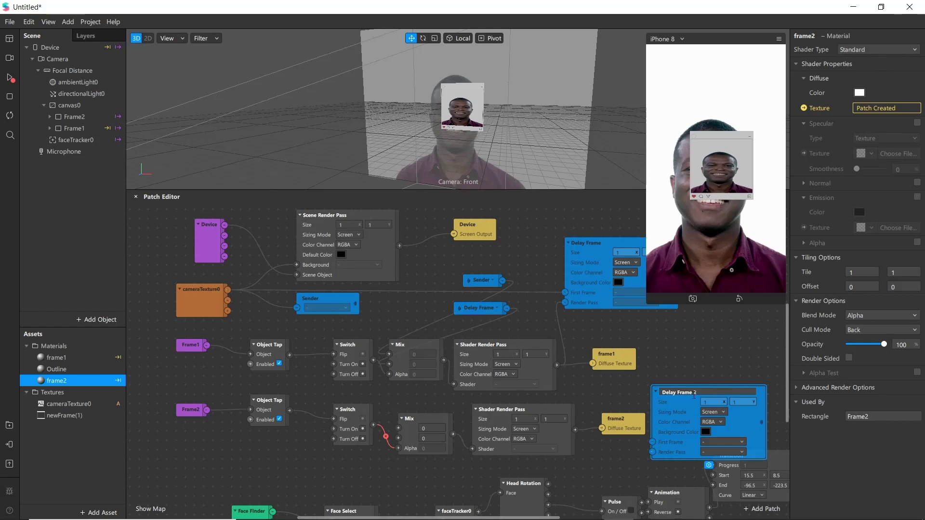
drag(681, 408, 683, 376)
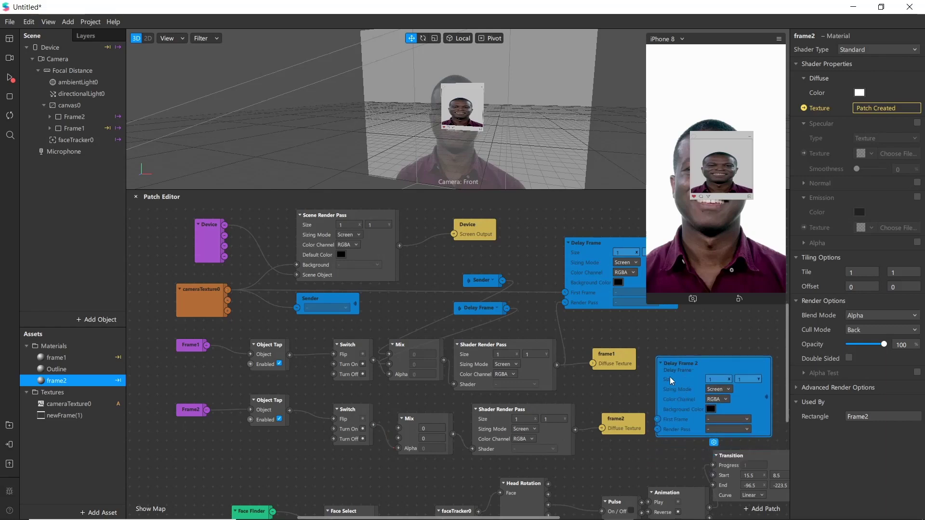
drag(688, 398, 680, 360)
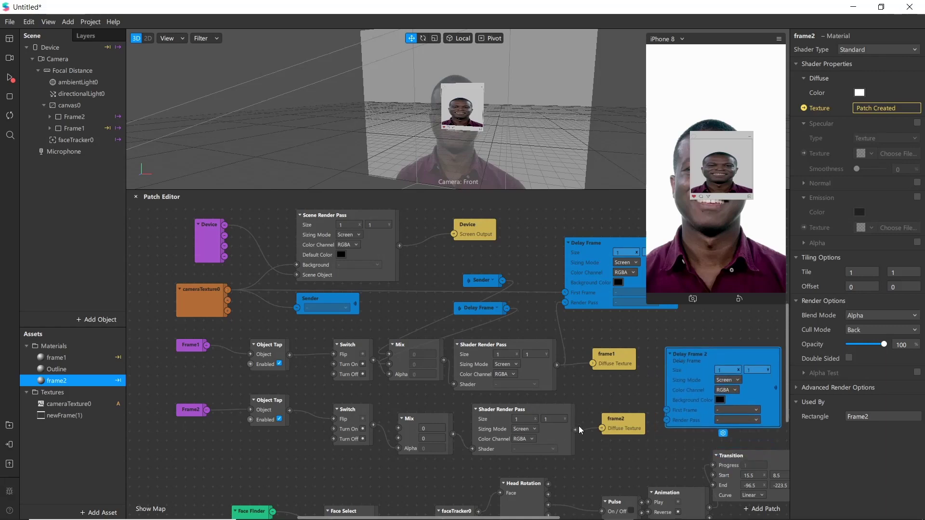
drag(576, 428, 666, 420)
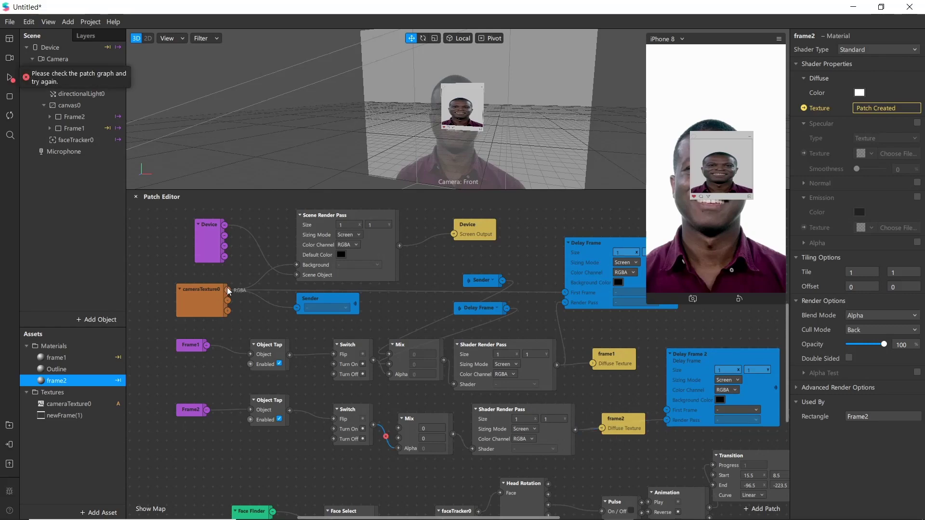
drag(227, 288, 668, 409)
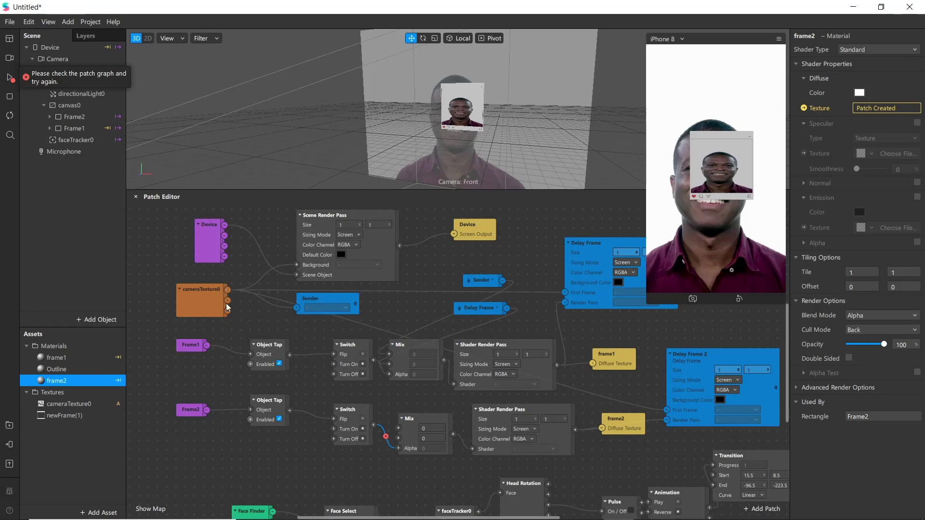
Add a Texture-type Sender patch renamed Sender 2 and feed it cameraTexture0.
right_click(302, 322)
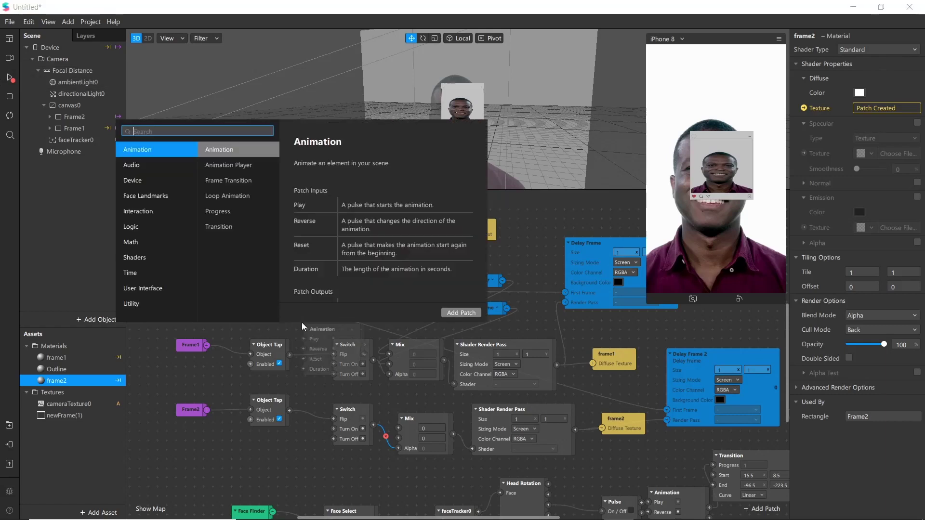
text(sender)
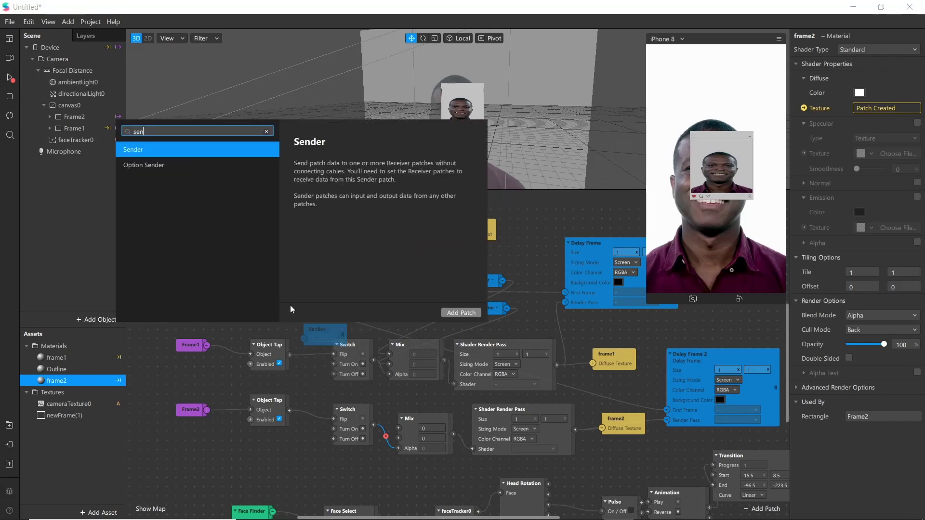
key(Return)
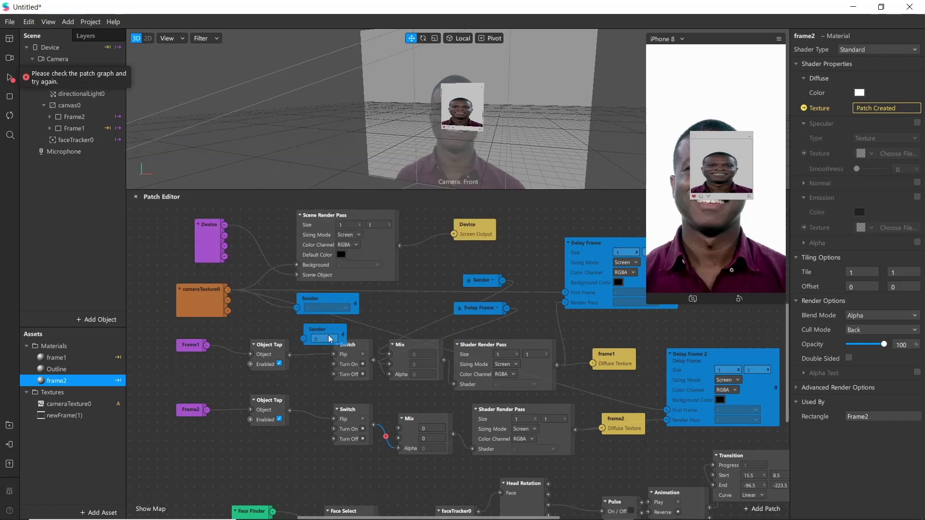
click(325, 330)
click(325, 351)
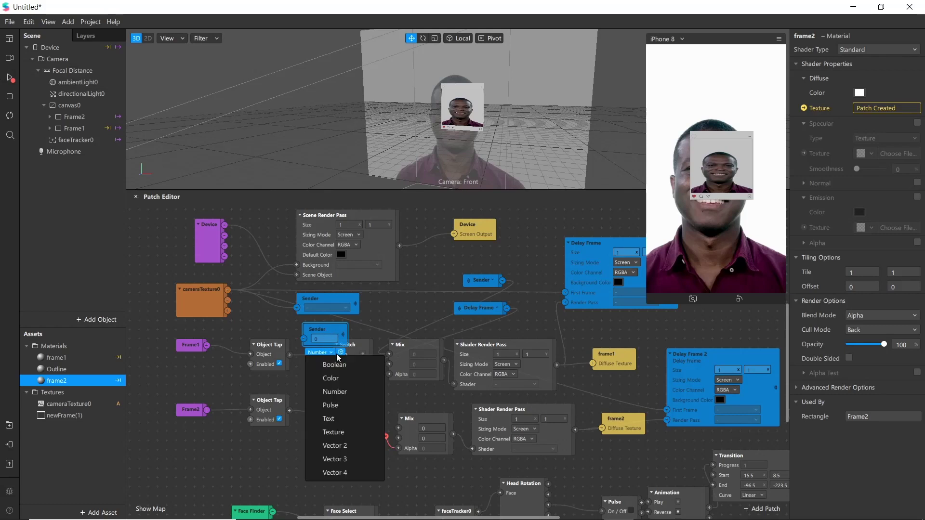
click(340, 432)
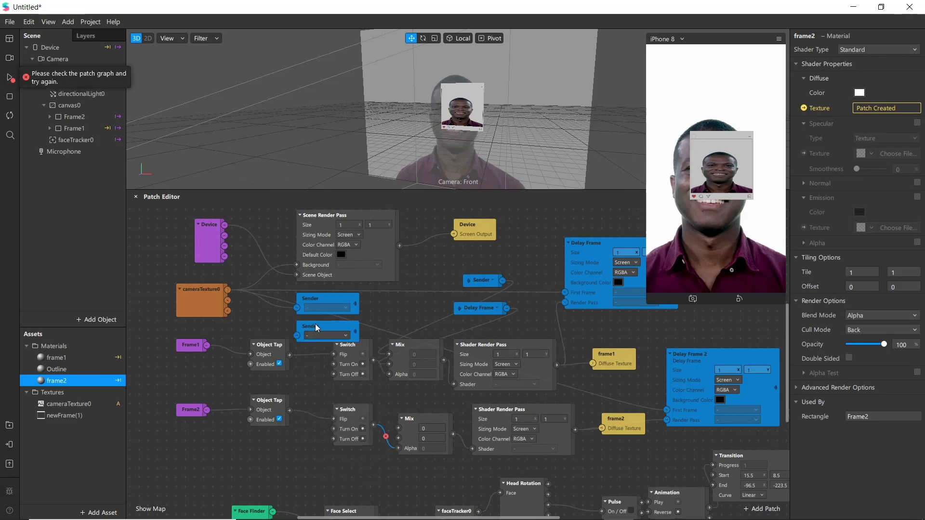
right_click(315, 323)
click(324, 330)
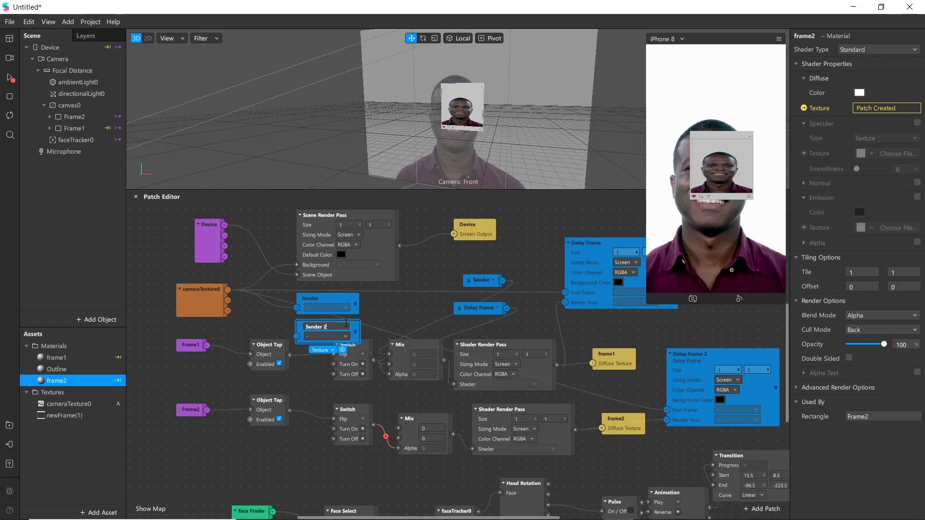
key(Return)
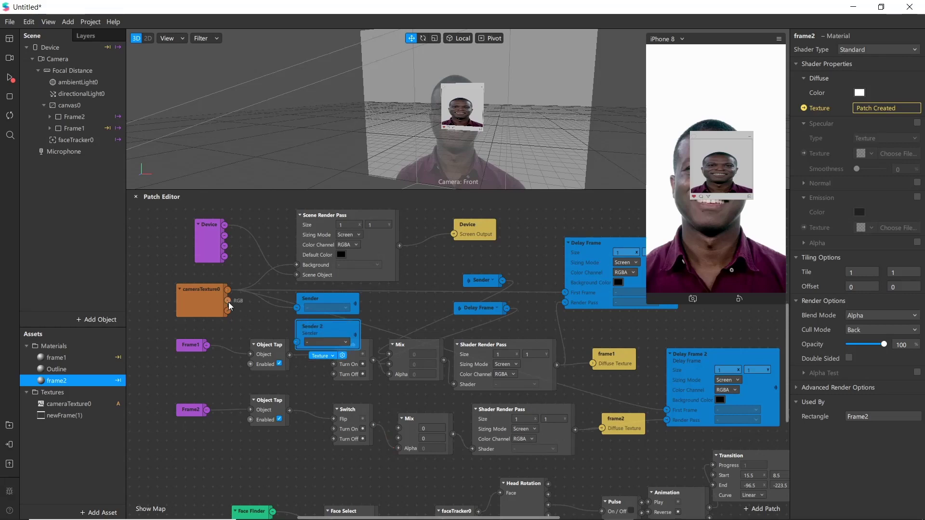
drag(230, 290, 305, 326)
Add a Receiver patch reading Sender 2 and place it above the Switch.
right_click(397, 406)
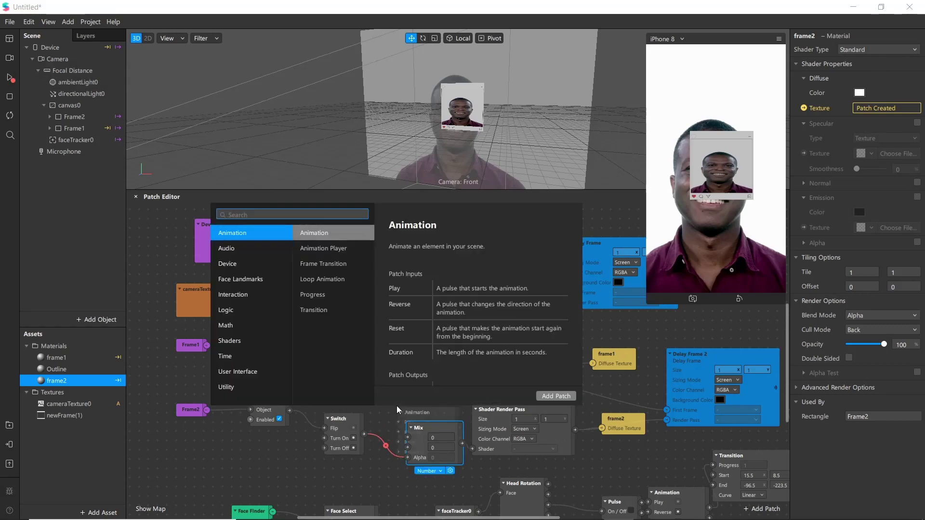
text(rece)
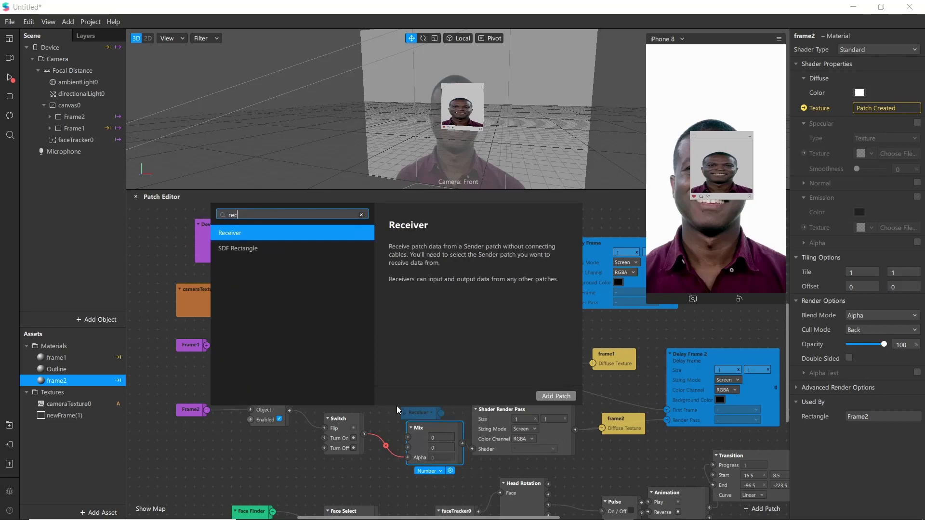
key(Return)
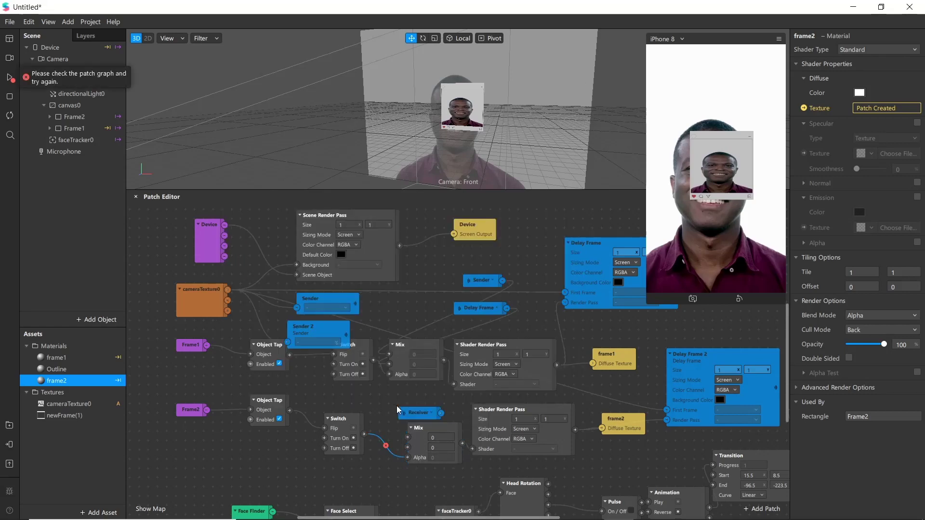
click(430, 414)
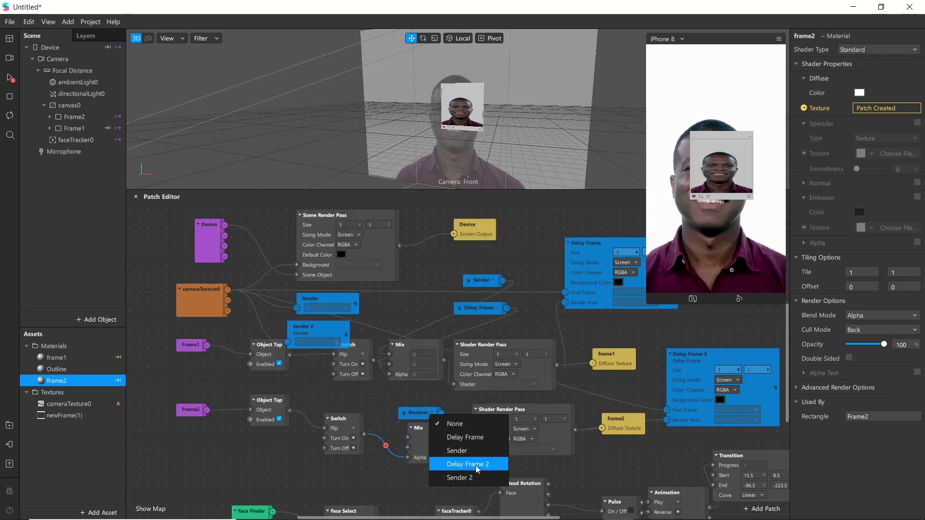
click(461, 477)
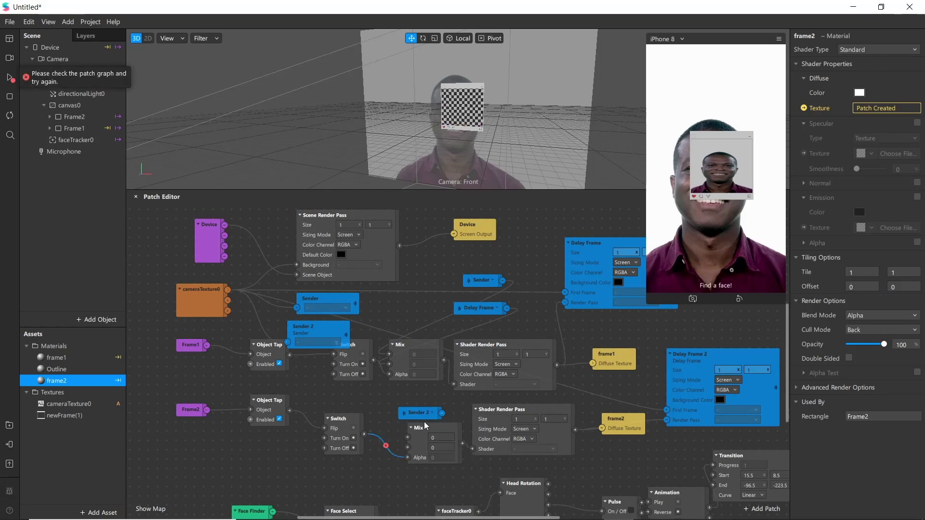
drag(418, 412, 350, 398)
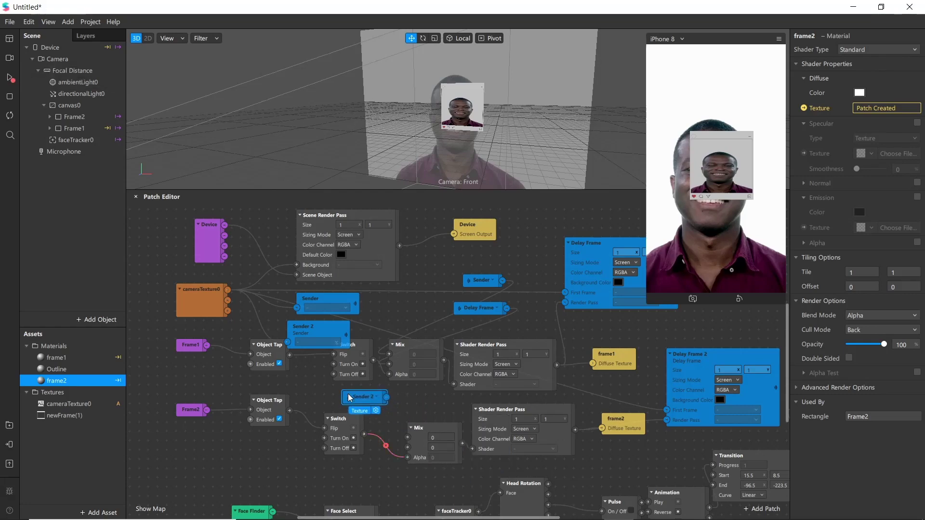
Add a second Receiver reading Delay Frame 2 and wire both receivers into the lower Mix.
double_click(407, 400)
text(rec)
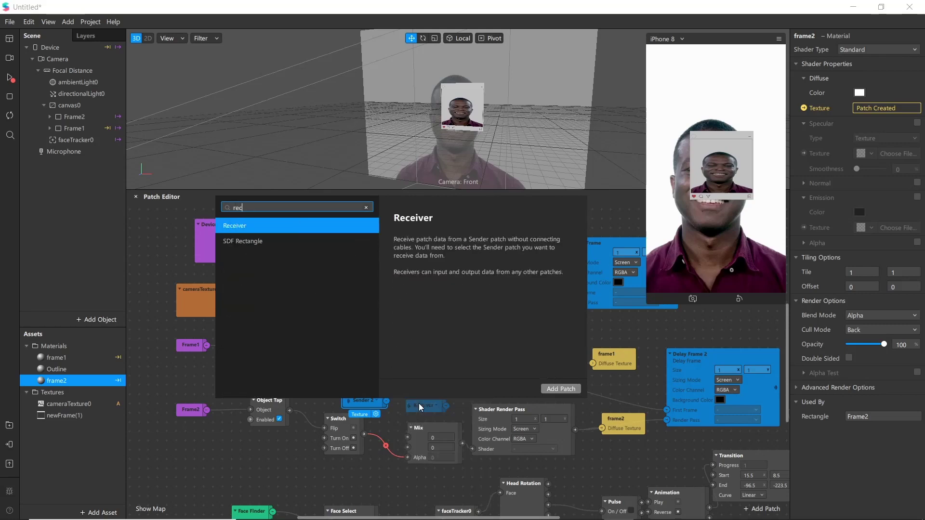
key(Return)
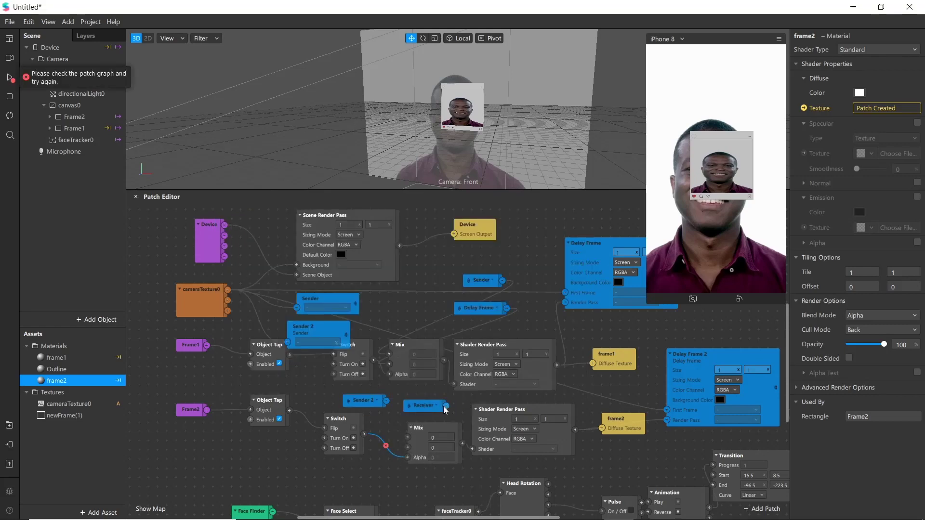
click(438, 406)
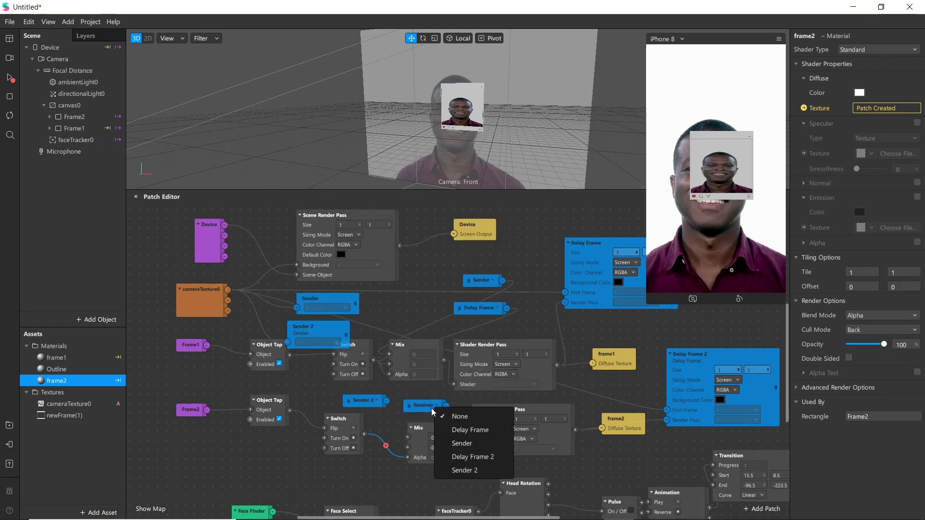
click(473, 456)
drag(424, 411, 336, 437)
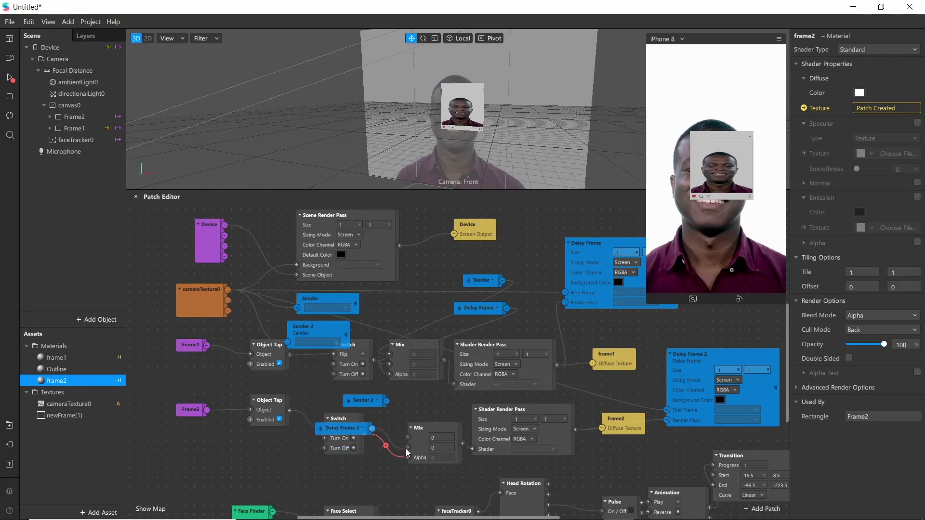
drag(407, 453, 407, 447)
drag(387, 400, 407, 437)
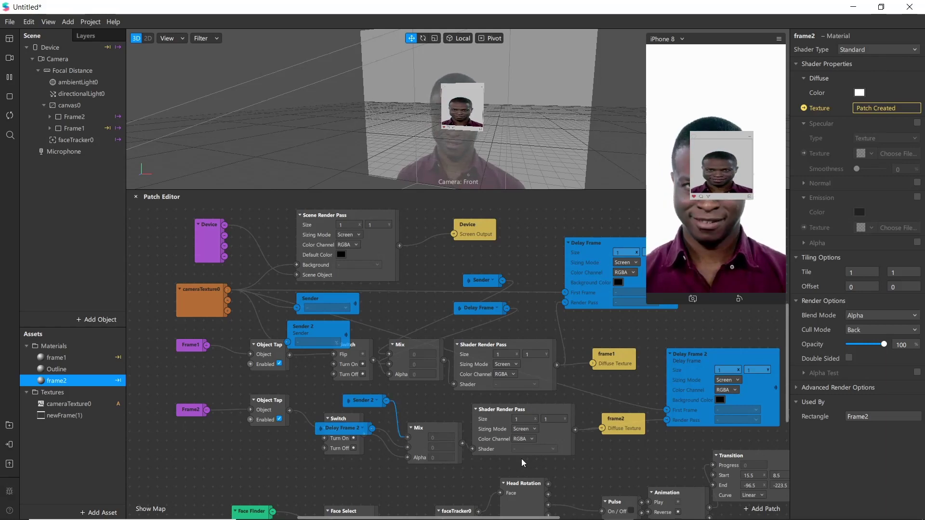
Shift the Pulse and Animation patches up-left beside Head Rotation and pull a link from Leaned Right.
scroll(531, 455, down, 2)
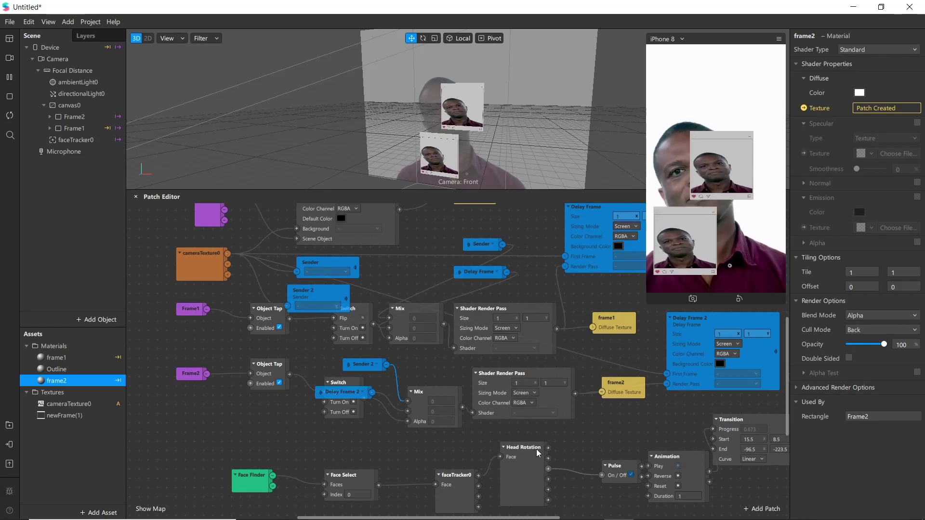
scroll(539, 453, down, 3)
scroll(538, 453, right, 5)
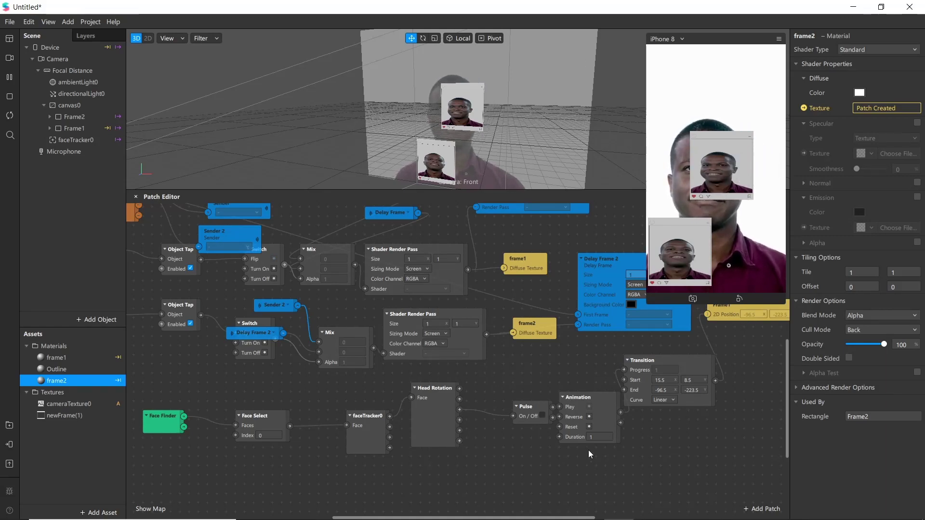
drag(530, 403, 513, 395)
drag(573, 400, 554, 382)
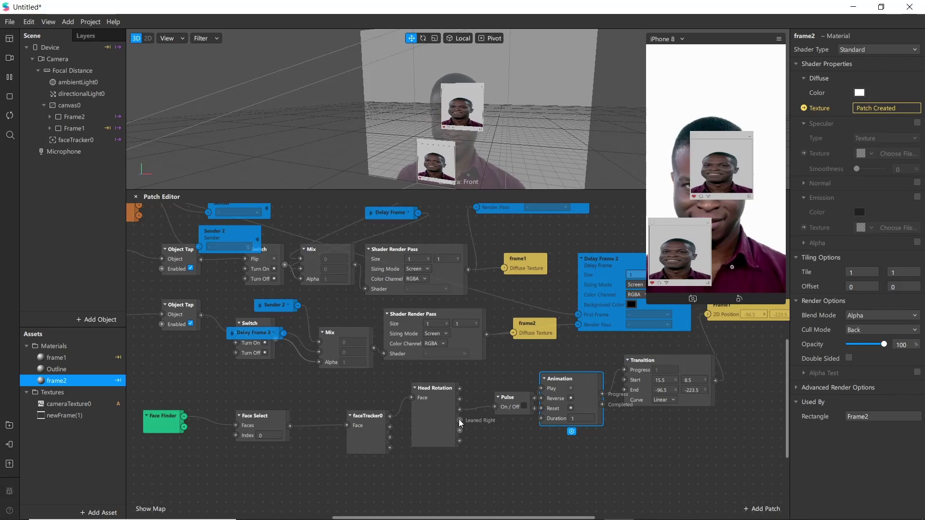
drag(458, 419, 525, 452)
Add an Animation patch wired to the head's Leaned Right output and nudge it into place.
text(anim)
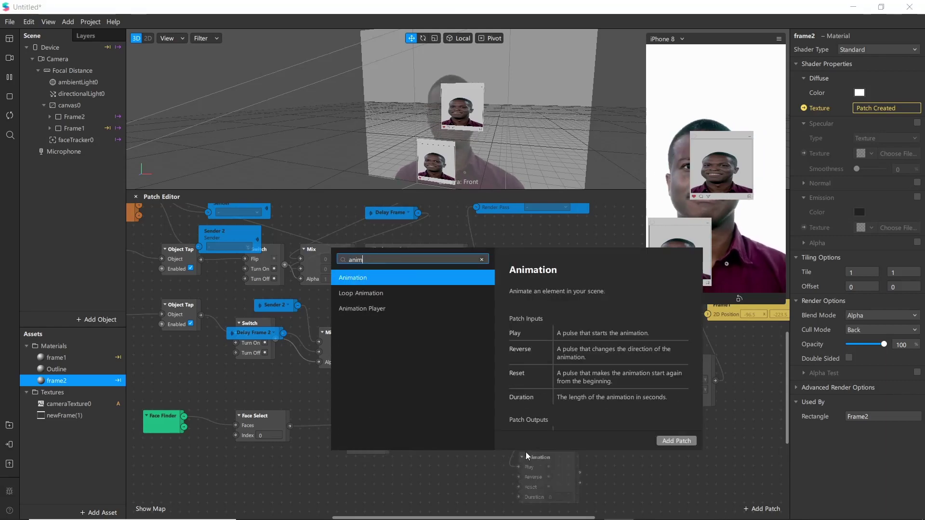
key(Return)
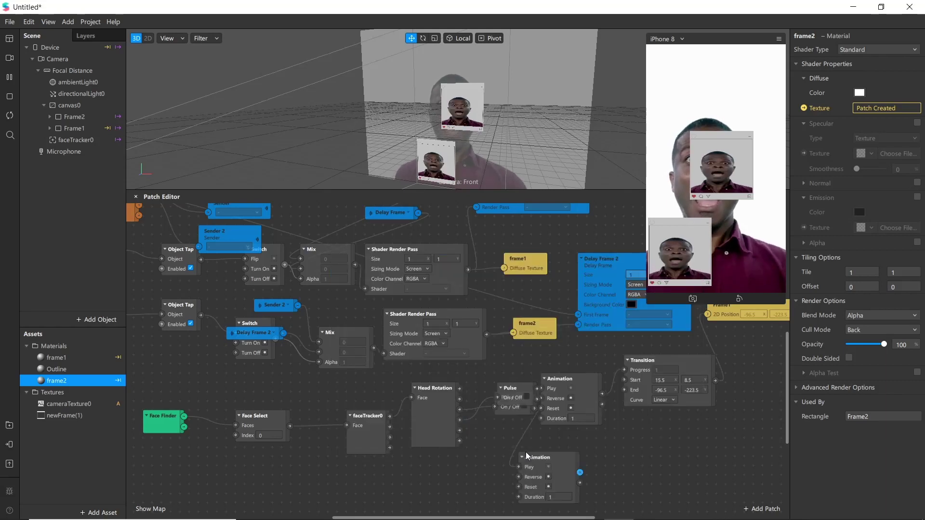
drag(534, 454, 528, 449)
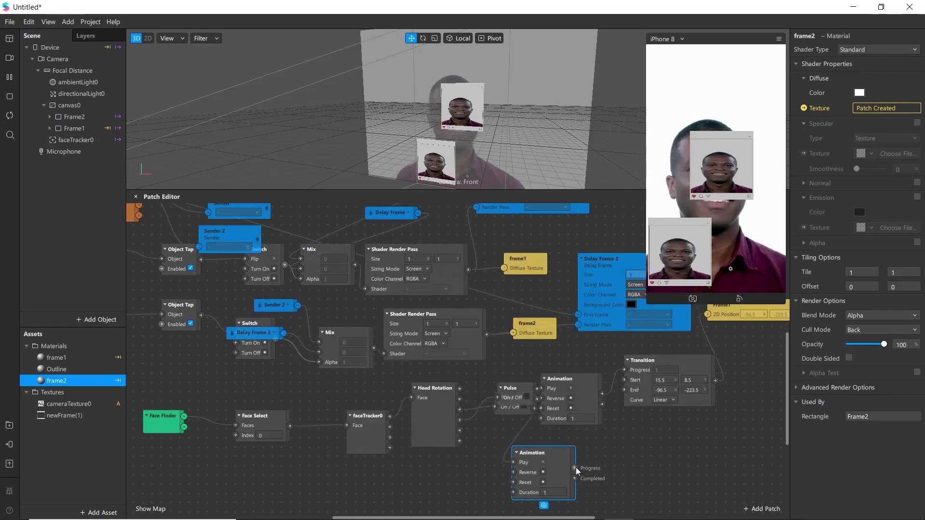
Add a Transition patch beside the new Animation and set its type to Vector 2.
right_click(633, 458)
text(tra)
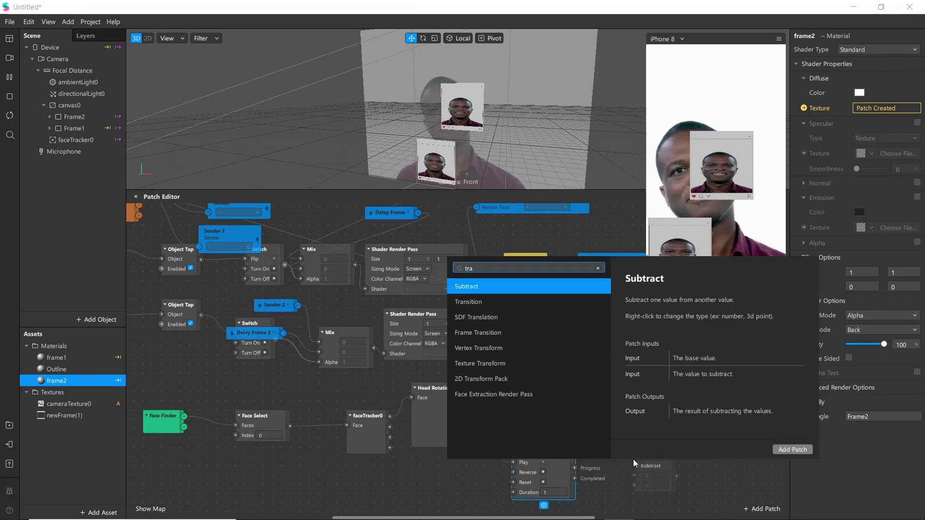
key(Down)
key(Return)
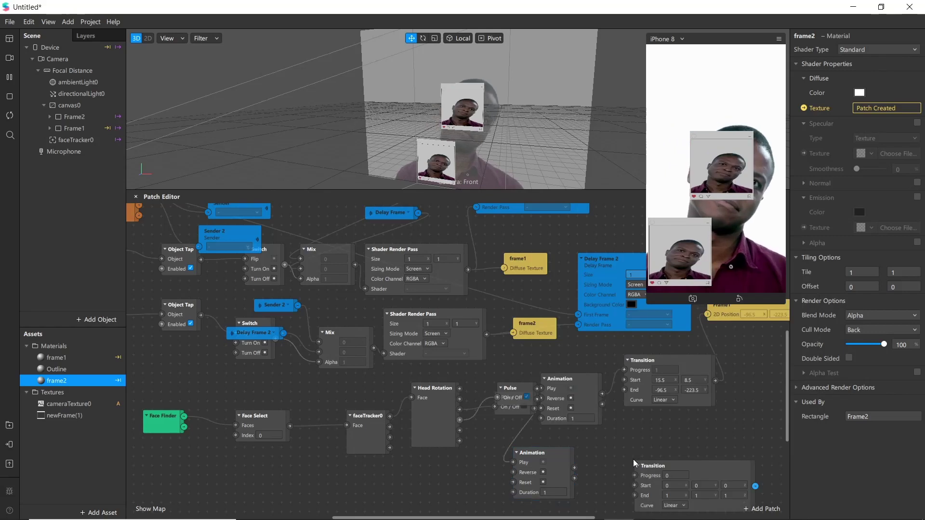
drag(694, 466, 673, 443)
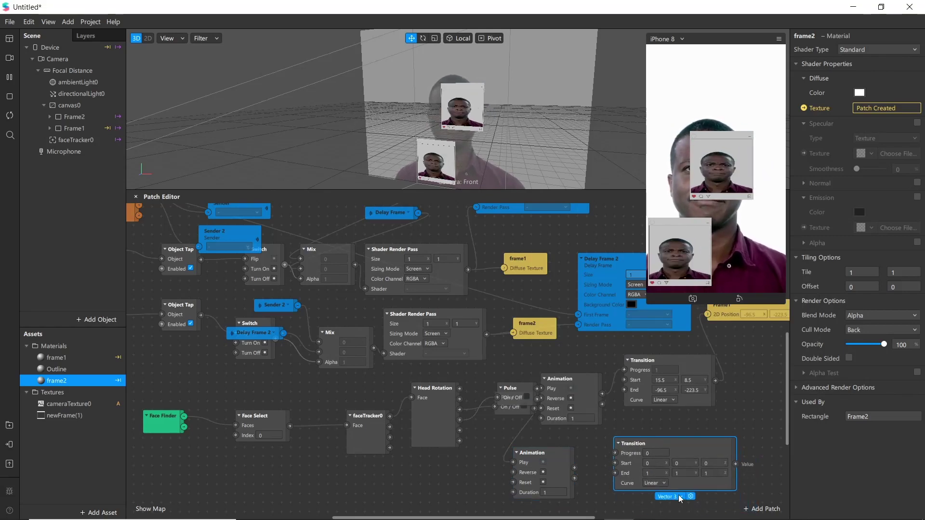
click(681, 498)
click(687, 480)
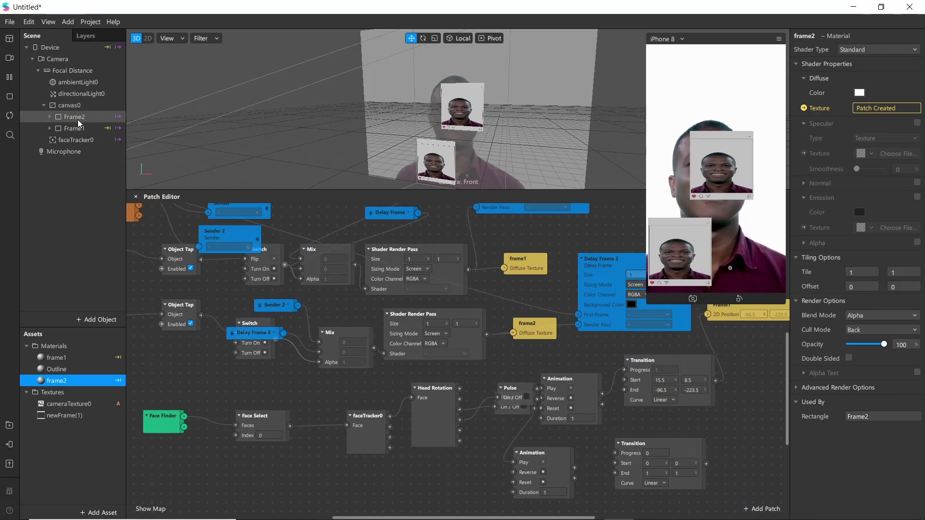
Set the Transition's Start to Frame2's original position, 15.5 and 8.5.
click(78, 117)
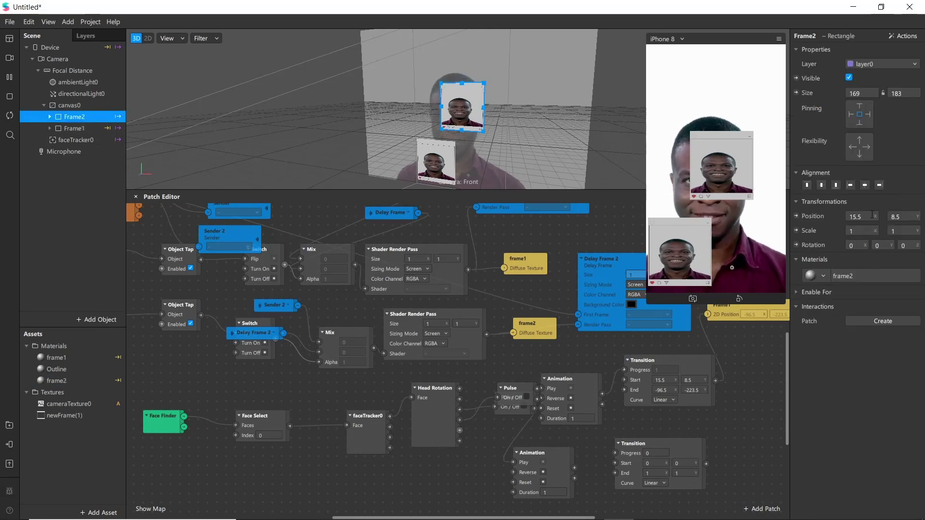
click(649, 463)
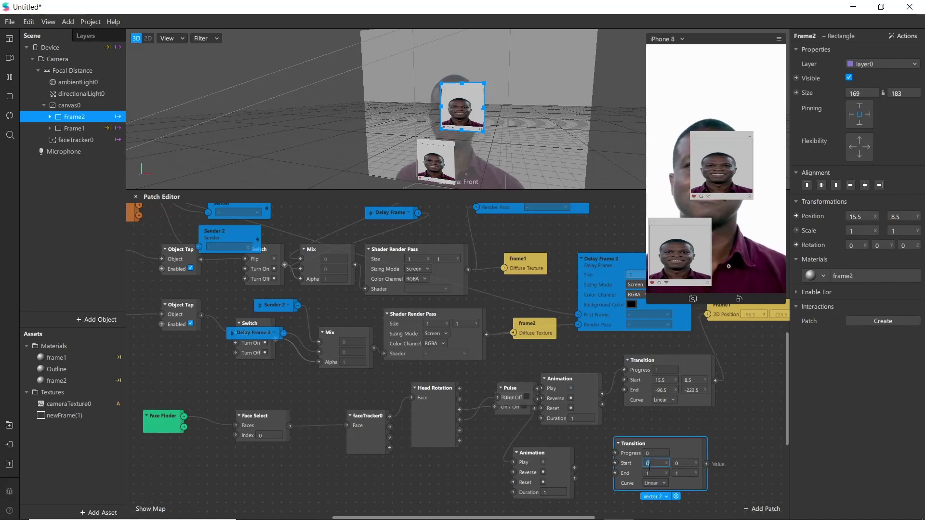
text(15.5)
click(688, 461)
text(8.5)
key(Return)
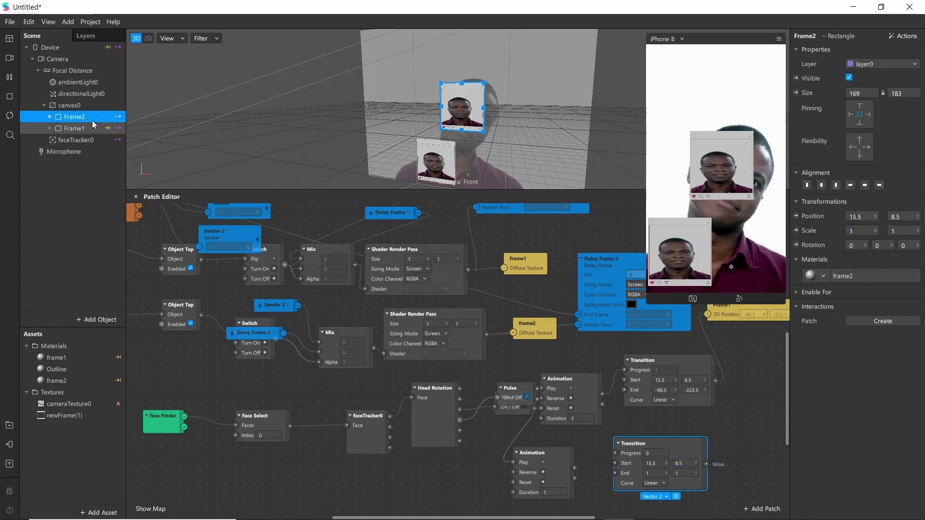
Move Frame2 to the top-right and set the Transition's End to 103, 229.
drag(439, 105, 414, 46)
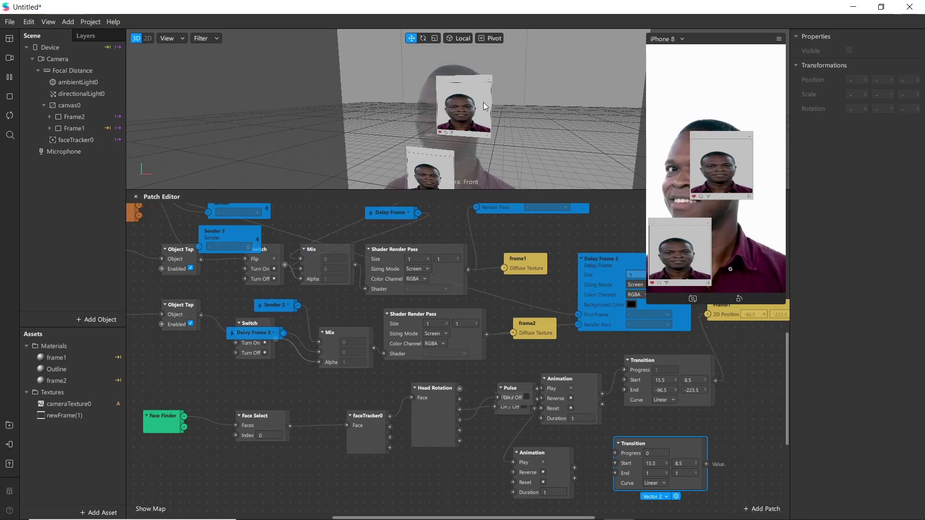
scroll(484, 102, down, 4)
click(95, 118)
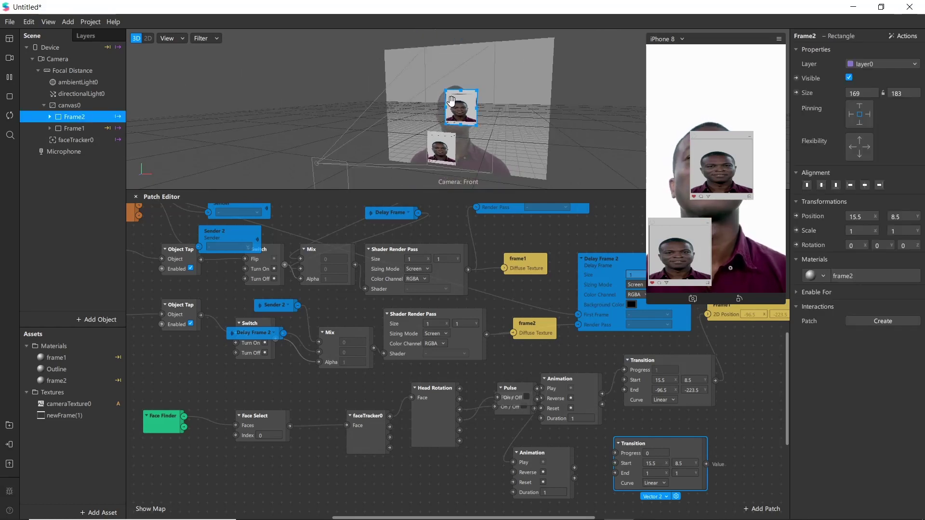
drag(453, 101, 474, 59)
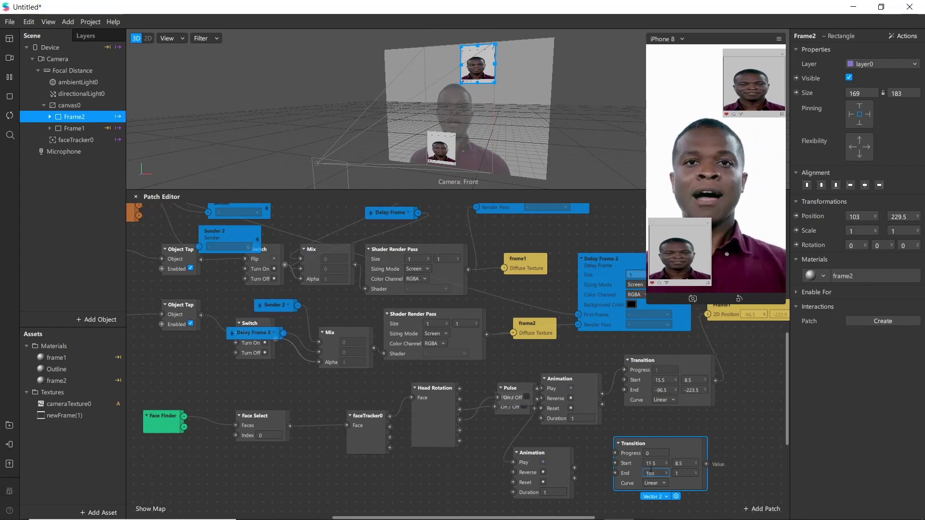
click(690, 472)
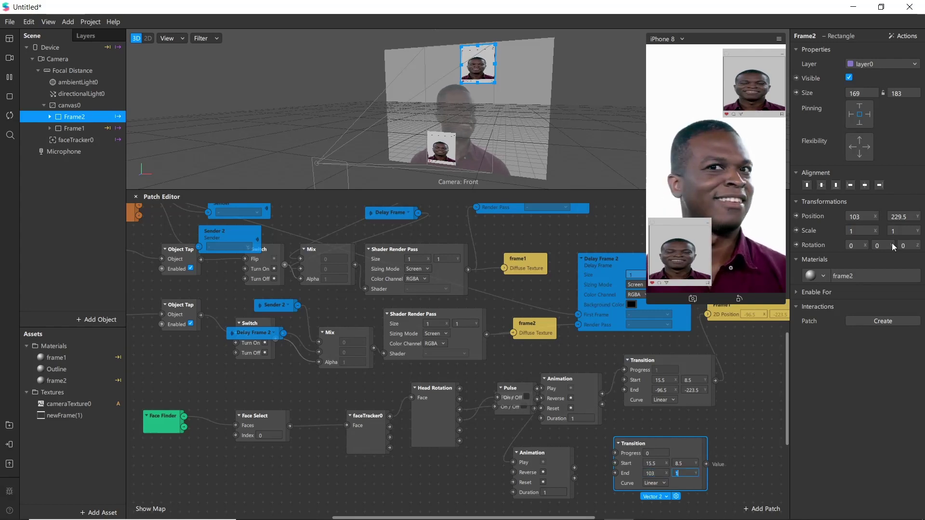
text(229)
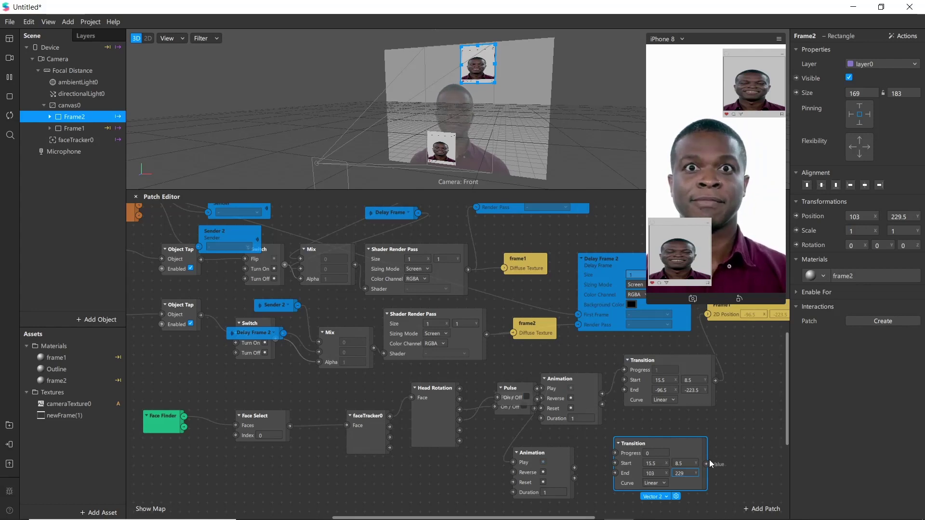
Feed the second Animation's progress into the Transition and its output into a Frame2 2D Position patch.
click(672, 438)
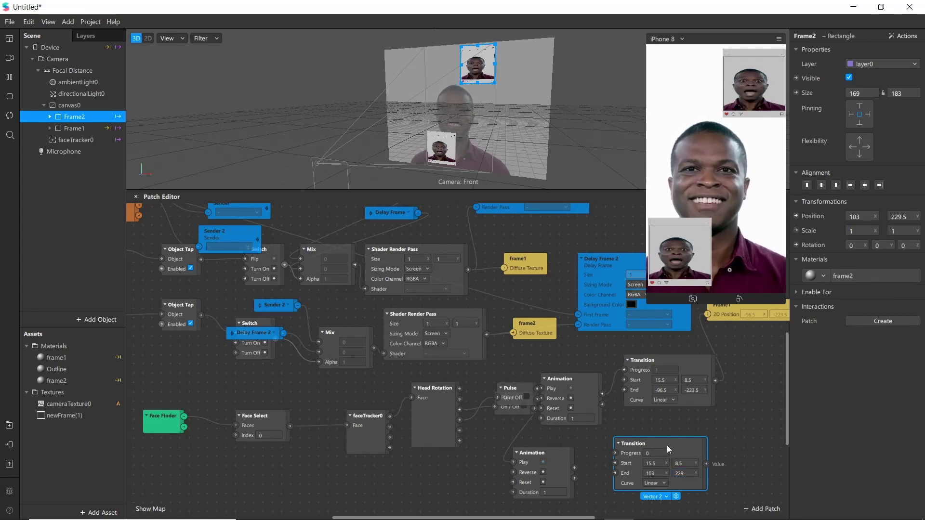
double_click(655, 441)
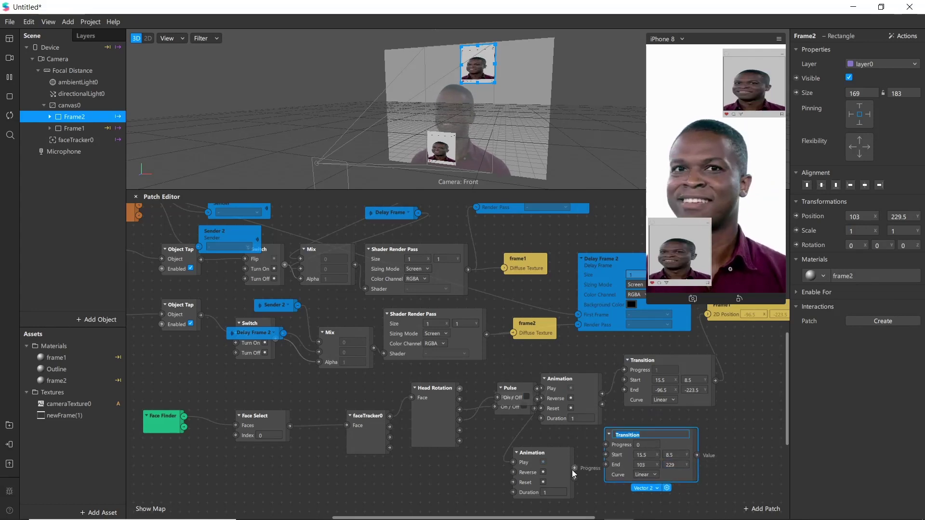
drag(571, 470, 606, 442)
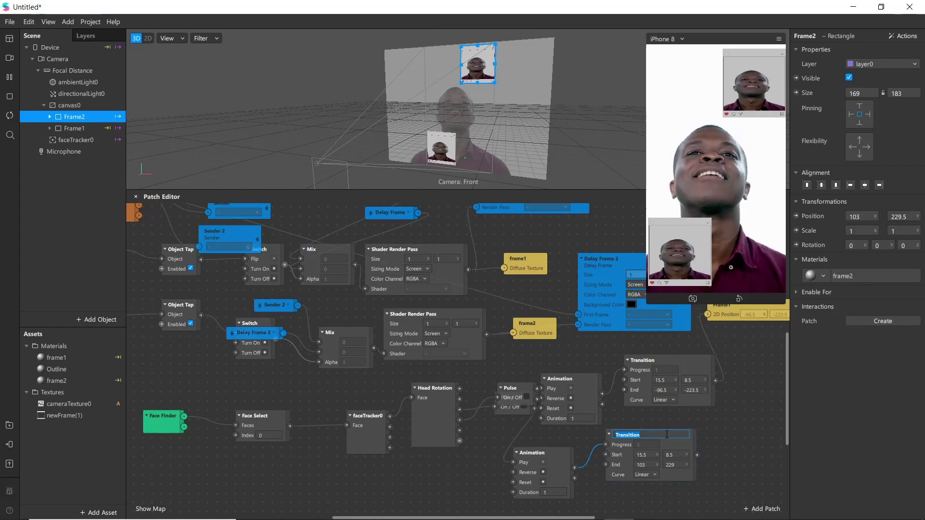
click(795, 218)
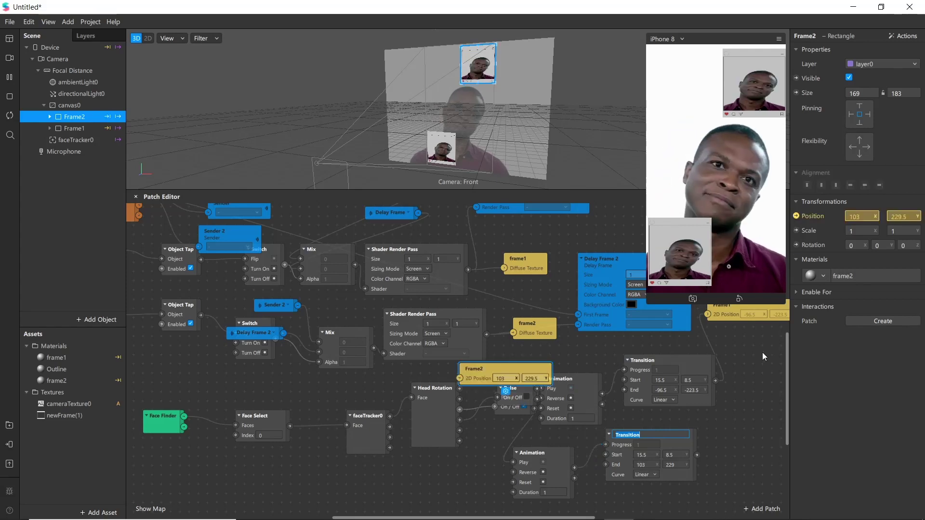
drag(493, 364, 753, 424)
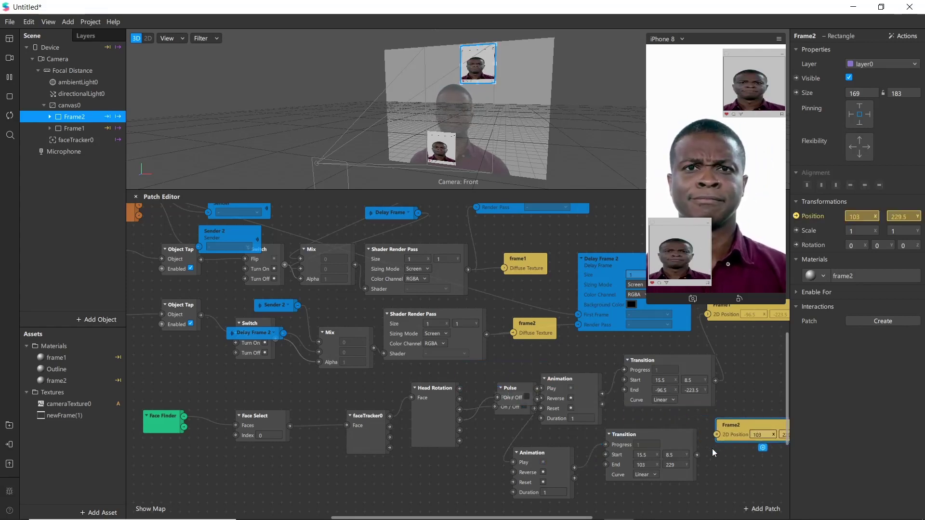
drag(696, 454, 716, 434)
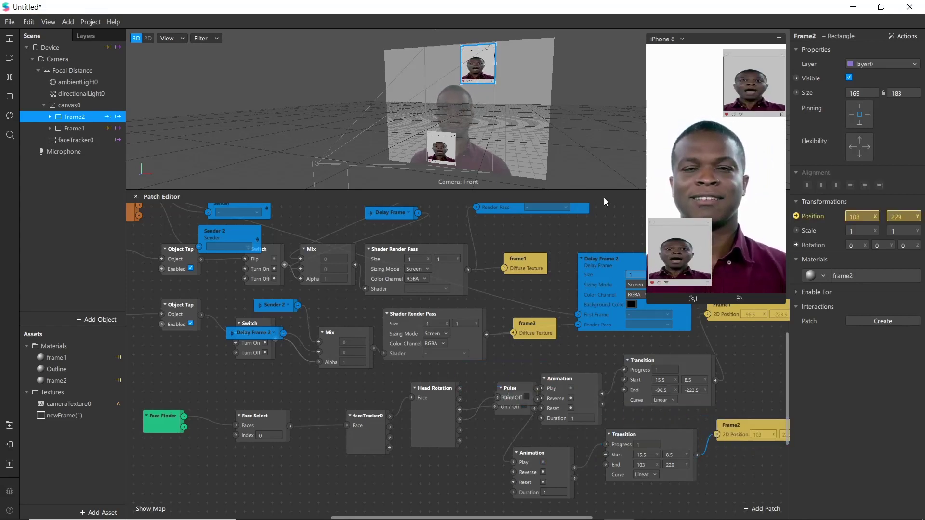
Preview the effect on the HP Wide Vision HD Camera feed and restart it.
click(10, 60)
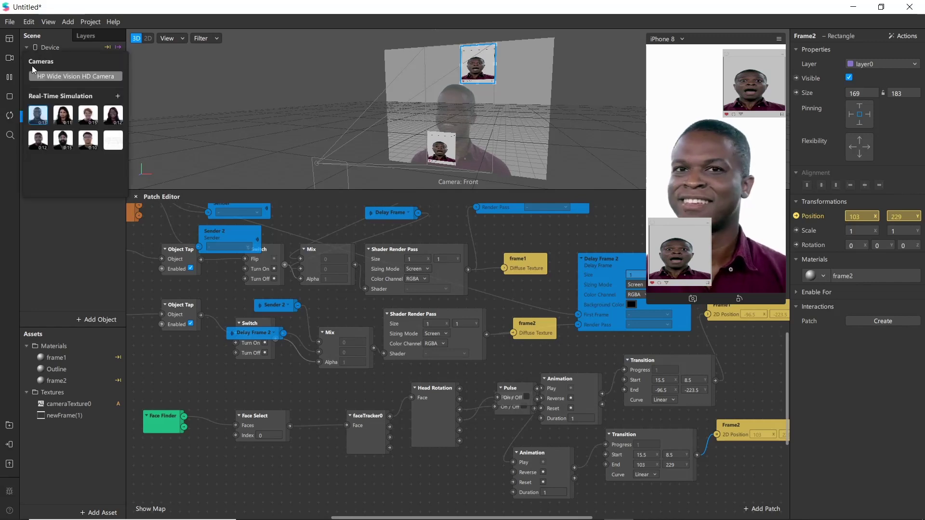
click(41, 77)
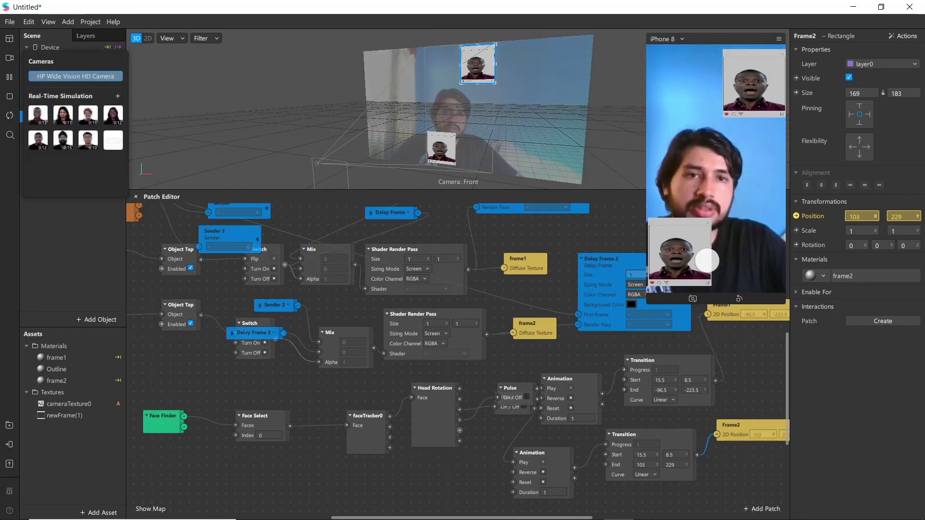
click(7, 117)
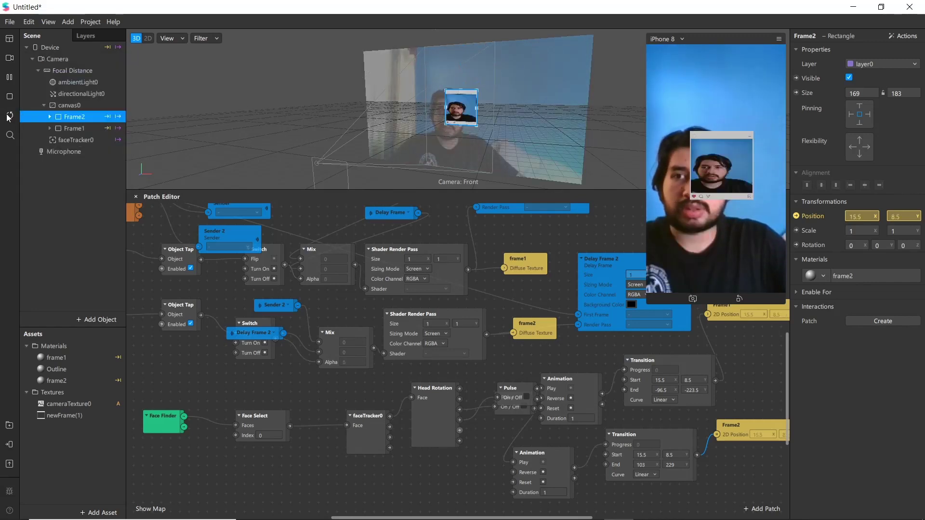